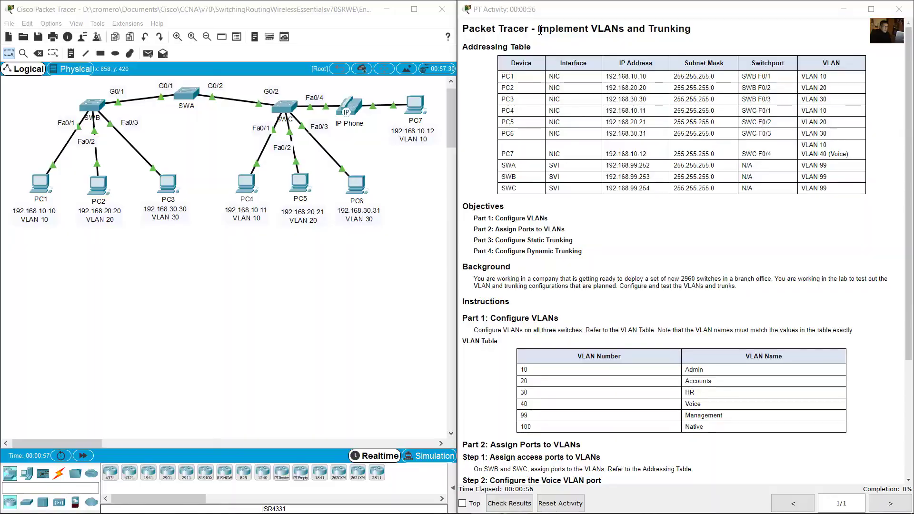
# Examine the activity's addressing table against the PCs and the three switches in the topology.
pyautogui.moveTo(538, 29); pyautogui.dragTo(694, 28)
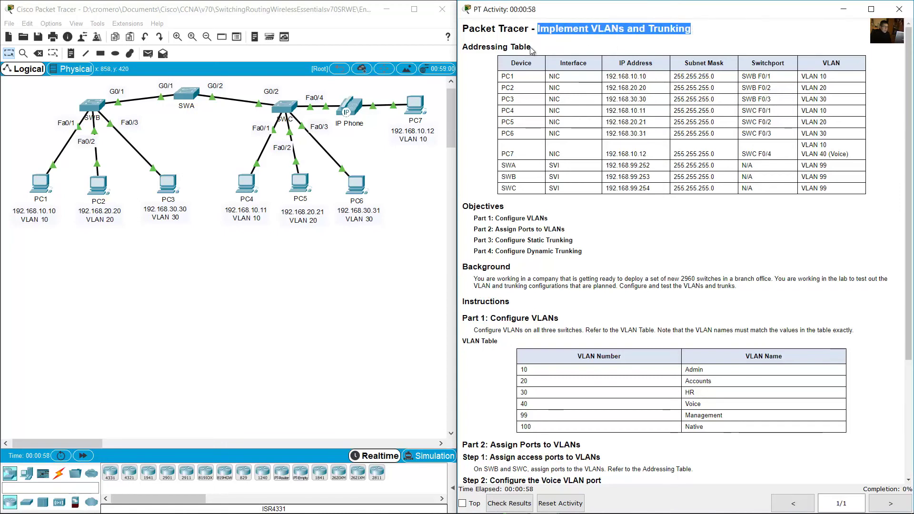
pyautogui.moveTo(465, 48); pyautogui.dragTo(533, 47)
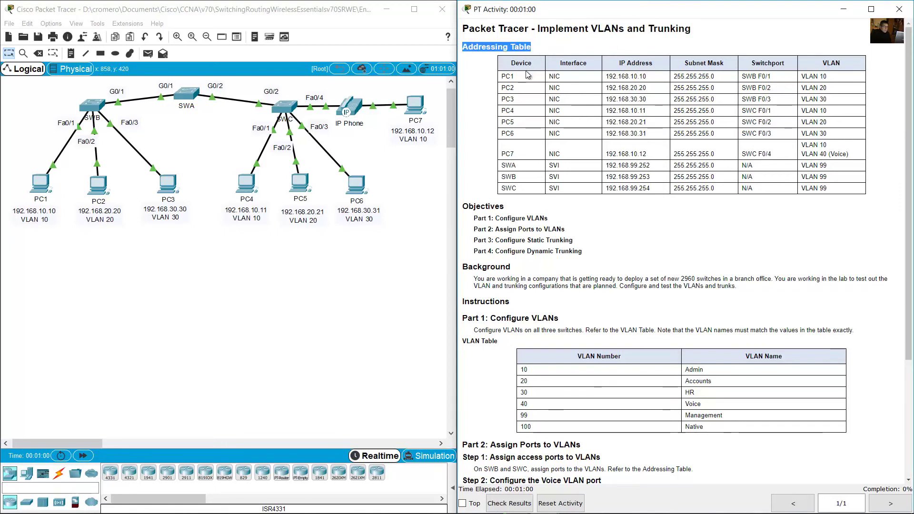
pyautogui.moveTo(508, 76); pyautogui.dragTo(857, 155)
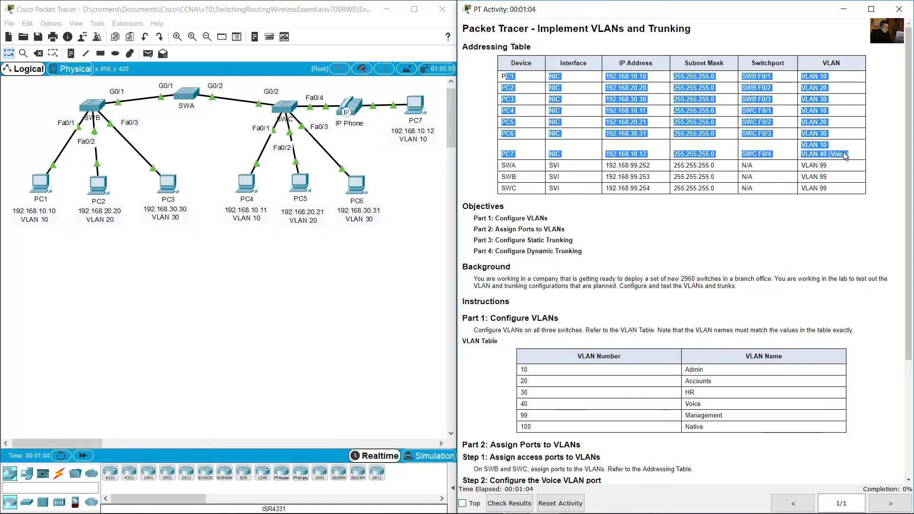
pyautogui.click(387, 268)
pyautogui.moveTo(417, 257); pyautogui.dragTo(15, 180)
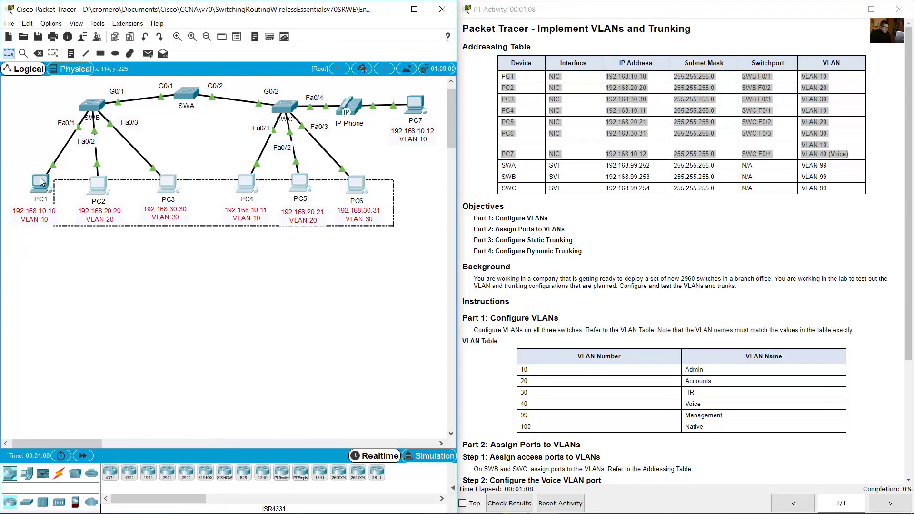
pyautogui.moveTo(398, 169); pyautogui.dragTo(440, 78)
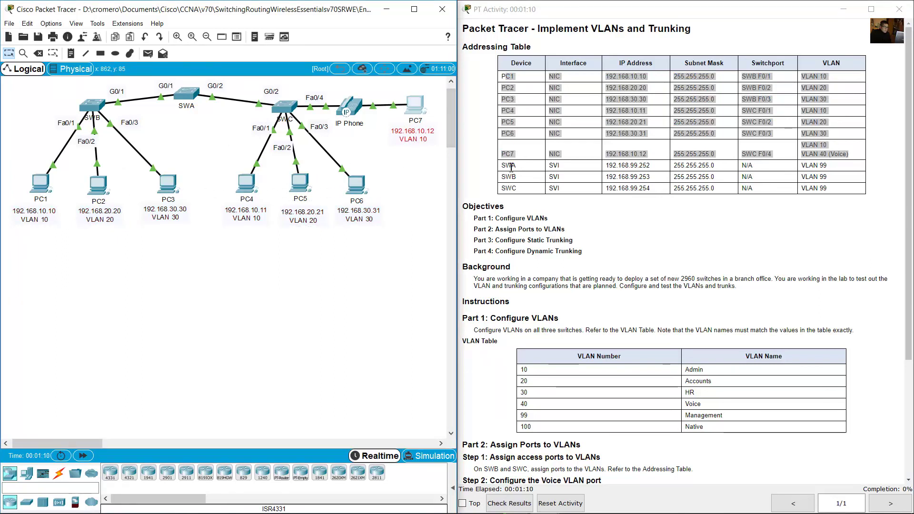
pyautogui.moveTo(512, 165); pyautogui.dragTo(841, 190)
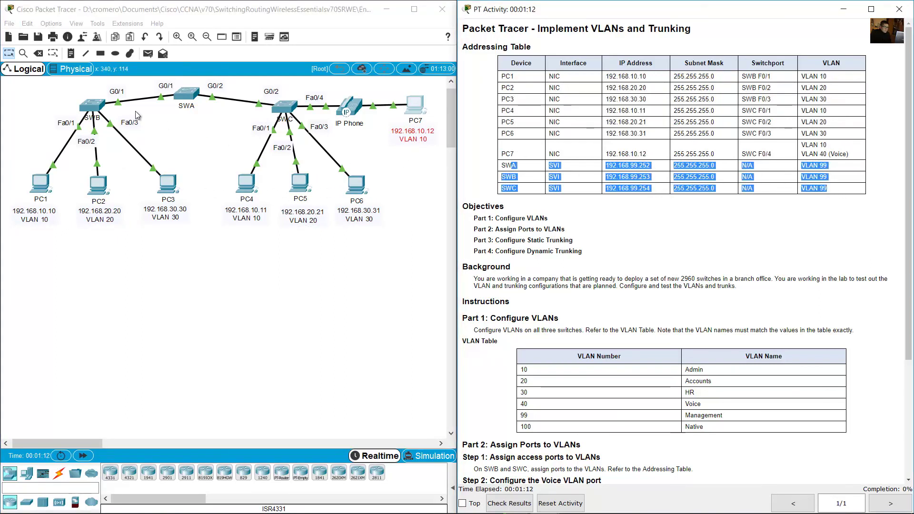
pyautogui.click(53, 94)
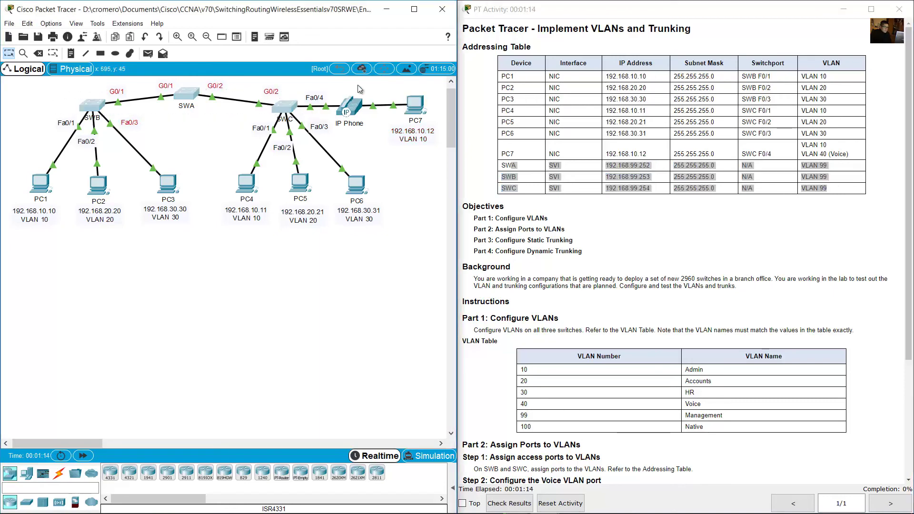
# Review the Part 1 instructions and the VLAN table listing each VLAN number and its exact name.
pyautogui.click(675, 248)
pyautogui.scroll(-2, 676, 247)
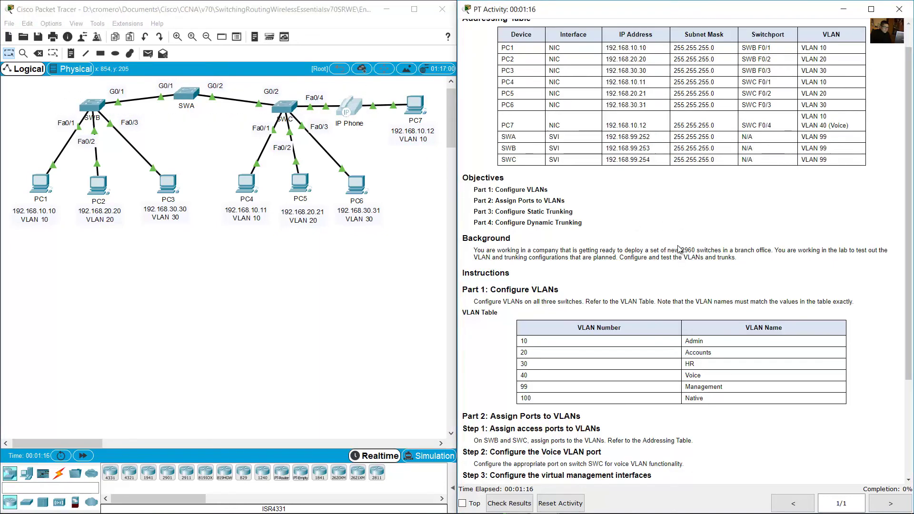
pyautogui.scroll(-1, 680, 250)
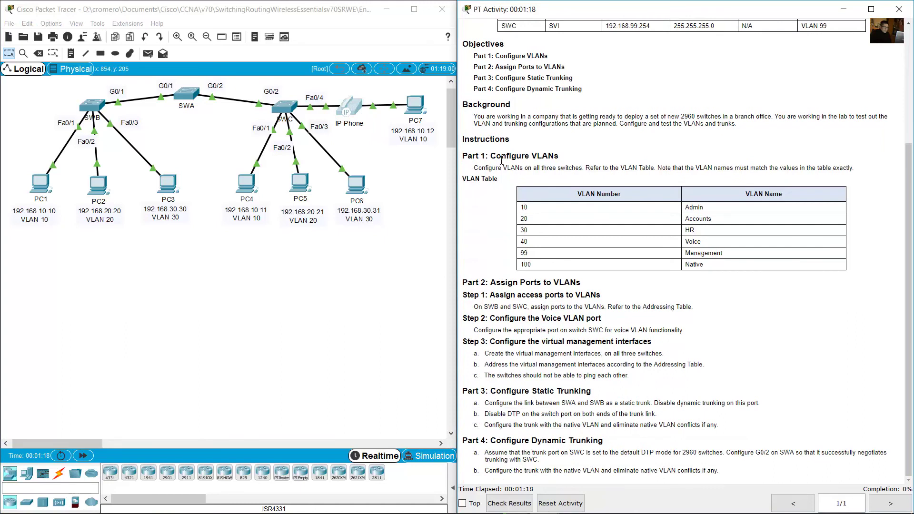
pyautogui.moveTo(497, 156); pyautogui.dragTo(564, 160)
pyautogui.moveTo(482, 171); pyautogui.dragTo(589, 172)
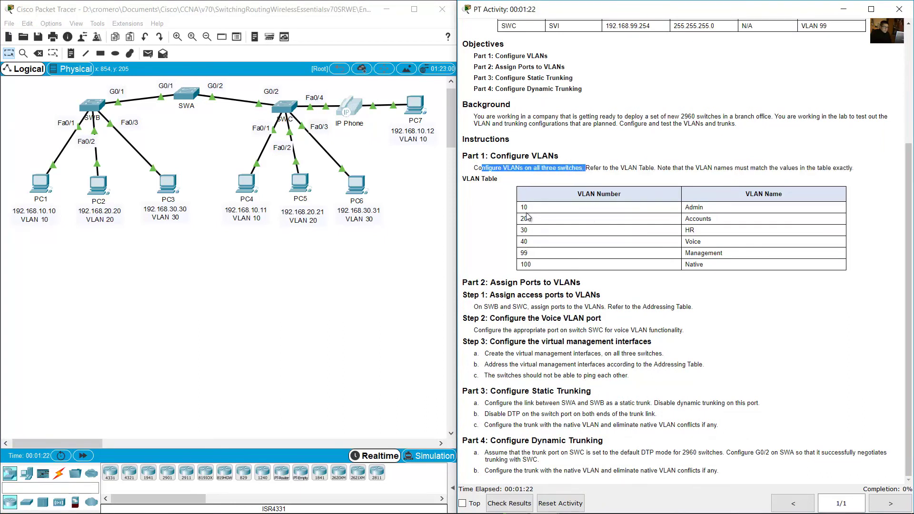
pyautogui.moveTo(523, 206); pyautogui.dragTo(714, 271)
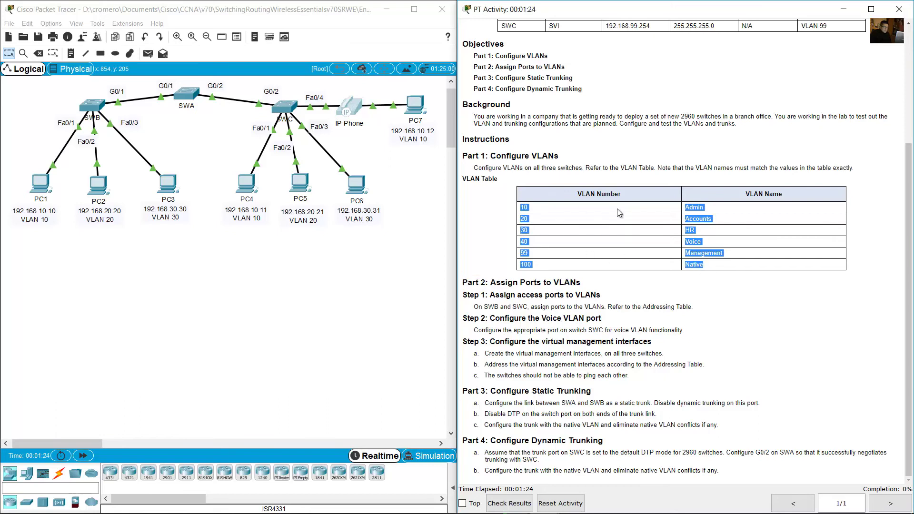
pyautogui.click(705, 292)
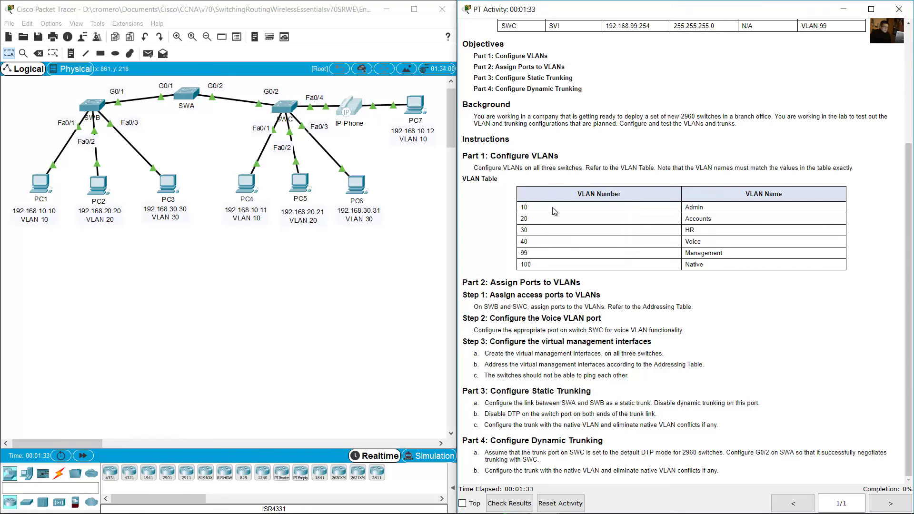
pyautogui.doubleClick(701, 208)
pyautogui.moveTo(711, 218); pyautogui.dragTo(687, 230)
pyautogui.click(688, 230)
# Open the command line of switch SWB, widen its window below the topology, and enter global configuration mode with enable and conf term.
pyautogui.click(92, 105)
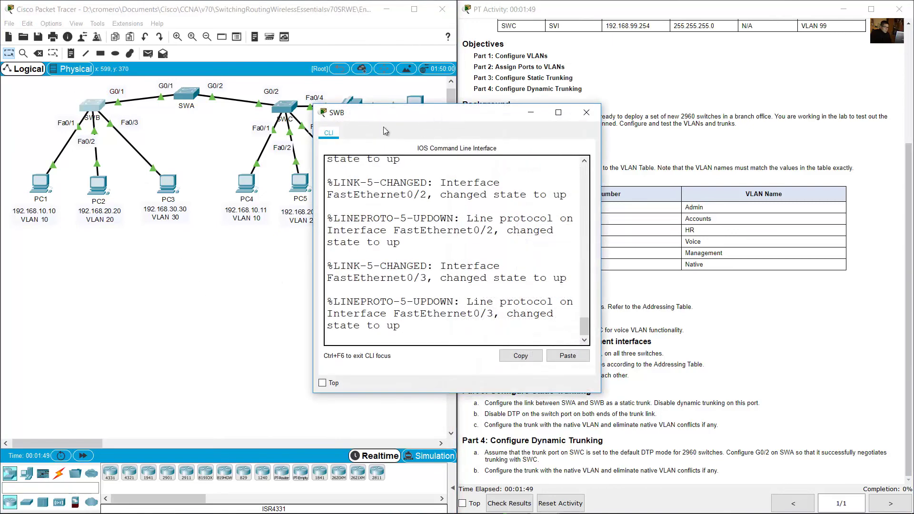
pyautogui.moveTo(384, 127); pyautogui.dragTo(71, 248)
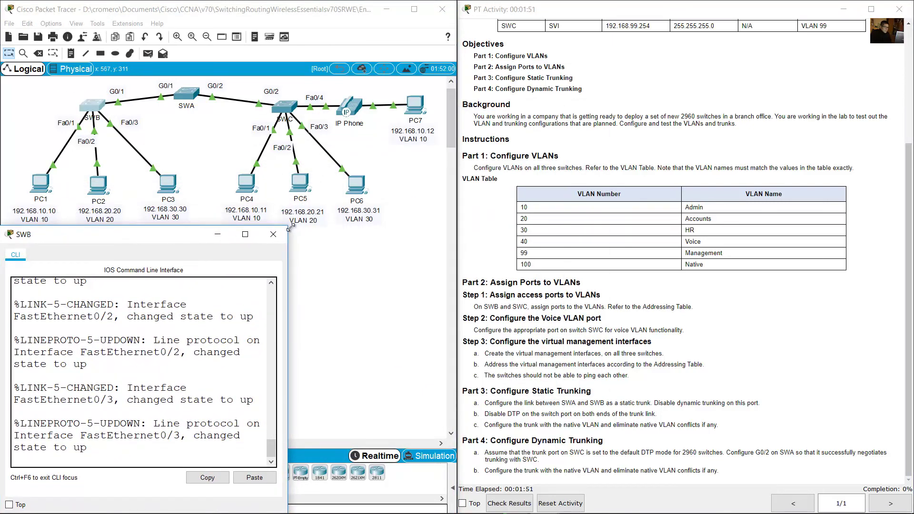
pyautogui.moveTo(289, 228); pyautogui.dragTo(508, 229)
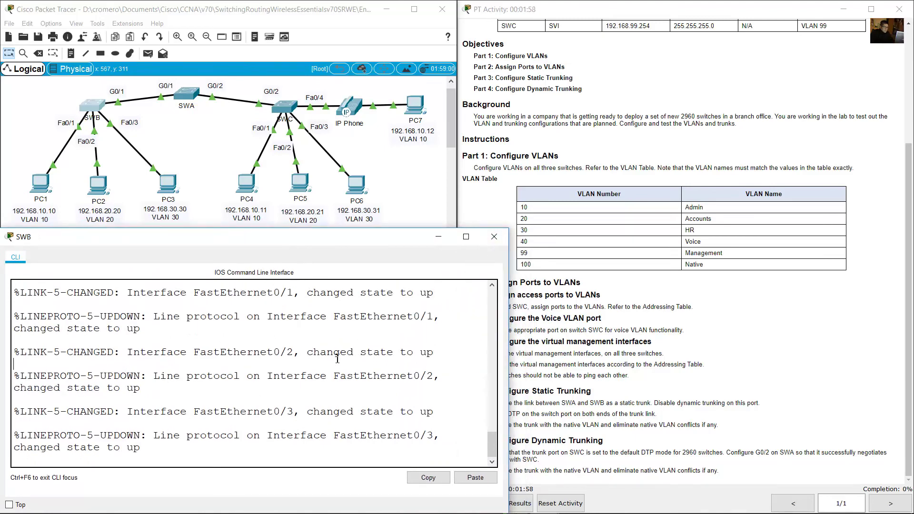
pyautogui.press('Return')
pyautogui.write('enabl')
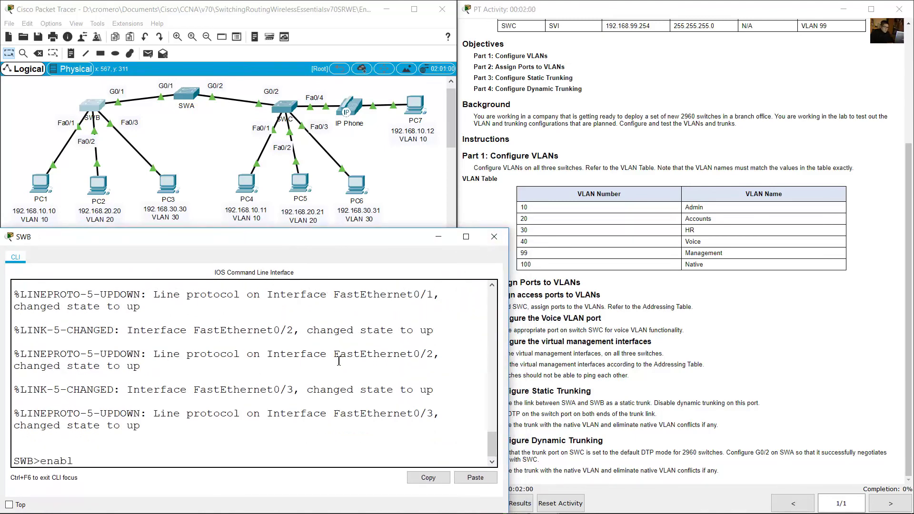
pyautogui.write('e')
pyautogui.press('Return')
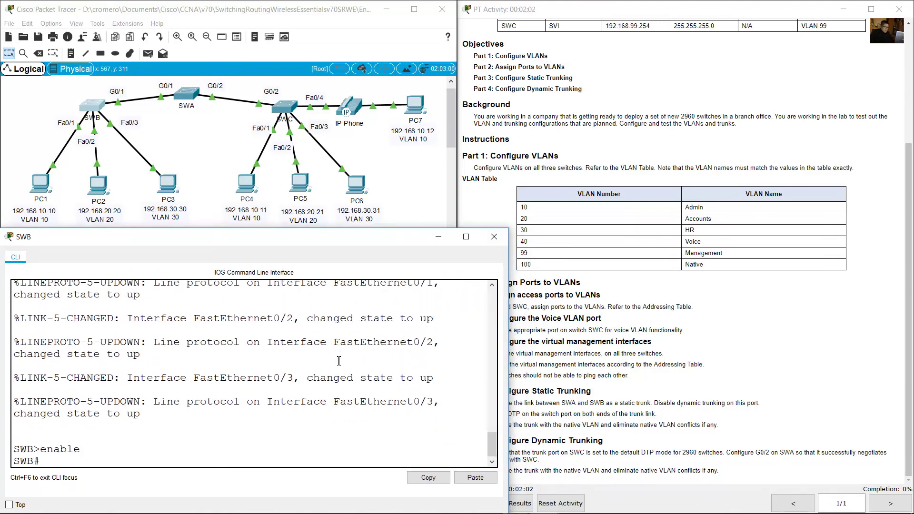
pyautogui.write('conf term')
pyautogui.press('Return')
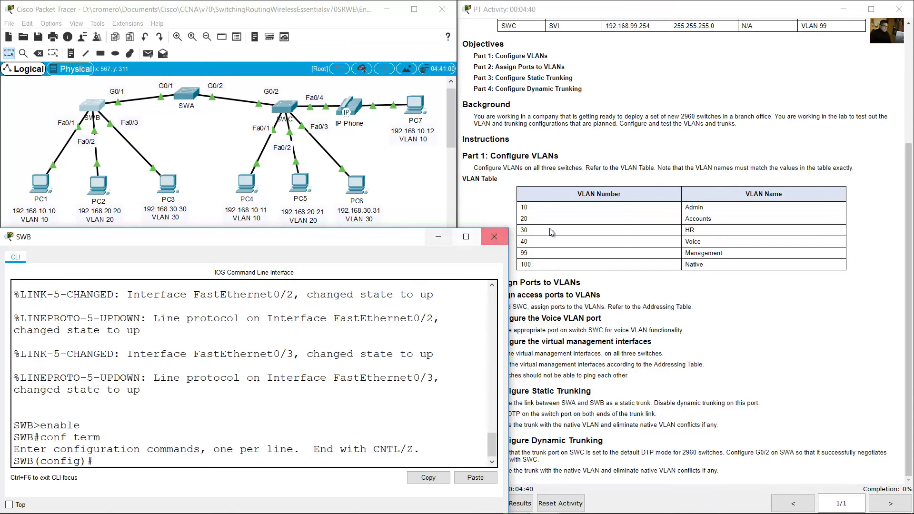
# Recheck which VLAN numbers and names the instructions require and which three switches in the topology need them.
pyautogui.click(550, 221)
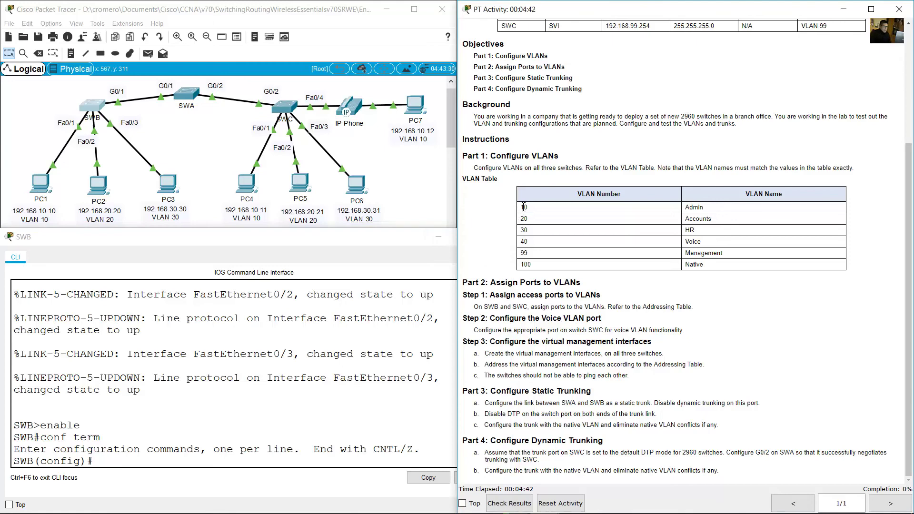
pyautogui.moveTo(533, 211); pyautogui.dragTo(714, 269)
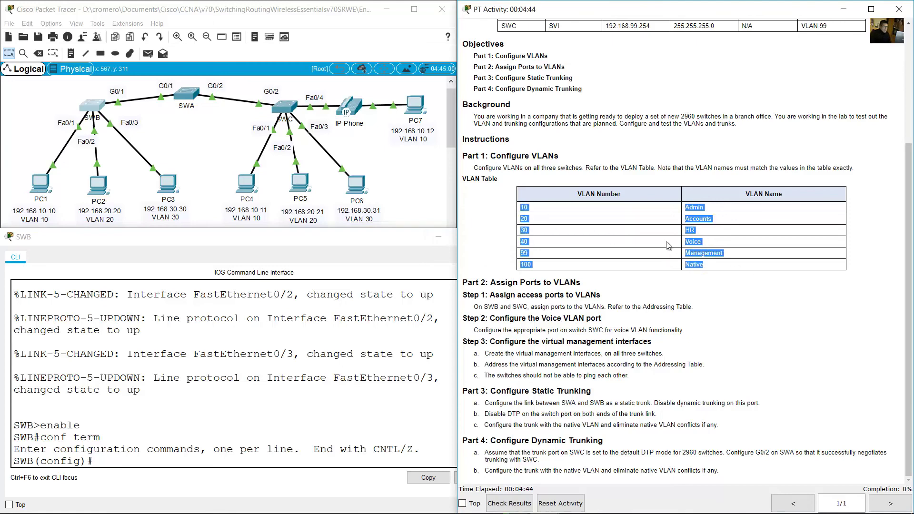
pyautogui.click(547, 161)
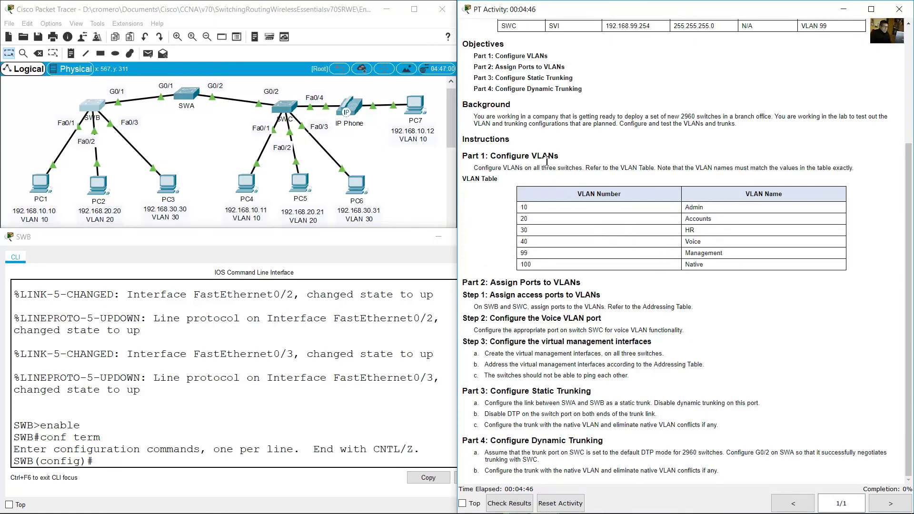
pyautogui.moveTo(475, 168); pyautogui.dragTo(584, 170)
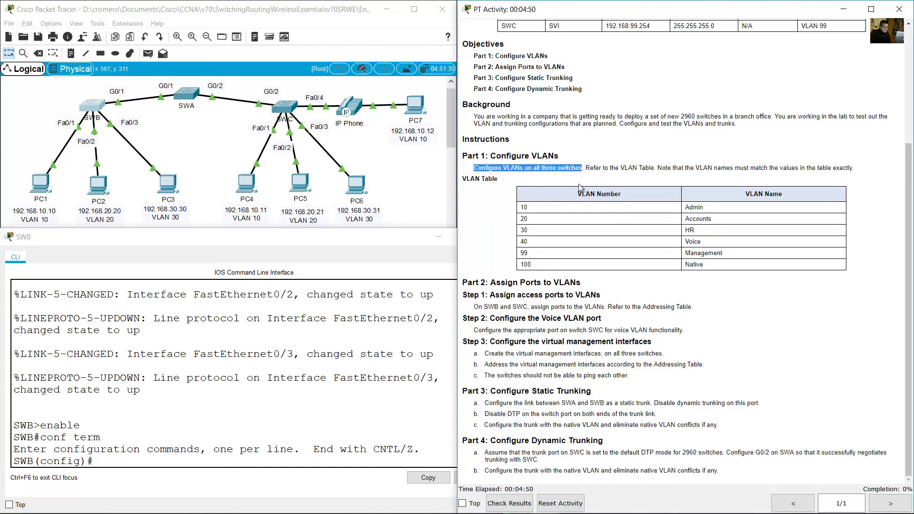
pyautogui.click(544, 213)
pyautogui.moveTo(520, 210); pyautogui.dragTo(732, 273)
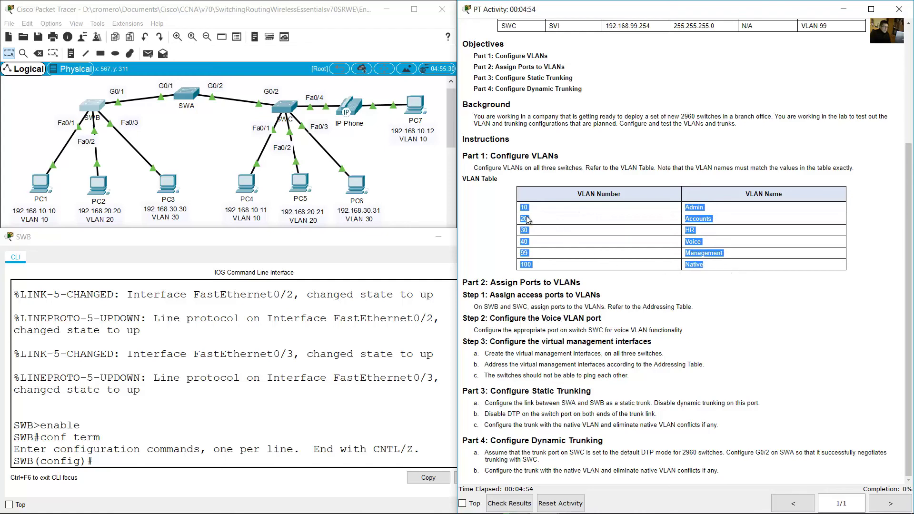
pyautogui.moveTo(524, 208); pyautogui.dragTo(752, 268)
pyautogui.click(221, 133)
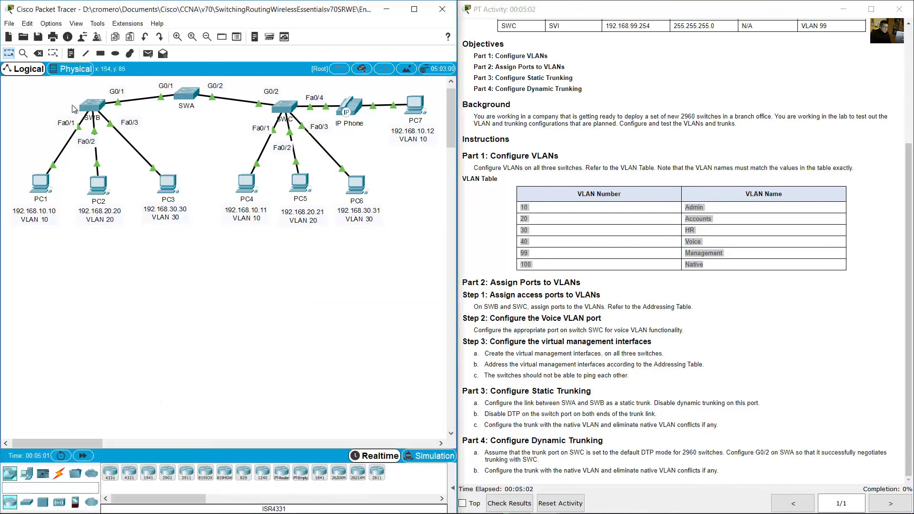
pyautogui.moveTo(45, 87); pyautogui.dragTo(301, 126)
pyautogui.click(674, 254)
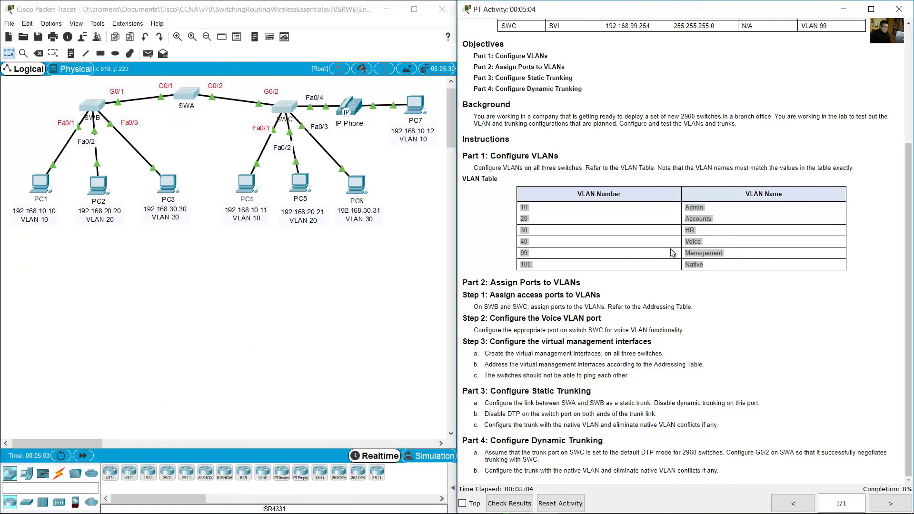
# Switch to a blank Notepad document and shrink its window so the switches and the VLAN table stay visible.
pyautogui.press('super')
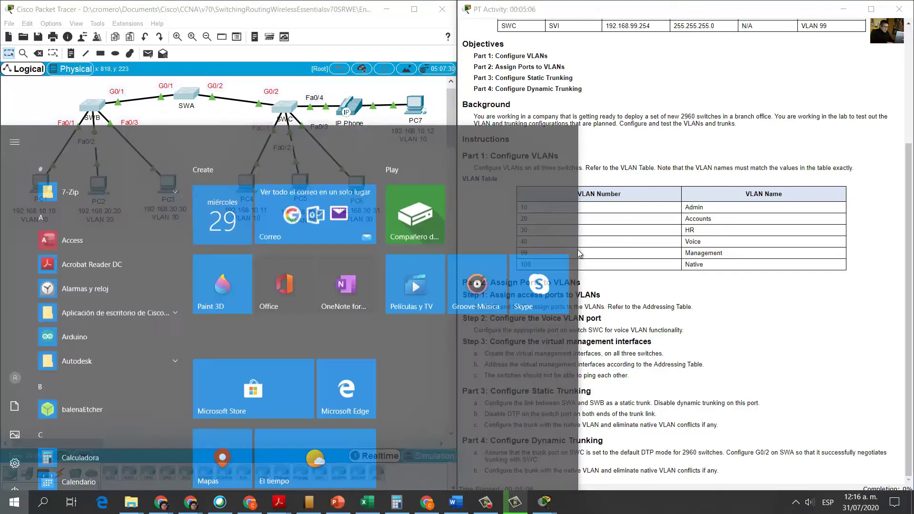
pyautogui.press('super')
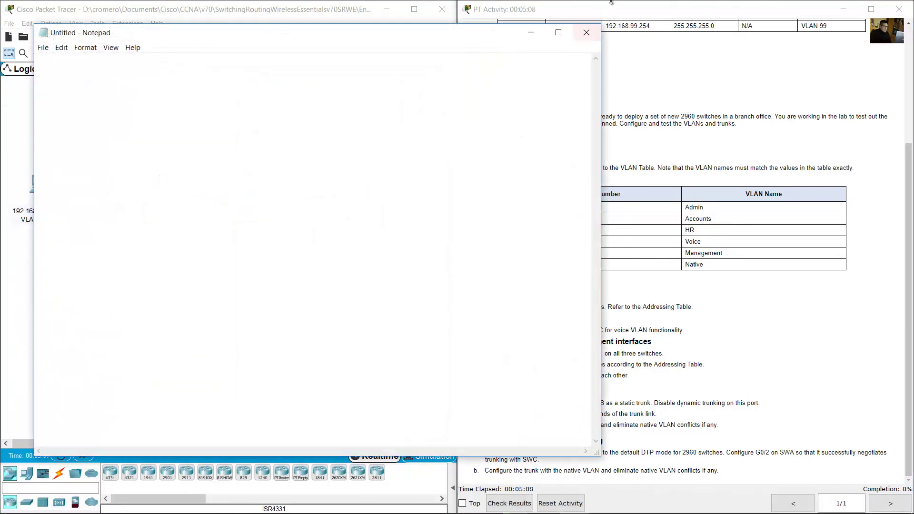
pyautogui.moveTo(601, 23); pyautogui.dragTo(561, 54)
pyautogui.moveTo(470, 89); pyautogui.dragTo(393, 193)
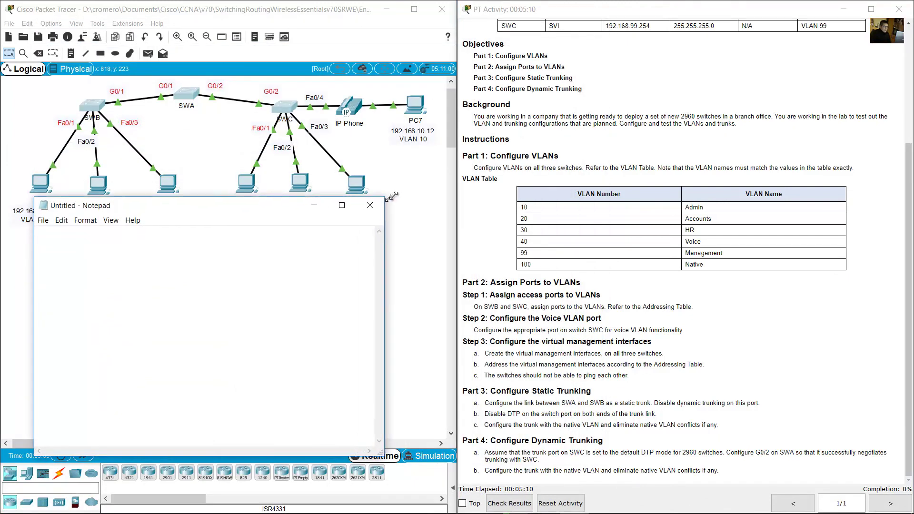
# Write the commands that create and name VLAN 10 Admin, VLAN 20 Accounts and VLAN 30 HR, one command per line.
pyautogui.write('vl')
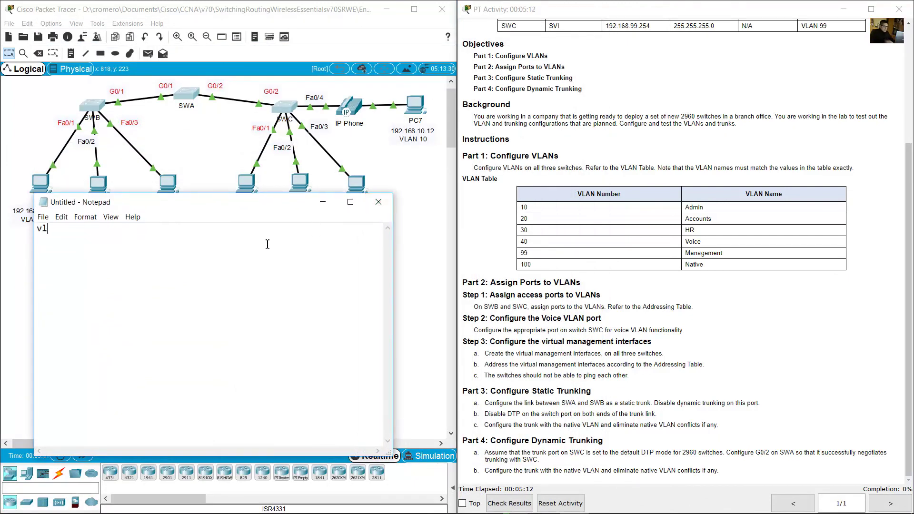
pyautogui.write('an 10 name')
pyautogui.write(' Admin ')
pyautogui.write('vl')
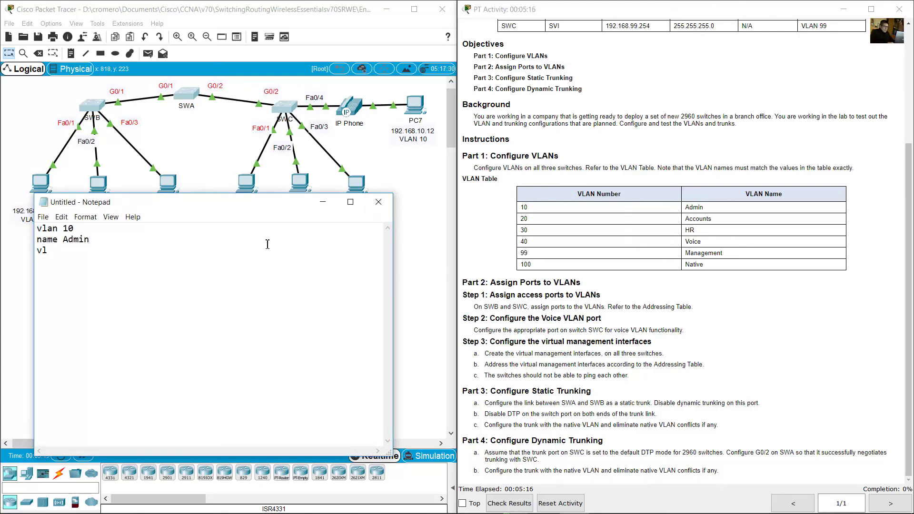
pyautogui.write('an 20 ')
pyautogui.write('name Accounts')
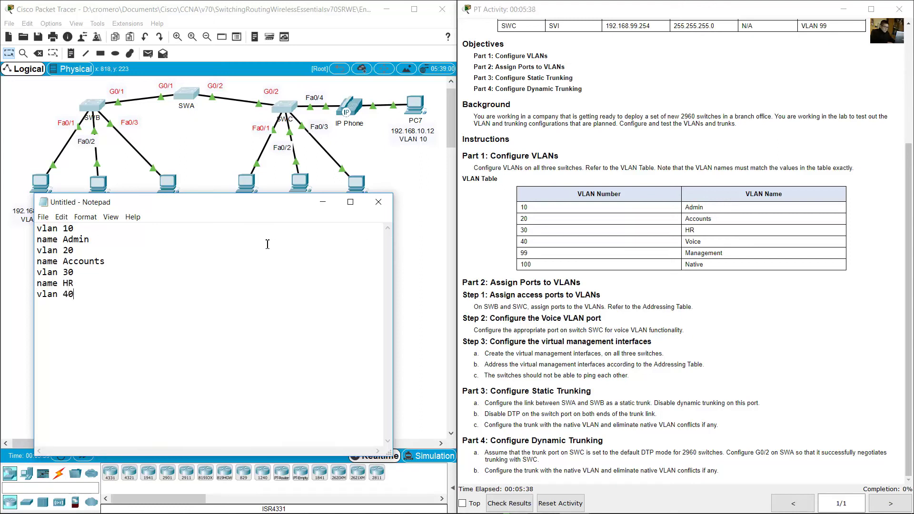
# Add the commands for VLAN 40 Voice, VLAN 99 Management and VLAN 100 Native to complete the script.
pyautogui.write('ame Voice')
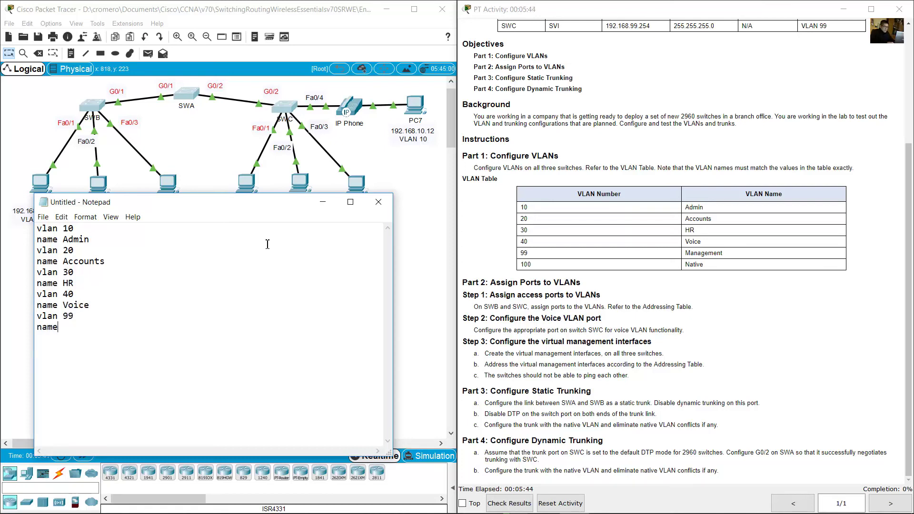
pyautogui.write('gemen00name a')
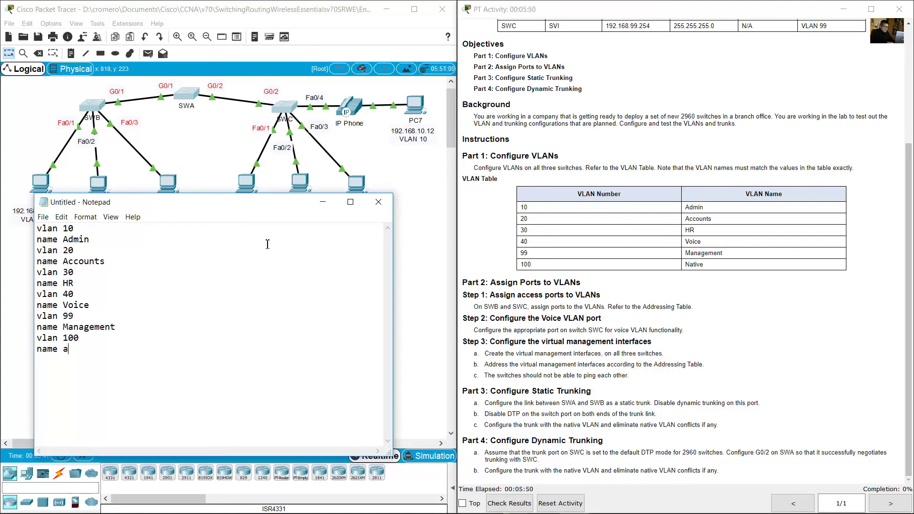
pyautogui.write('Native')
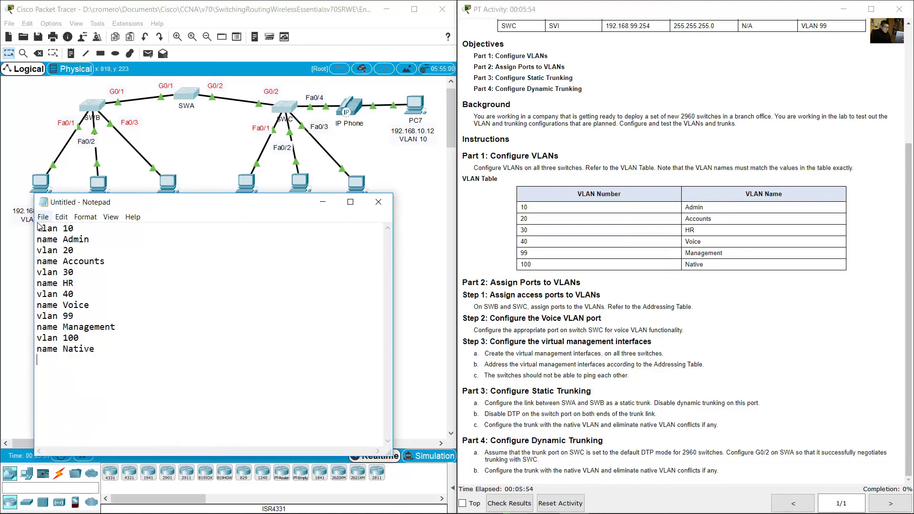
pyautogui.moveTo(38, 228); pyautogui.dragTo(86, 357)
pyautogui.click(45, 361)
pyautogui.moveTo(155, 208); pyautogui.dragTo(169, 184)
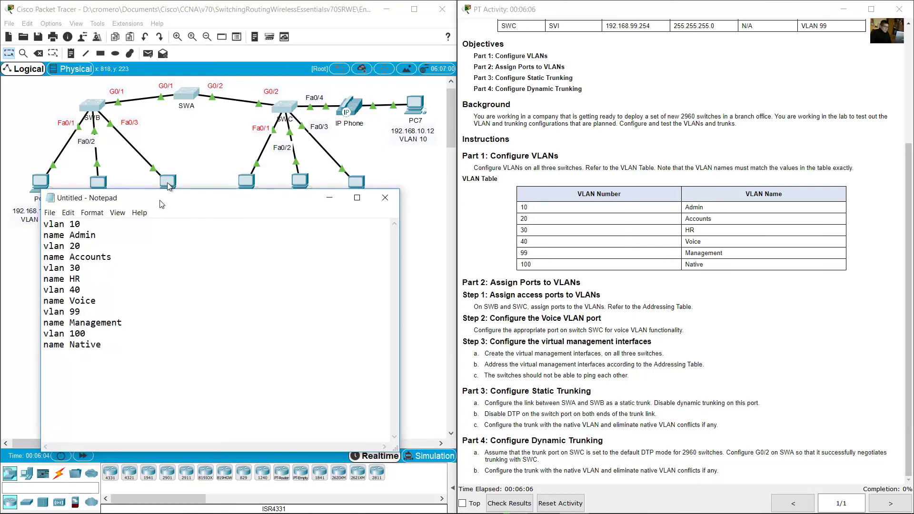
# Copy the complete VLAN script from Notepad and minimize its window to reveal the topology.
pyautogui.moveTo(44, 333); pyautogui.dragTo(29, 200)
pyautogui.hotkey('ctrl', 'c')
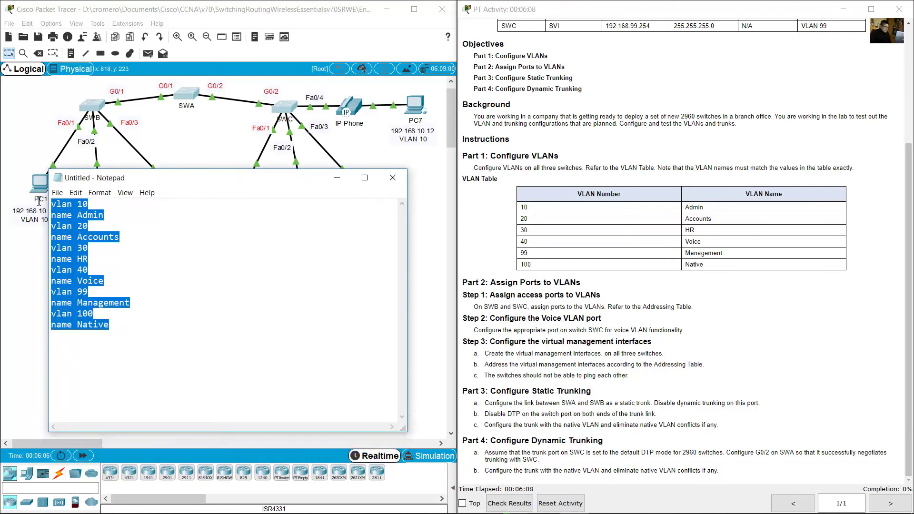
pyautogui.rightClick(75, 249)
pyautogui.click(120, 281)
pyautogui.click(337, 177)
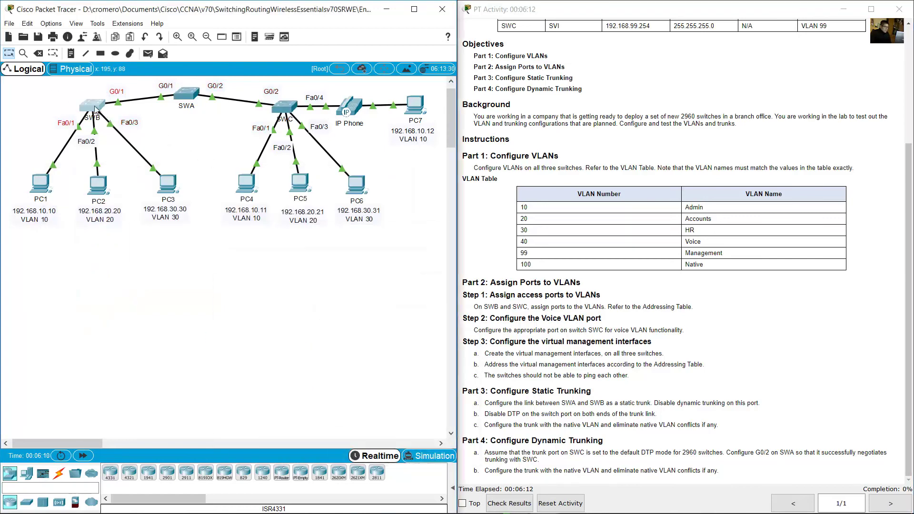
# Run the copied VLAN script in SWB's CLI from global configuration mode, and leave VLAN configuration with exit.
pyautogui.click(95, 109)
pyautogui.moveTo(95, 460); pyautogui.dragTo(2, 462)
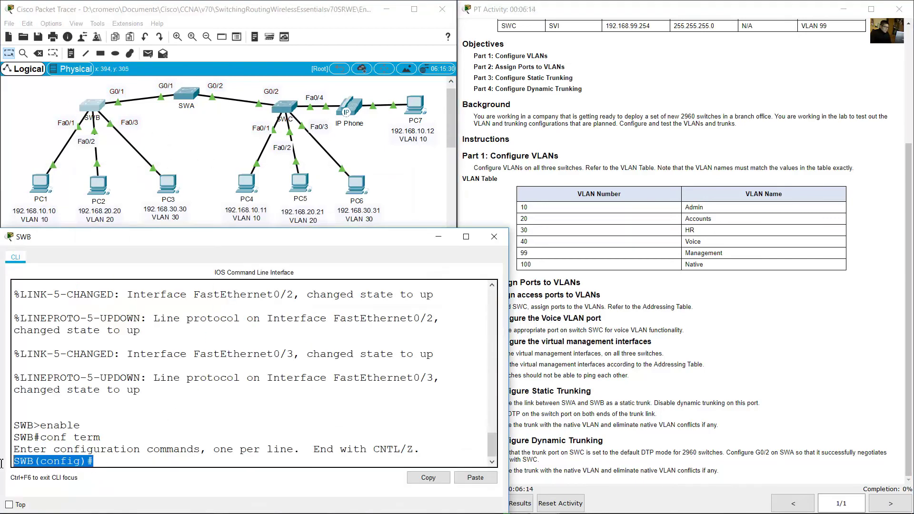
pyautogui.click(111, 462)
pyautogui.rightClick(110, 461)
pyautogui.click(125, 480)
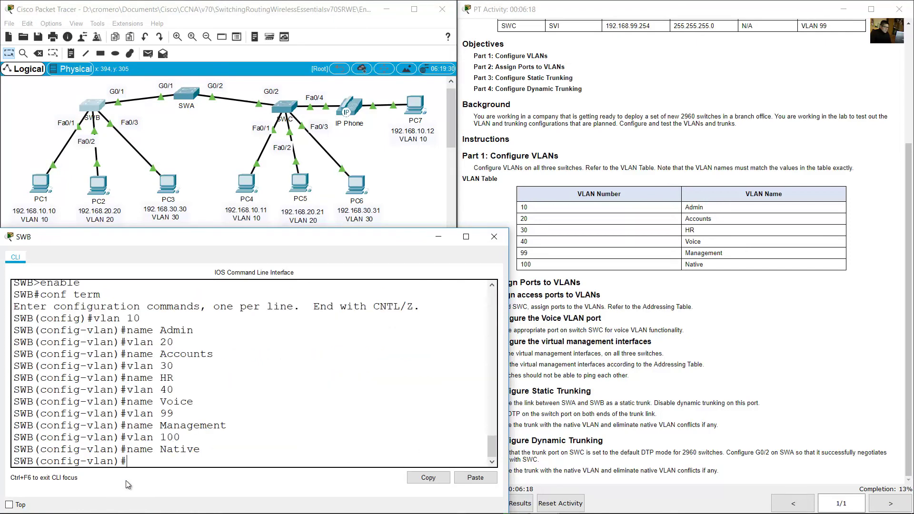
pyautogui.moveTo(93, 319); pyautogui.dragTo(204, 451)
pyautogui.click(184, 465)
pyautogui.write('exit')
pyautogui.press('Return')
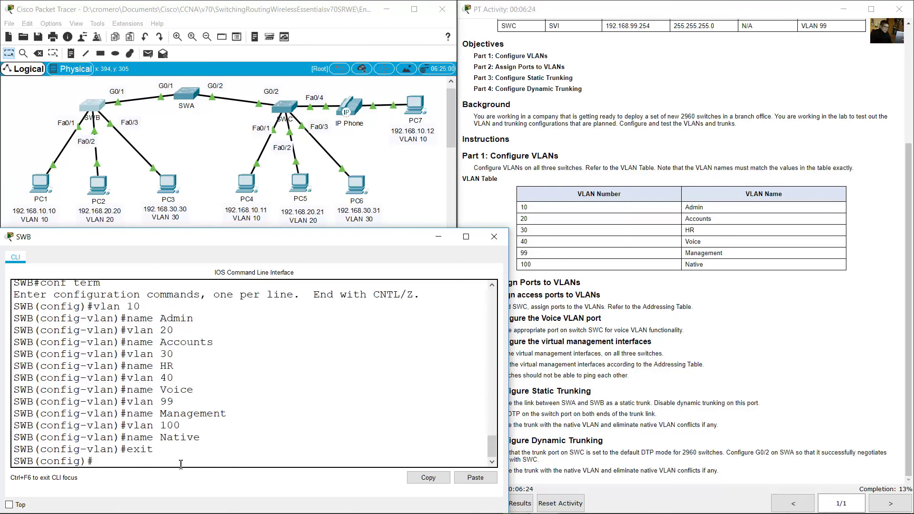
# Open the CLI of switch SWA and move and widen its window below the switches in the topology.
pyautogui.click(199, 133)
pyautogui.moveTo(206, 151); pyautogui.dragTo(173, 81)
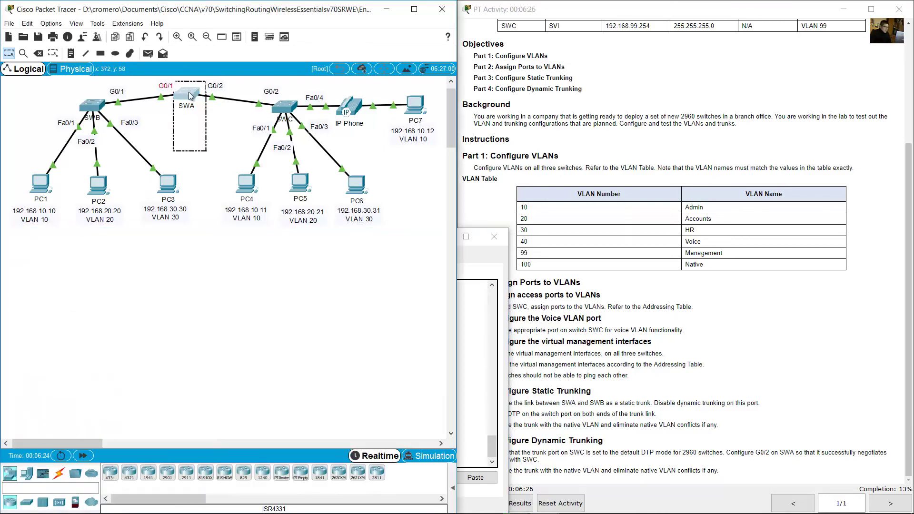
pyautogui.click(190, 95)
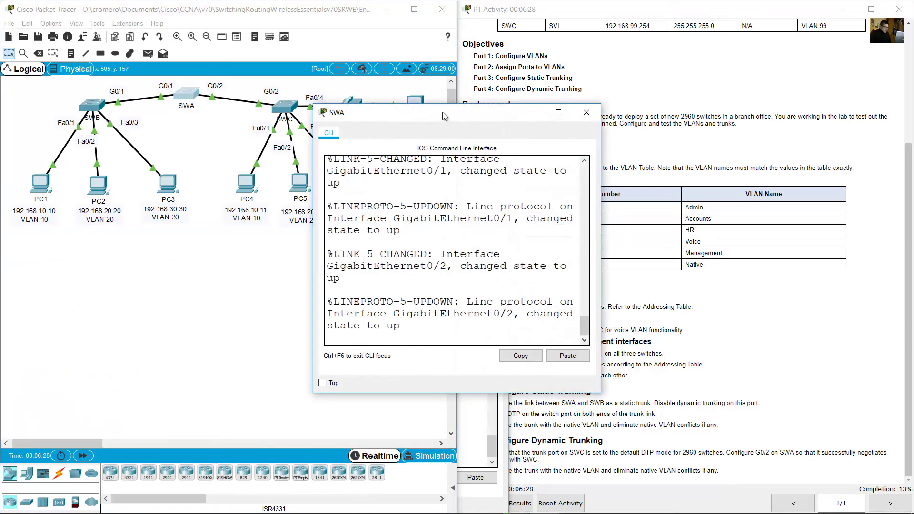
pyautogui.moveTo(442, 112); pyautogui.dragTo(134, 232)
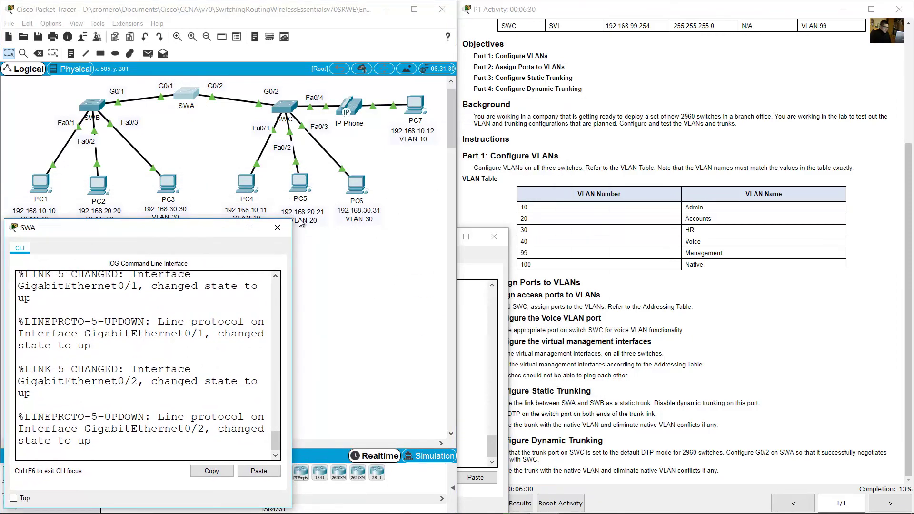
pyautogui.moveTo(292, 220); pyautogui.dragTo(509, 206)
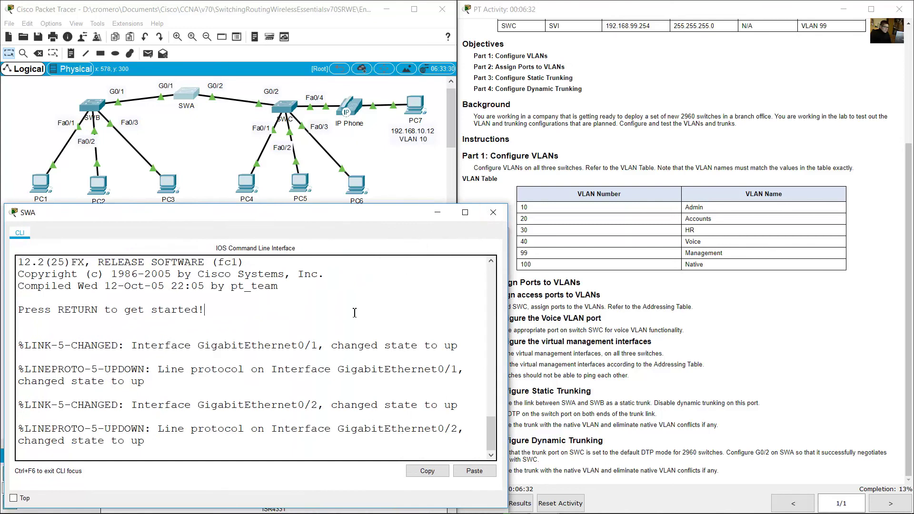
# Enter global configuration mode on SWA using enable and conf term.
pyautogui.press('Return')
pyautogui.write('enabl')
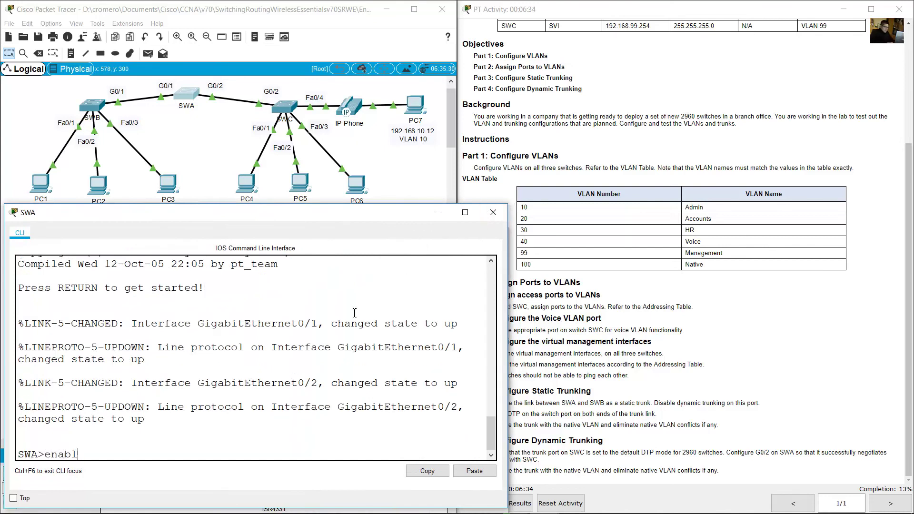
pyautogui.write('e')
pyautogui.press('Return')
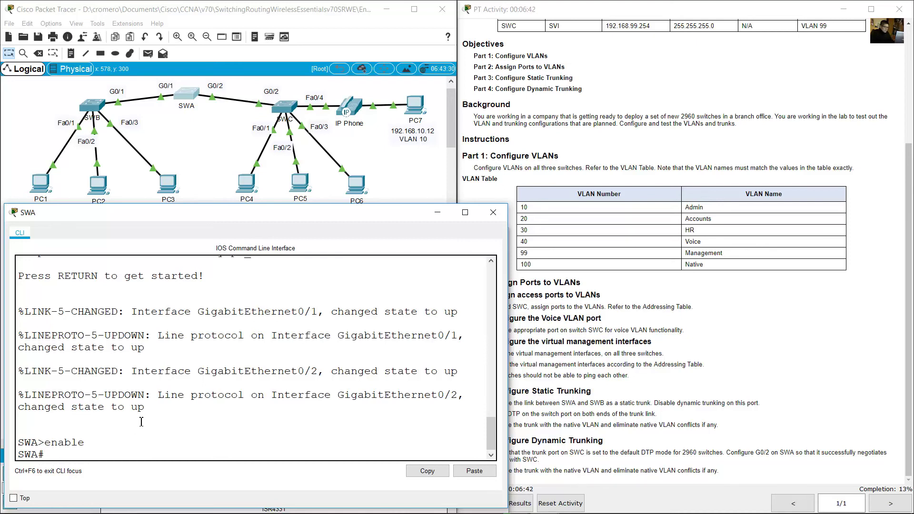
pyautogui.write('conf term')
pyautogui.press('Return')
pyautogui.moveTo(99, 455); pyautogui.dragTo(18, 455)
pyautogui.click(117, 455)
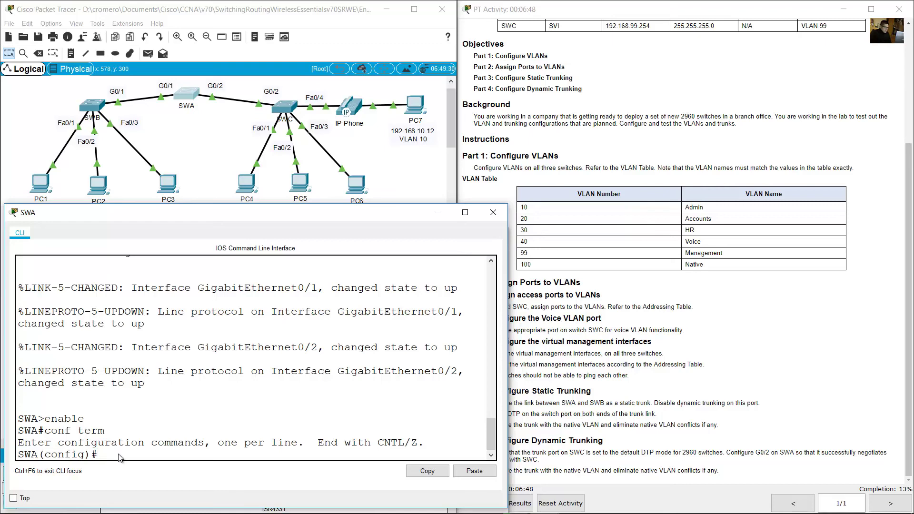
# Paste the VLAN script into SWA's CLI to create the six named VLANs, and leave VLAN configuration with exit.
pyautogui.rightClick(119, 456)
pyautogui.click(138, 473)
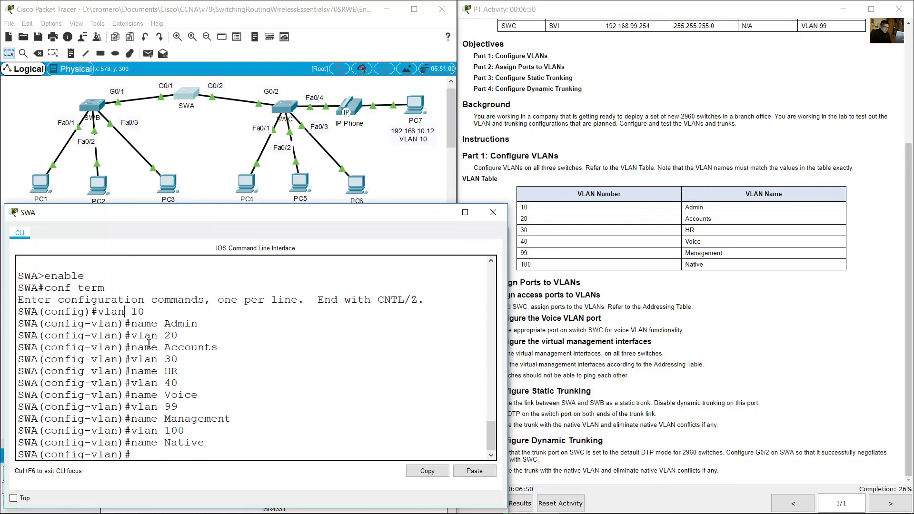
pyautogui.moveTo(125, 311); pyautogui.dragTo(224, 419)
pyautogui.click(190, 455)
pyautogui.write('exit')
pyautogui.press('Return')
pyautogui.press('Return')
# Open the CLI of switch SWC from the topology and place its window, widened, below the switches.
pyautogui.click(143, 205)
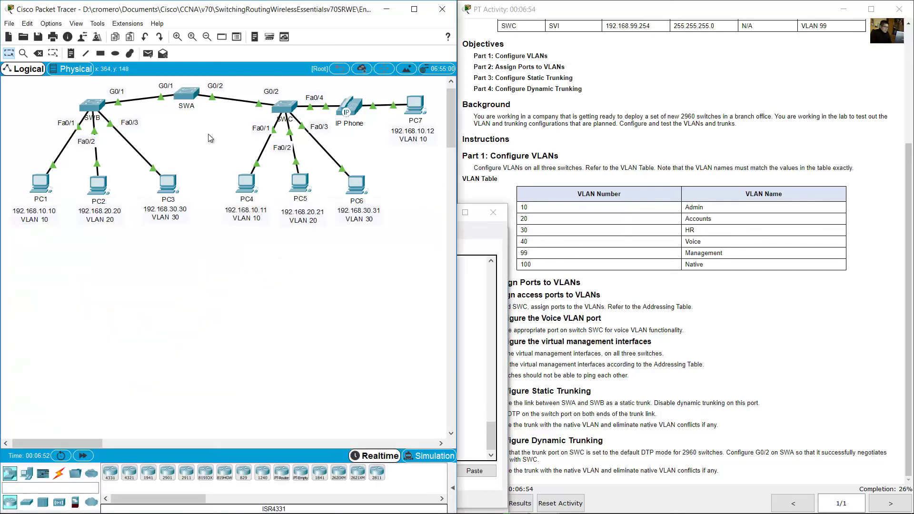
pyautogui.moveTo(212, 132); pyautogui.dragTo(321, 84)
pyautogui.click(289, 109)
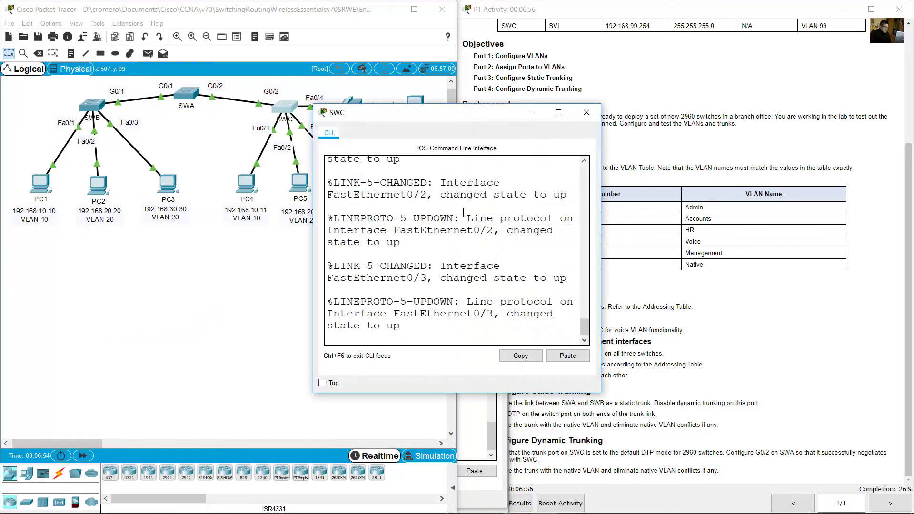
pyautogui.moveTo(643, 150); pyautogui.dragTo(192, 231)
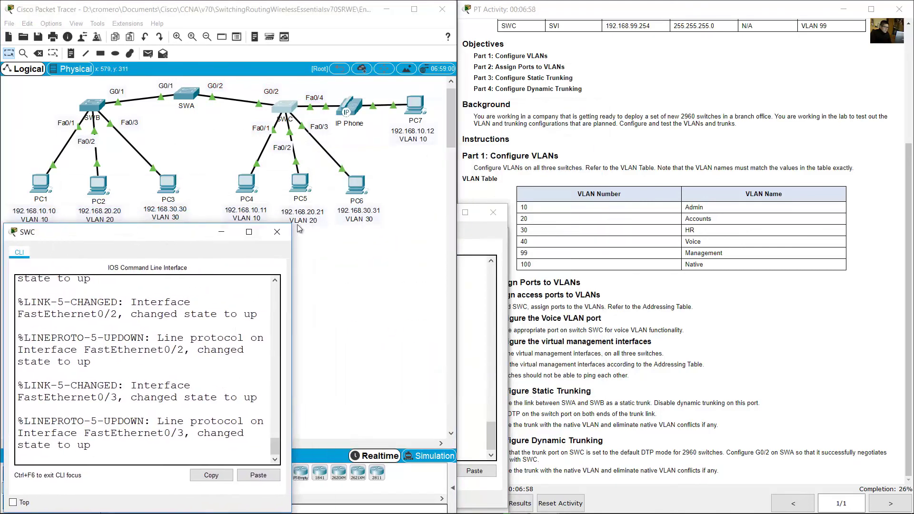
pyautogui.moveTo(291, 224); pyautogui.dragTo(532, 206)
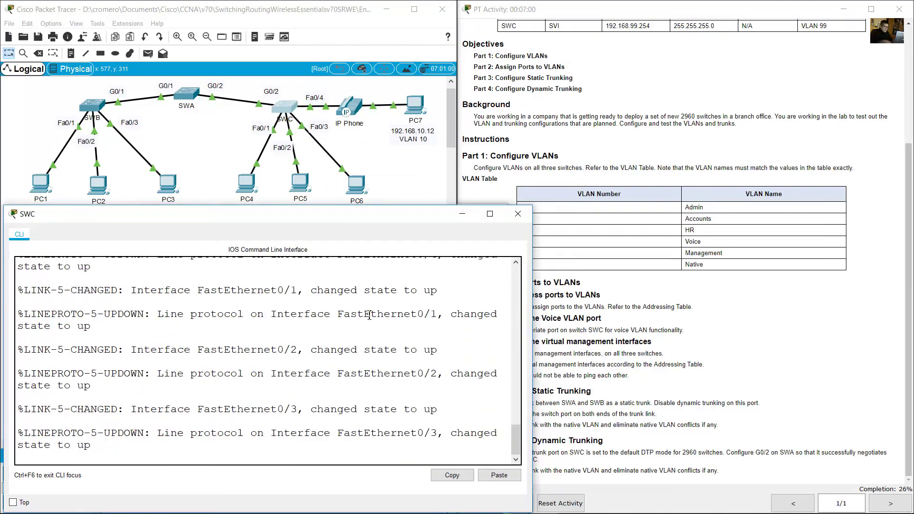
# Enter global configuration mode on SWC with en and conf term, paste the VLAN script, and exit VLAN configuration.
pyautogui.press('Return')
pyautogui.write('en')
pyautogui.press('Return')
pyautogui.write('conf term')
pyautogui.press('Return')
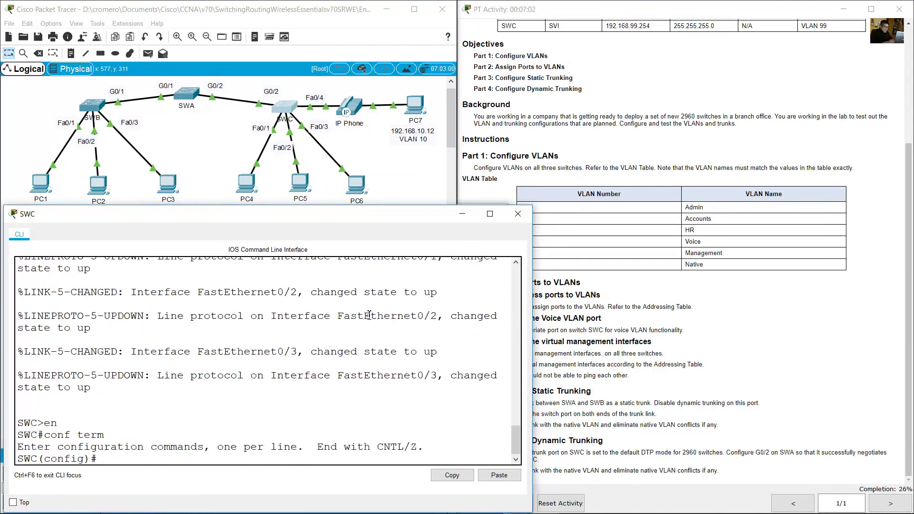
pyautogui.rightClick(189, 431)
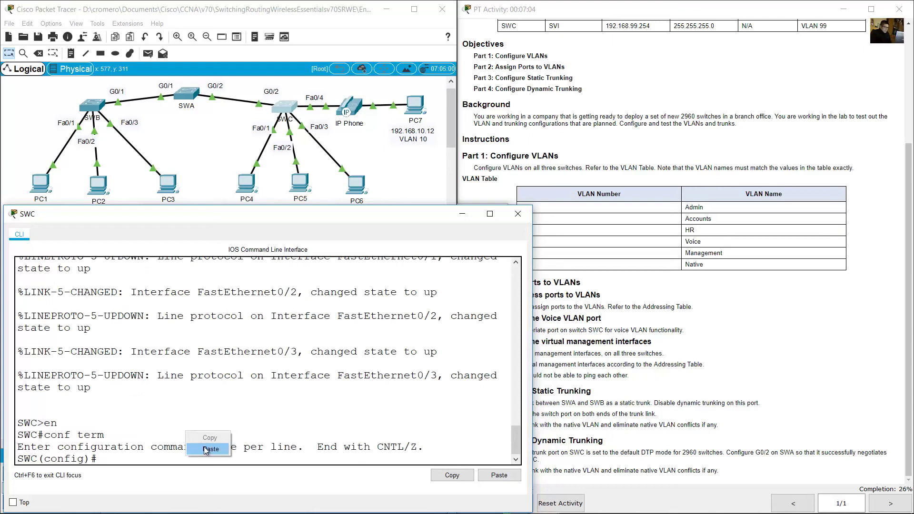
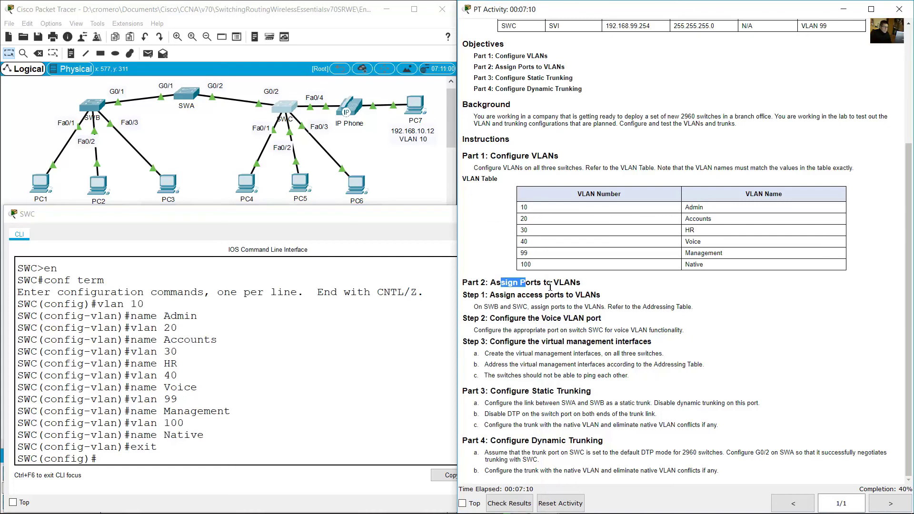
# Read Part 2 Step 1 on assigning access ports and the Addressing Table's switchport and VLAN columns.
pyautogui.moveTo(500, 295); pyautogui.dragTo(627, 299)
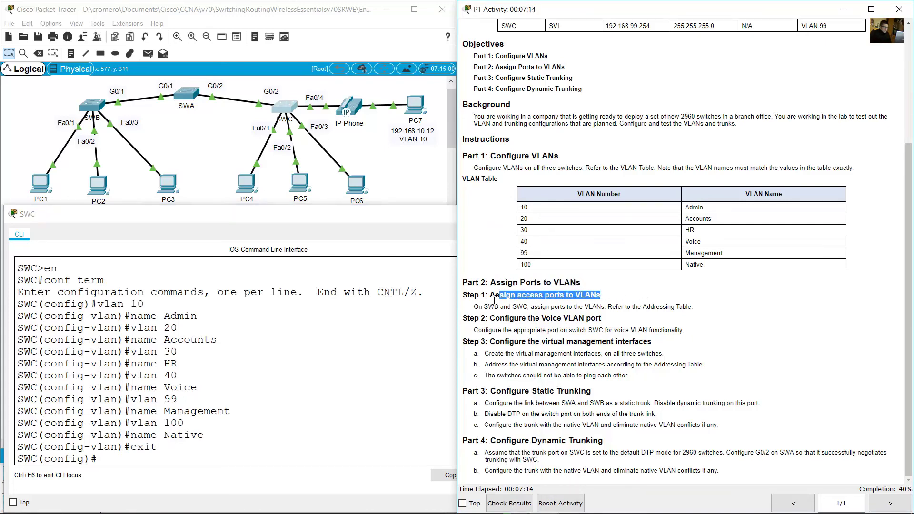
pyautogui.moveTo(479, 307); pyautogui.dragTo(694, 307)
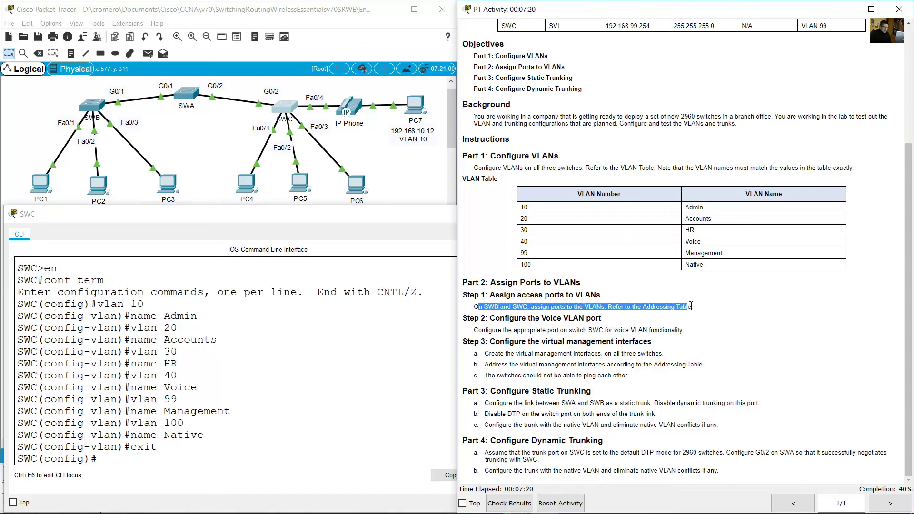
pyautogui.click(760, 301)
pyautogui.scroll(3, 761, 302)
pyautogui.scroll(1, 761, 301)
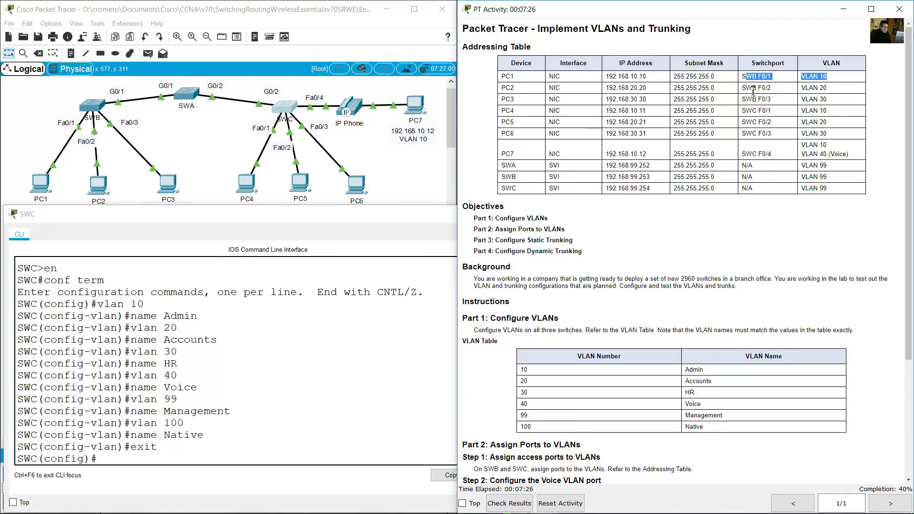
pyautogui.moveTo(753, 88); pyautogui.dragTo(817, 88)
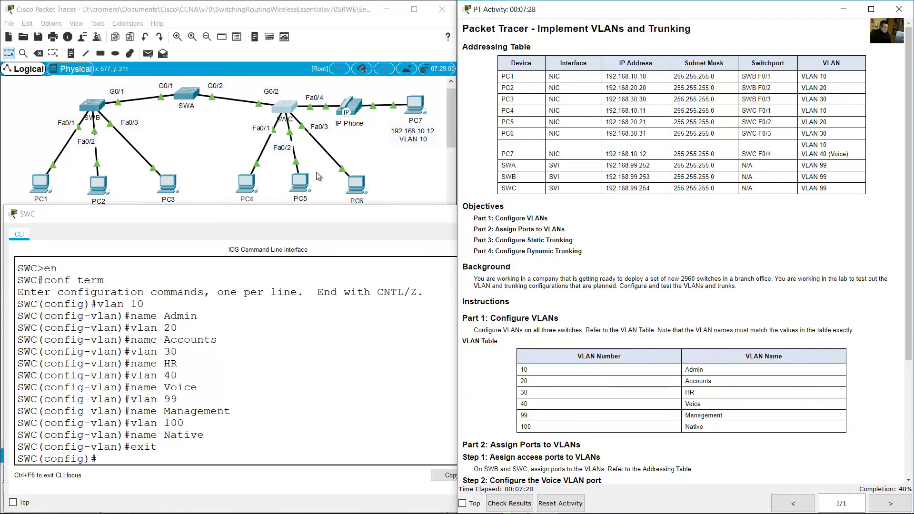
# Compare SWB's links to PC1, PC2 and PC3 in the topology with their switchports and VLANs in the Addressing Table.
pyautogui.click(205, 143)
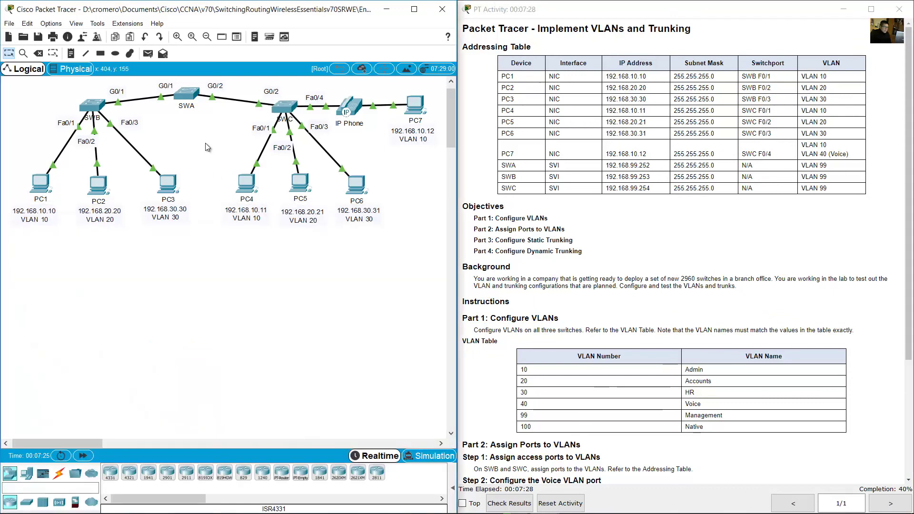
pyautogui.click(93, 108)
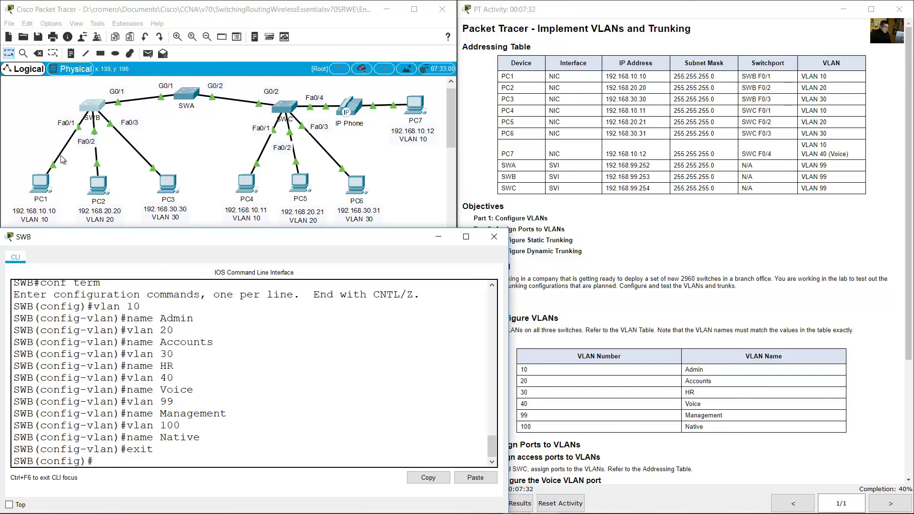
pyautogui.click(38, 111)
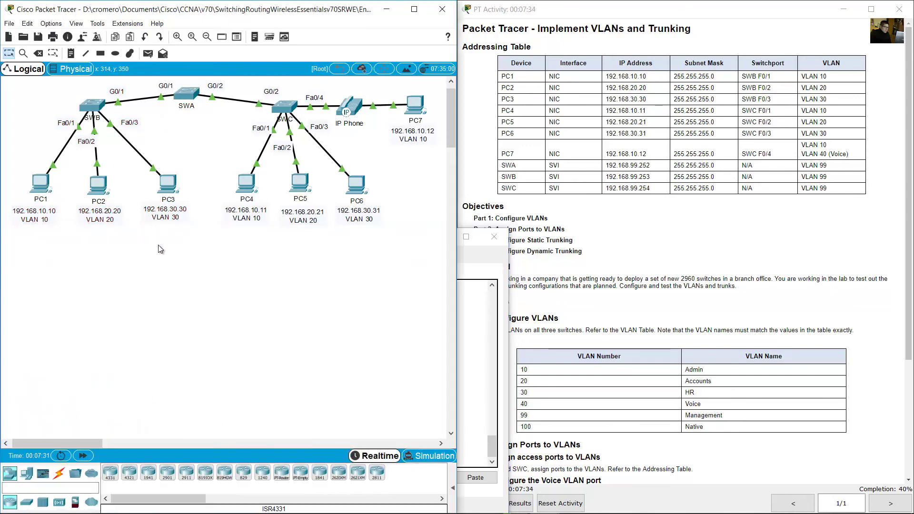
pyautogui.moveTo(178, 251); pyautogui.dragTo(73, 130)
pyautogui.click(34, 97)
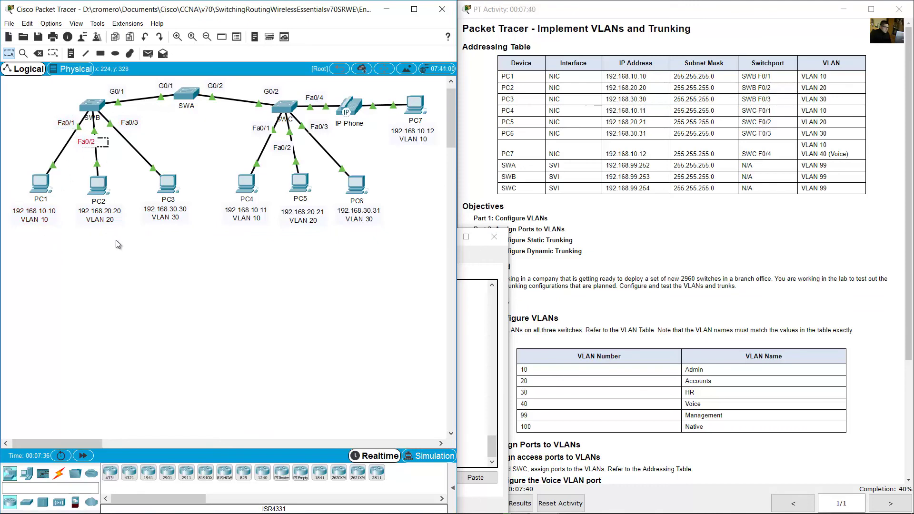
pyautogui.moveTo(115, 240); pyautogui.dragTo(86, 226)
pyautogui.moveTo(192, 241); pyautogui.dragTo(144, 215)
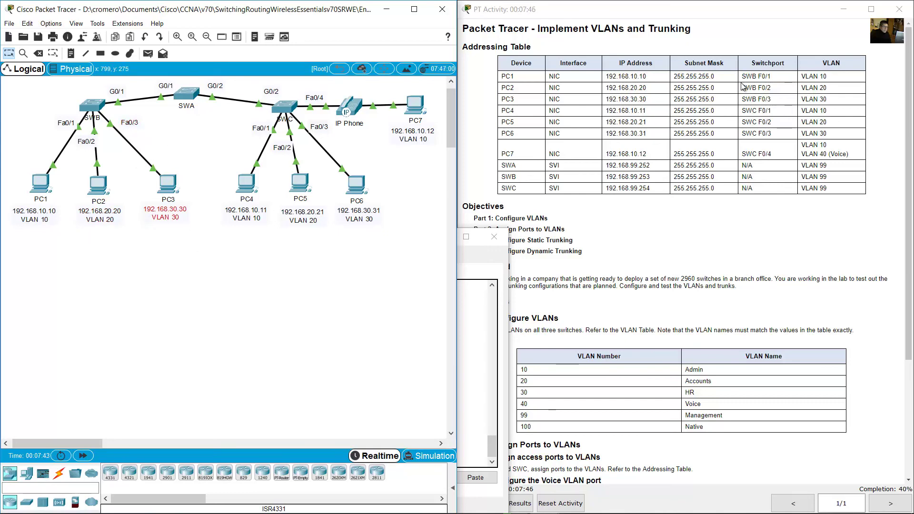
pyautogui.moveTo(743, 76); pyautogui.dragTo(827, 78)
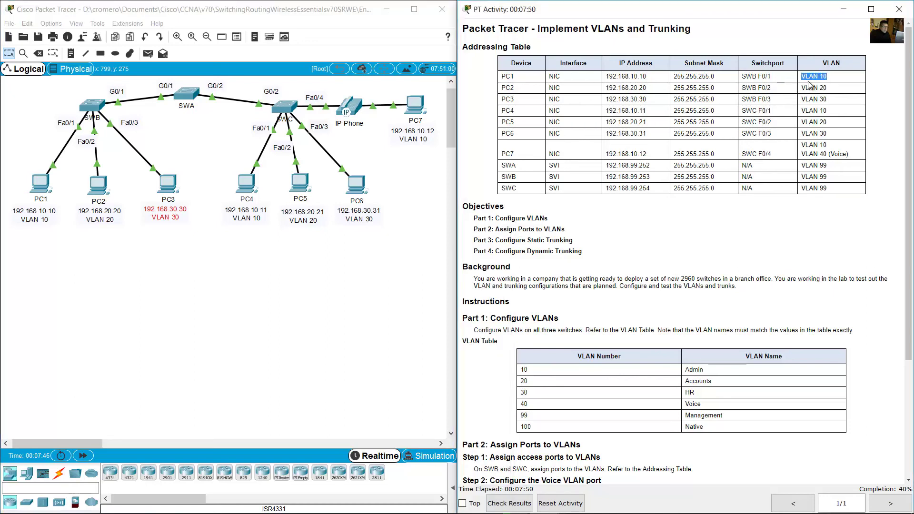
pyautogui.moveTo(746, 88); pyautogui.dragTo(827, 98)
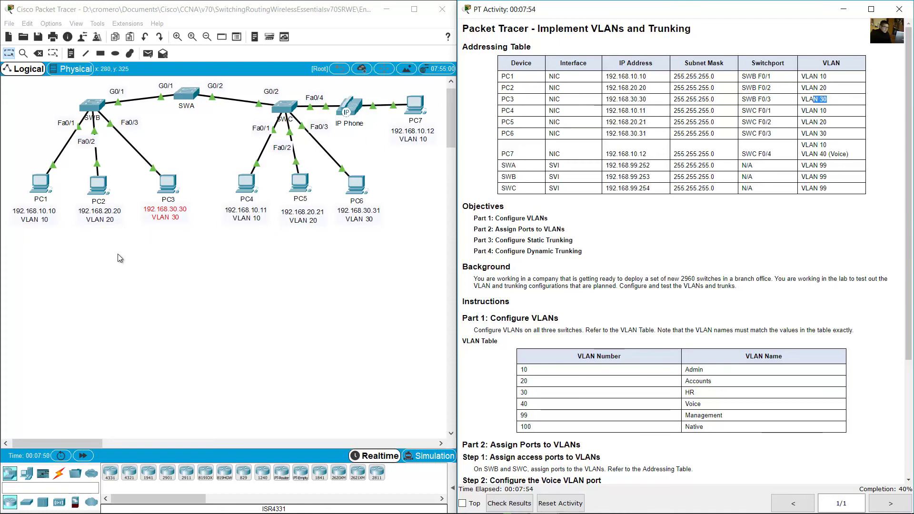
# Open the CLI of switch SWB from the topology and set interface f0/1 to switchport mode access.
pyautogui.click(109, 225)
pyautogui.click(89, 111)
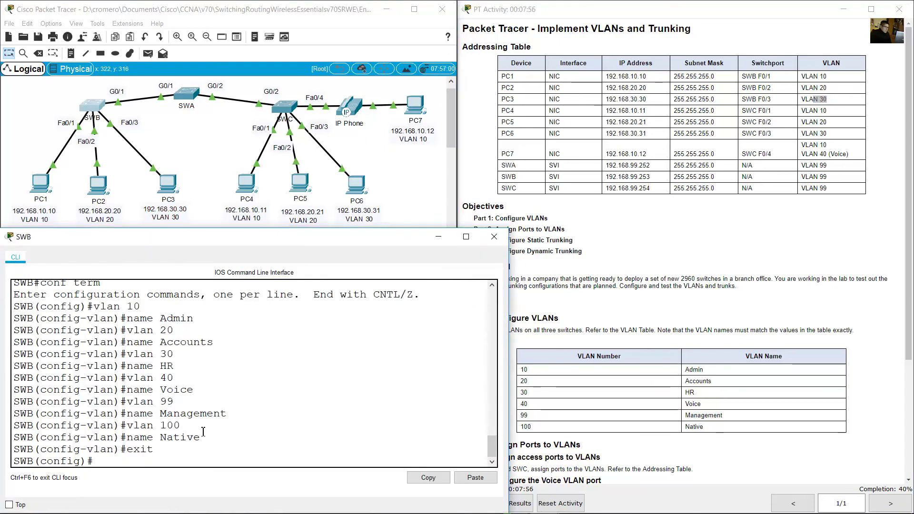
pyautogui.write('int')
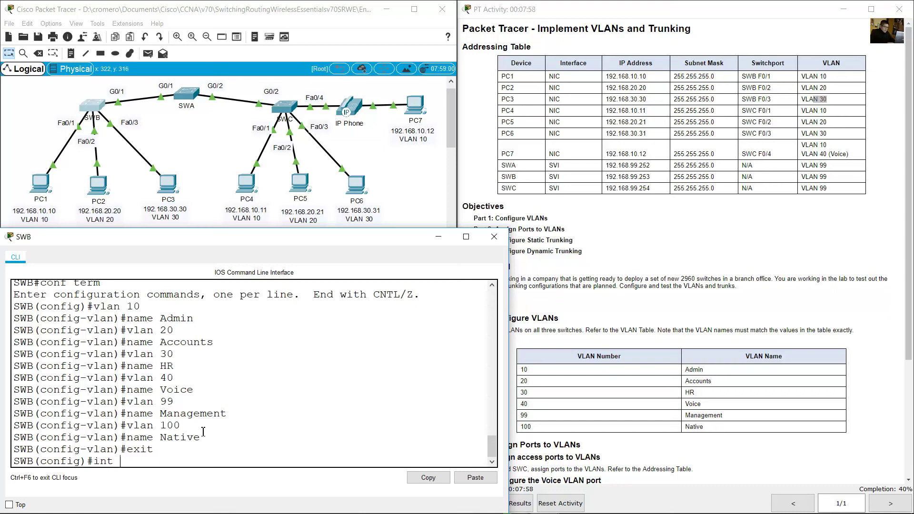
pyautogui.write(' f0/1')
pyautogui.press('Return')
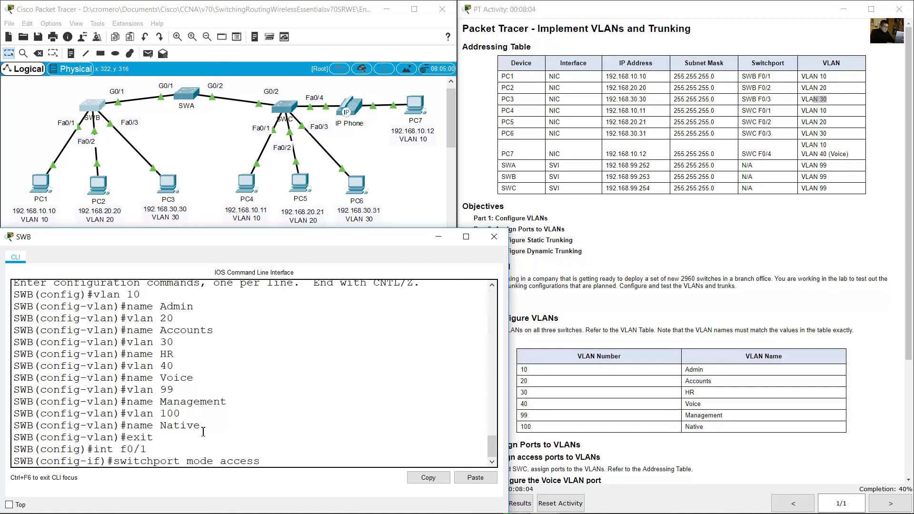
pyautogui.press('Return')
# Assign SWB's interface f0/1 to VLAN 10 with switchport access vlan 10.
pyautogui.press('Up')
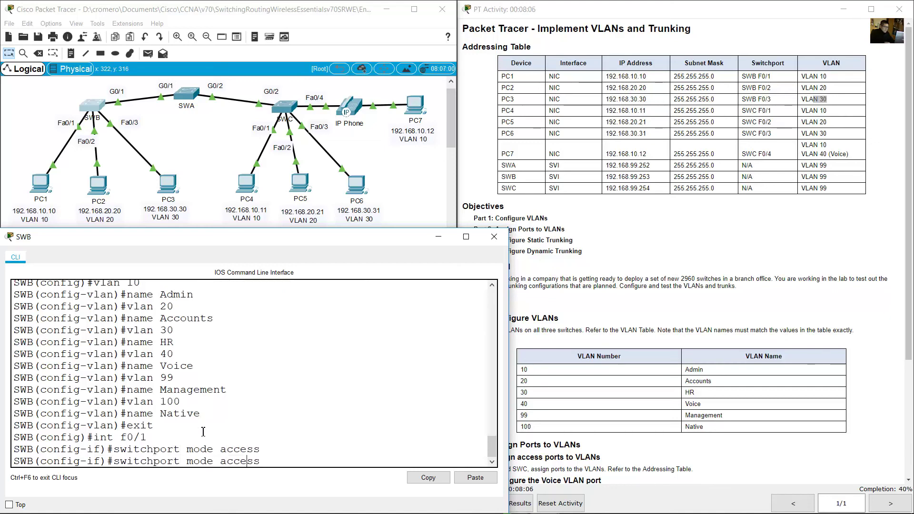
pyautogui.press('BackSpace')
pyautogui.press('BackSpace')
pyautogui.press('BackSpace')
pyautogui.press('BackSpace')
pyautogui.press('BackSpace')
pyautogui.write('vlan 10')
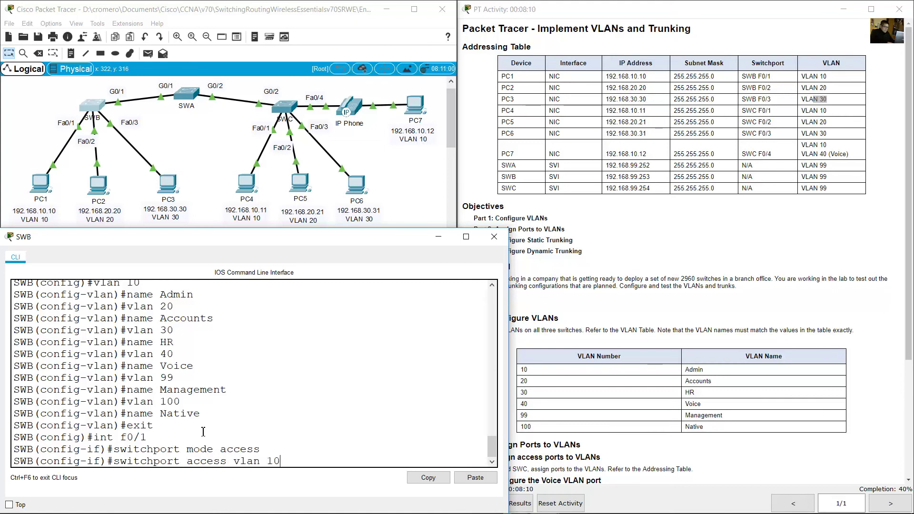
pyautogui.press('Return')
# Switch to interface f0/2 on SWB and set it to switchport mode access.
pyautogui.press('Up')
pyautogui.press('Up')
pyautogui.press('Up')
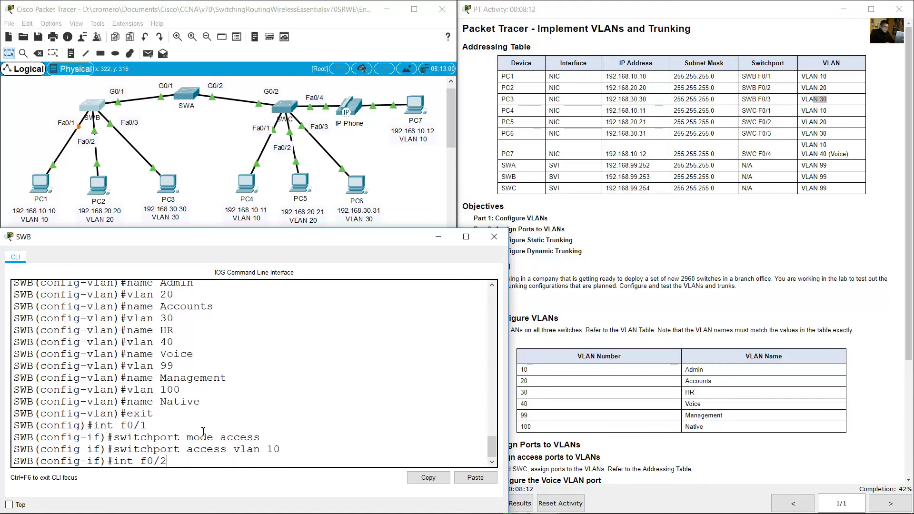
pyautogui.press('Return')
pyautogui.press('Up')
pyautogui.press('Up')
pyautogui.press('Up')
pyautogui.press('Return')
# Assign SWB's interface f0/2 to VLAN 20 with switchport access vlan 20.
pyautogui.press('Up')
pyautogui.press('Up')
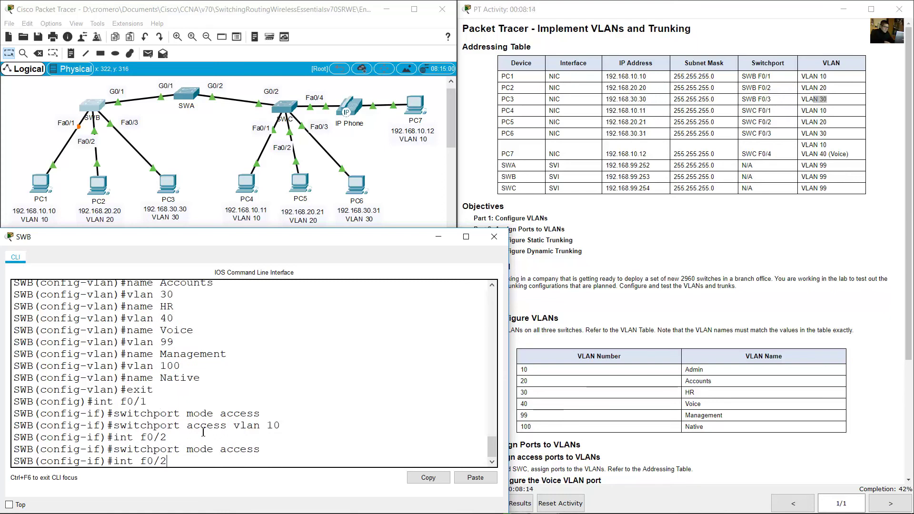
pyautogui.press('Up')
pyautogui.press('Left')
pyautogui.press('Return')
# Switch to interface f0/3 on SWB and set it to switchport mode access.
pyautogui.press('Up')
pyautogui.press('Up')
pyautogui.press('Up')
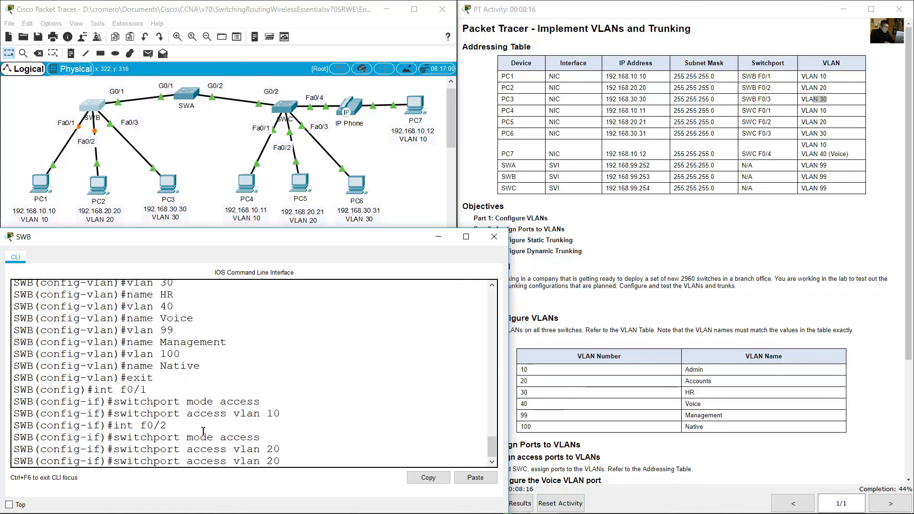
pyautogui.press('Return')
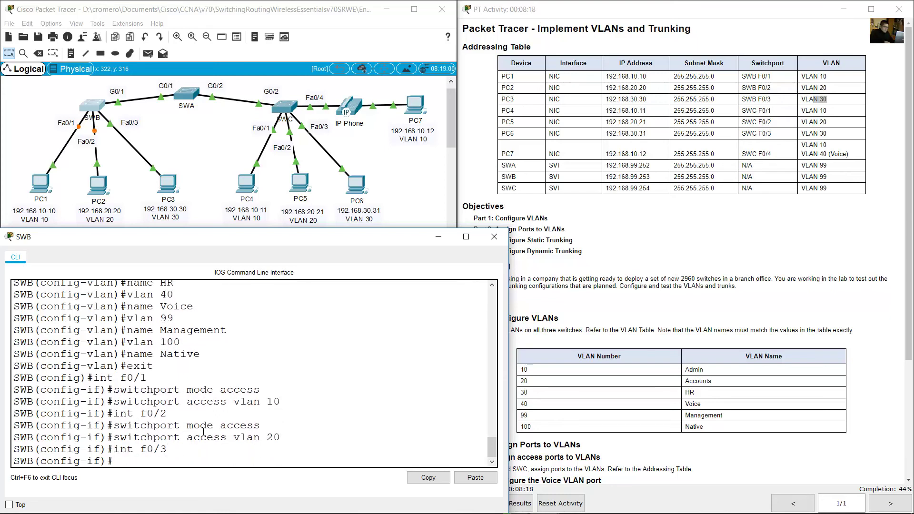
pyautogui.press('Up')
pyautogui.press('Up')
pyautogui.press('Up')
pyautogui.press('Return')
# Assign SWB's interface f0/3 to VLAN 30 with switchport access vlan 30, and exit interface configuration.
pyautogui.press('Up')
pyautogui.press('Up')
pyautogui.press('Up')
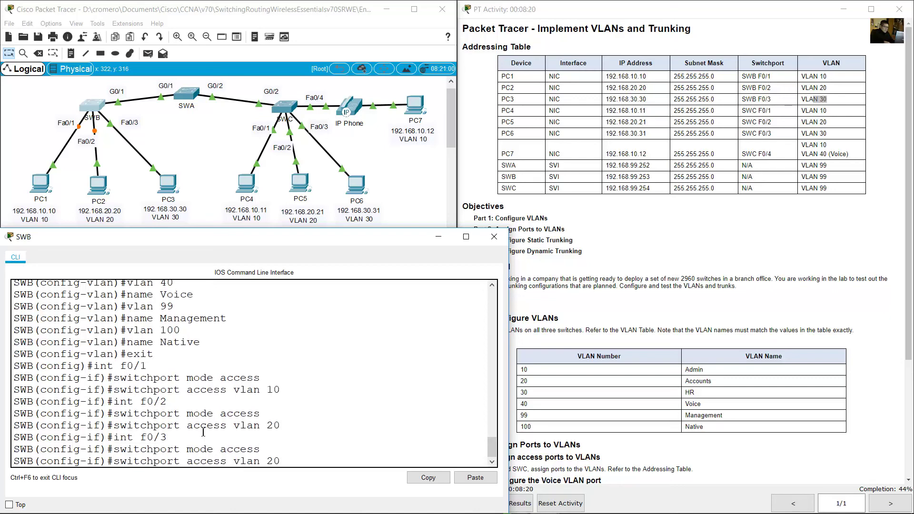
pyautogui.write('3')
pyautogui.press('Return')
pyautogui.write('ex')
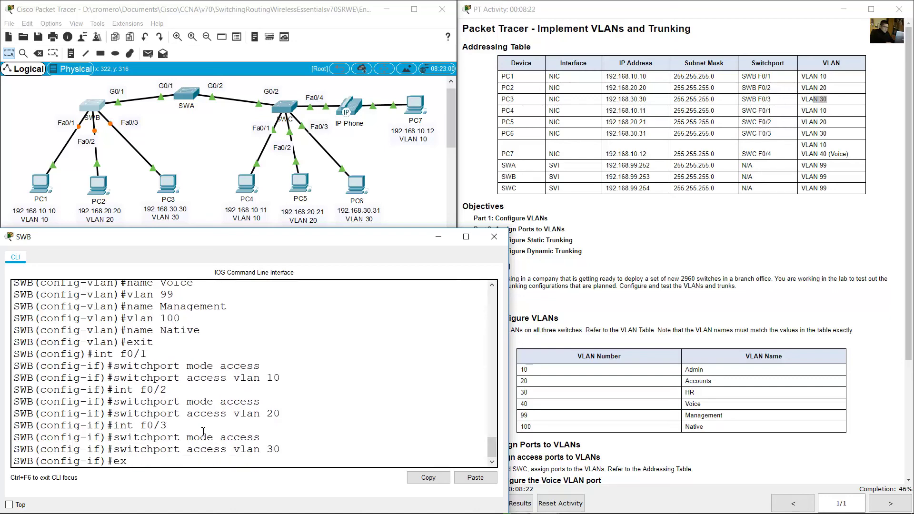
pyautogui.write('it')
pyautogui.press('Return')
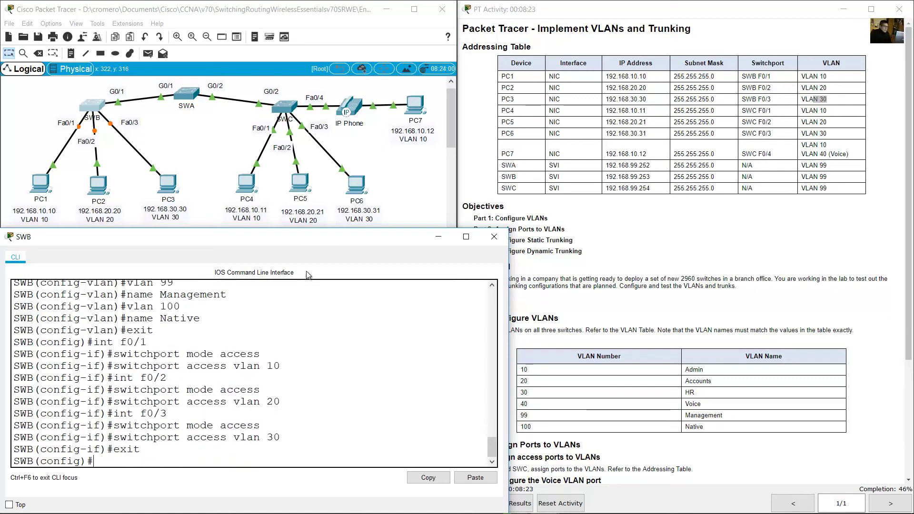
# Check the SWC switchport and VLAN entries for PC4, PC5 and PC6 in the Addressing Table against the topology.
pyautogui.click(347, 142)
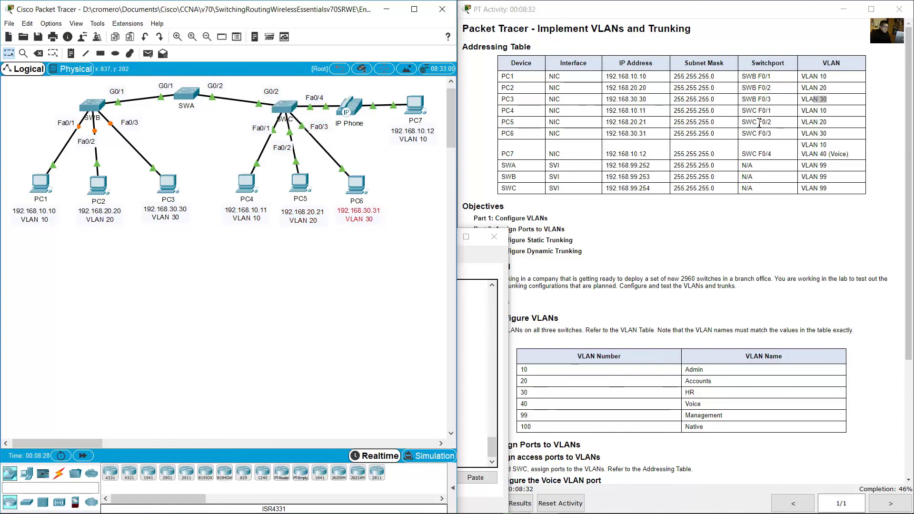
pyautogui.click(779, 116)
pyautogui.moveTo(777, 112); pyautogui.dragTo(828, 124)
pyautogui.moveTo(761, 134); pyautogui.dragTo(829, 135)
pyautogui.moveTo(746, 122); pyautogui.dragTo(757, 124)
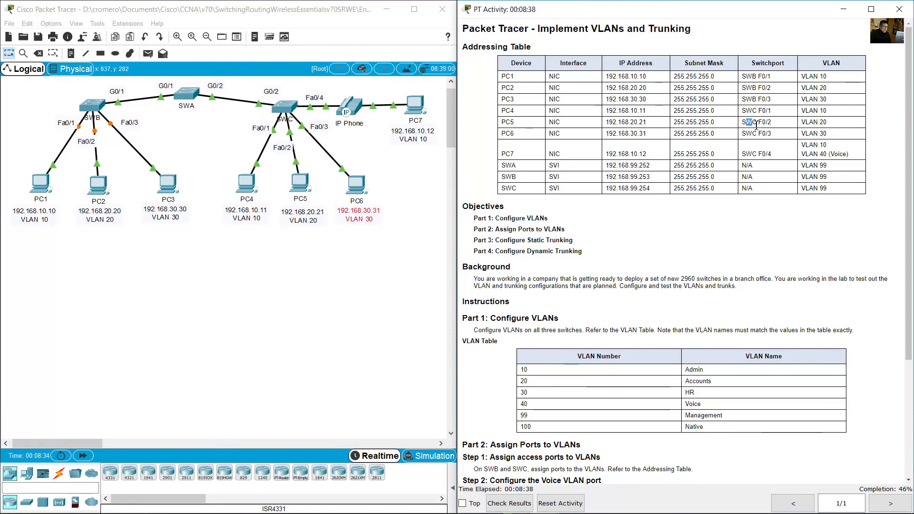
pyautogui.doubleClick(750, 131)
pyautogui.click(284, 258)
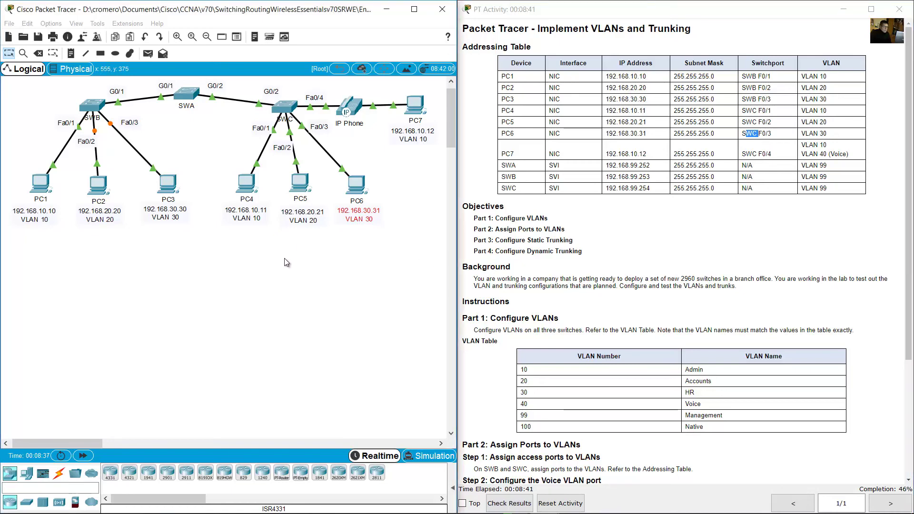
# Open the CLI of switch SWC from the topology and set interface f0/1 to switchport mode access.
pyautogui.click(286, 106)
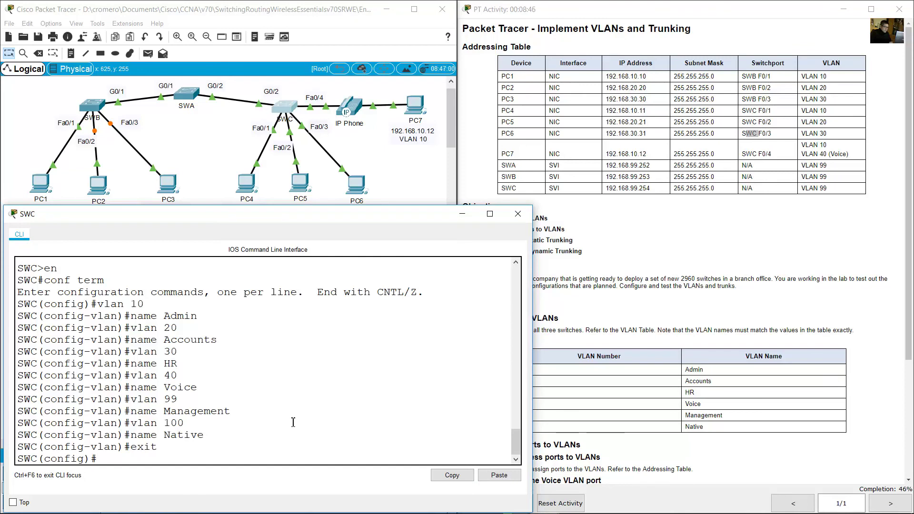
pyautogui.write('int f0/1')
pyautogui.press('Return')
pyautogui.write('switchp')
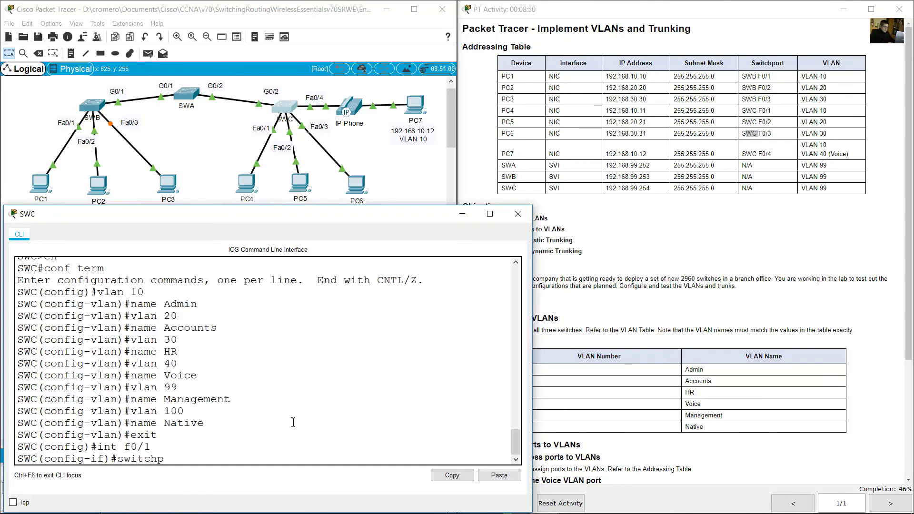
pyautogui.write('ort mode access')
pyautogui.press('Return')
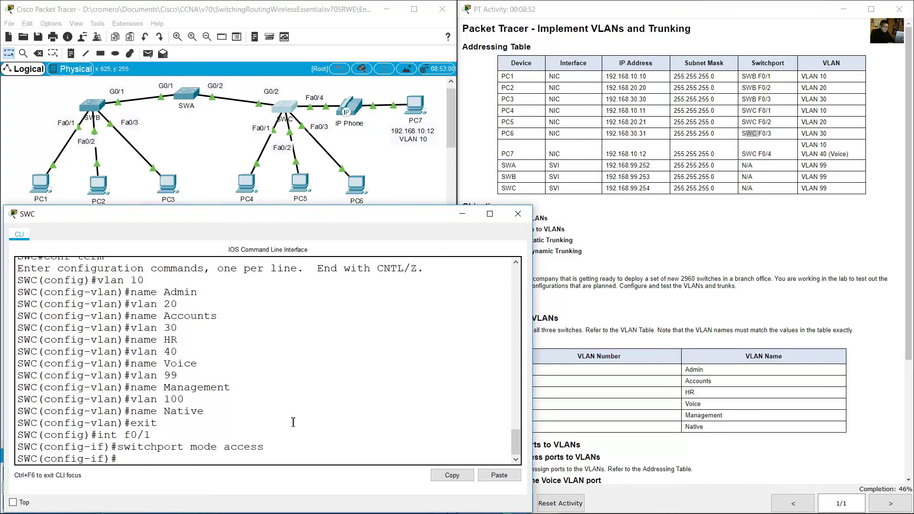
# Assign SWC's interface f0/1 to VLAN 10 with switchport access vlan 10.
pyautogui.press('Up')
pyautogui.press('Left')
pyautogui.press('Left')
pyautogui.press('Left')
pyautogui.press('Left')
pyautogui.press('Left')
pyautogui.press('Left')
pyautogui.press('BackSpace')
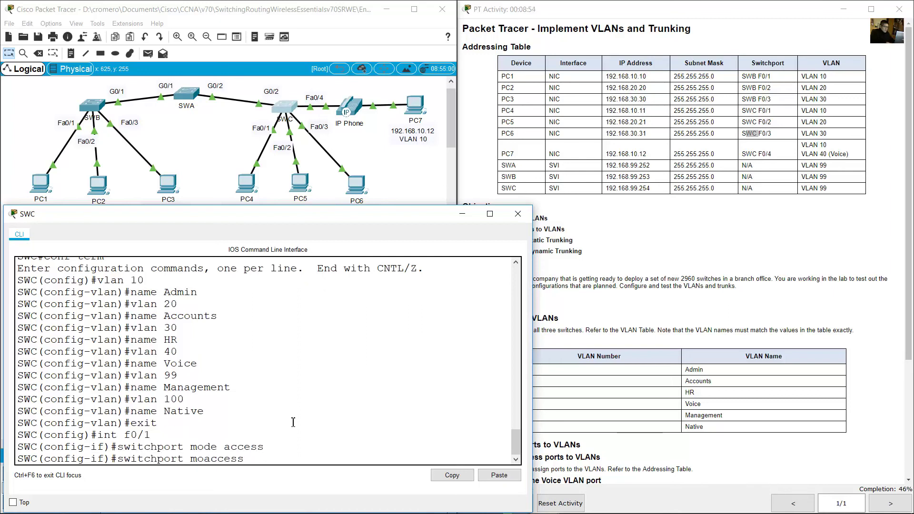
pyautogui.press('BackSpace')
pyautogui.press('BackSpace')
pyautogui.press('End')
pyautogui.write('vlan')
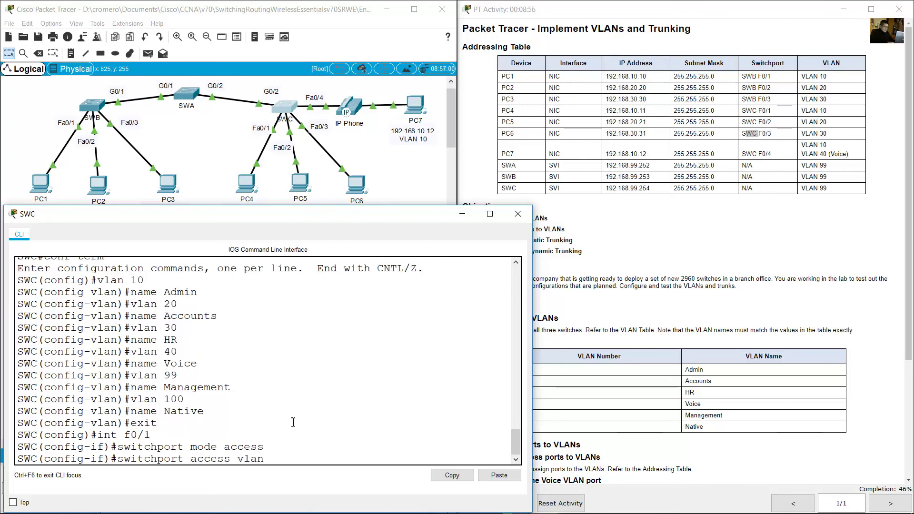
pyautogui.write(' 10')
pyautogui.press('Return')
# Switch to interface f0/2 on SWC and set it to switchport mode access.
pyautogui.press('Up')
pyautogui.press('Up')
pyautogui.press('Up')
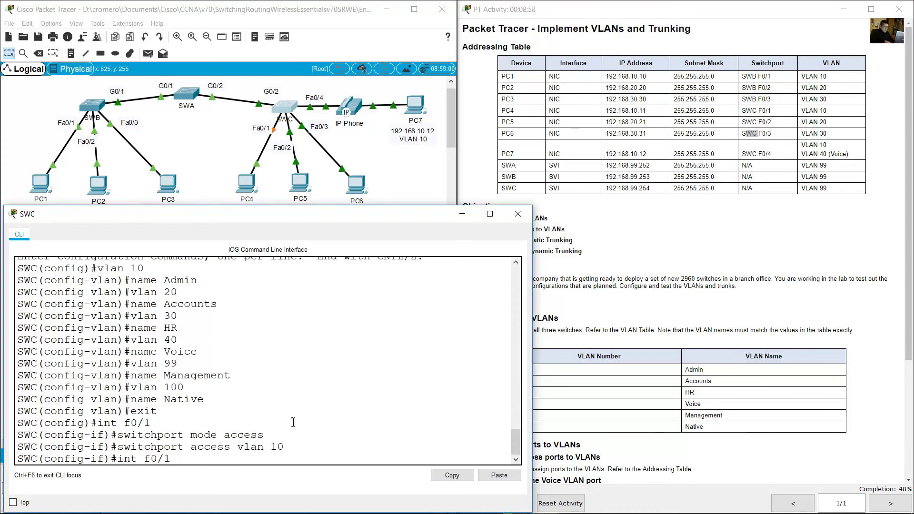
pyautogui.press('BackSpace')
pyautogui.write('2')
pyautogui.press('Return')
pyautogui.press('Up')
pyautogui.press('Up')
pyautogui.press('Up')
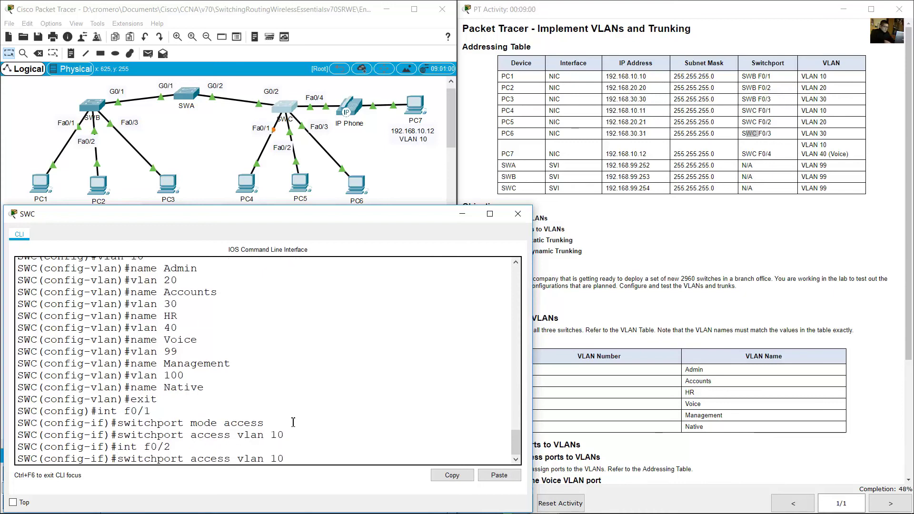
pyautogui.press('Return')
# Assign SWC's interface f0/2 to VLAN 20 with switchport access vlan 20.
pyautogui.press('Up')
pyautogui.press('Up')
pyautogui.press('Up')
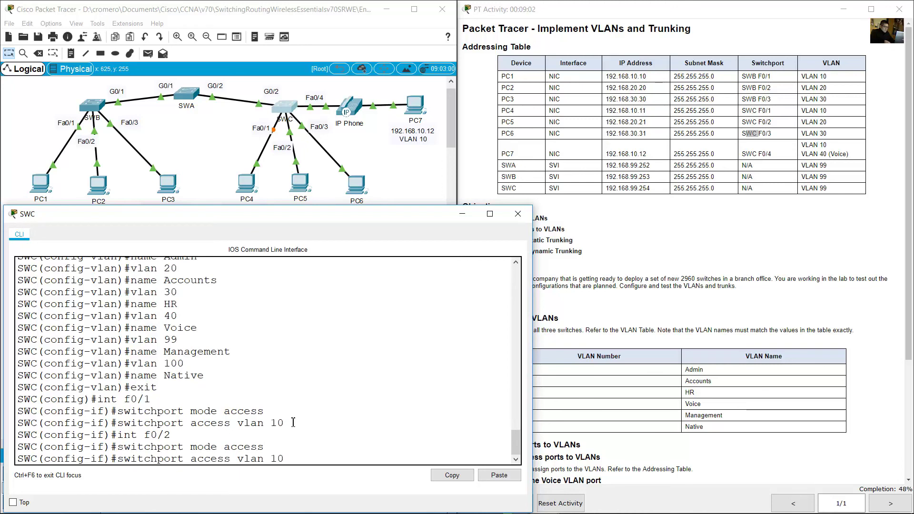
pyautogui.press('BackSpace')
pyautogui.press('BackSpace')
pyautogui.write('20')
pyautogui.press('Return')
# Switch to interface f0/3 on SWC and set it to switchport mode access.
pyautogui.press('Up')
pyautogui.press('Up')
pyautogui.press('Up')
pyautogui.press('BackSpace')
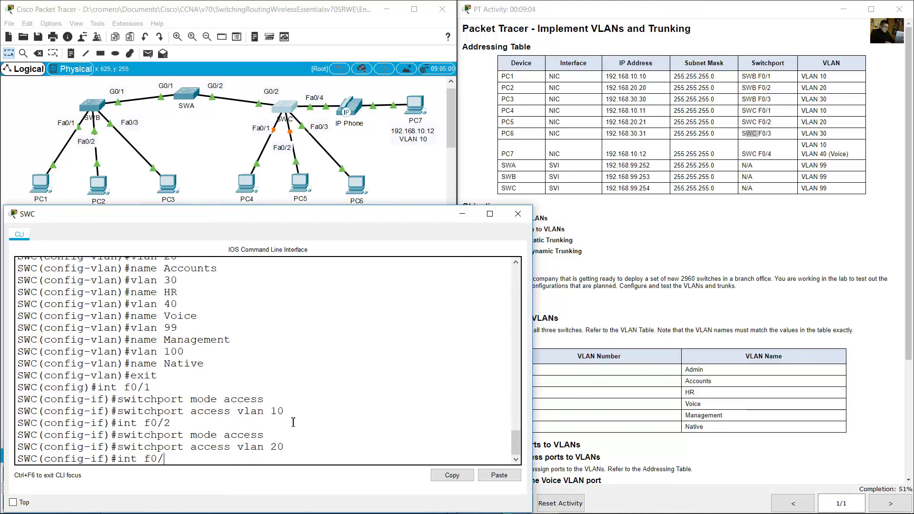
pyautogui.write('3')
pyautogui.press('Return')
pyautogui.press('Up')
pyautogui.press('Up')
pyautogui.press('Up')
pyautogui.press('Return')
# Assign SWC's interface f0/3 to VLAN 30 with switchport access vlan 30.
pyautogui.press('Up')
pyautogui.press('Up')
pyautogui.press('Up')
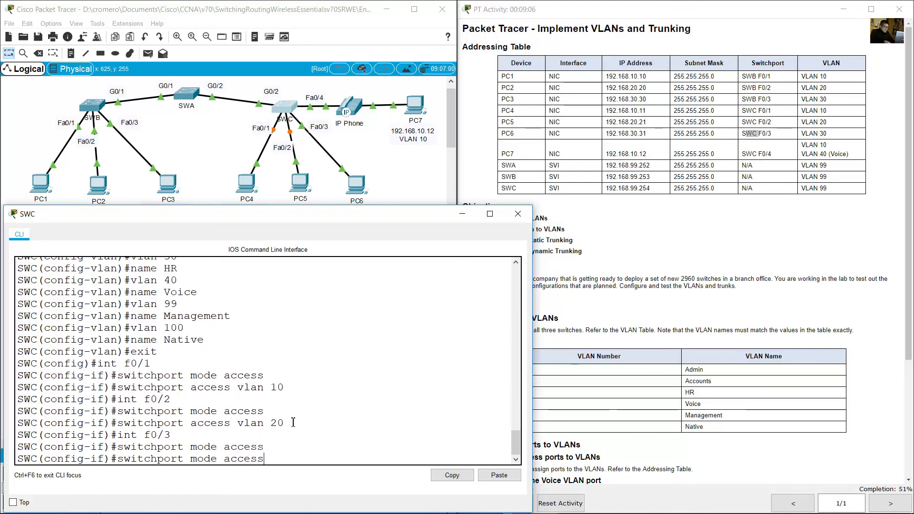
pyautogui.press('Left')
pyautogui.press('BackSpace')
pyautogui.write('3')
pyautogui.press('Return')
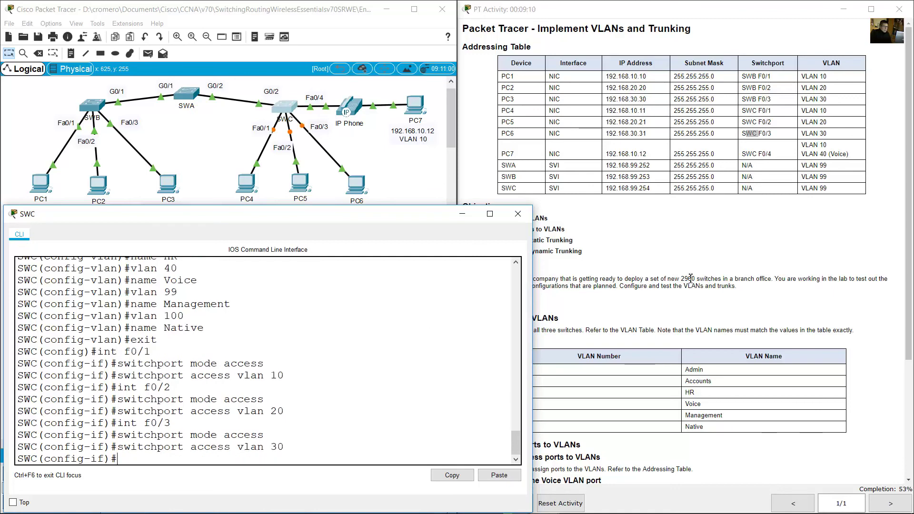
# Check PC7's switchport and data and voice VLAN entries in the Addressing Table against PC7 and the IP Phone in the topology.
pyautogui.click(776, 207)
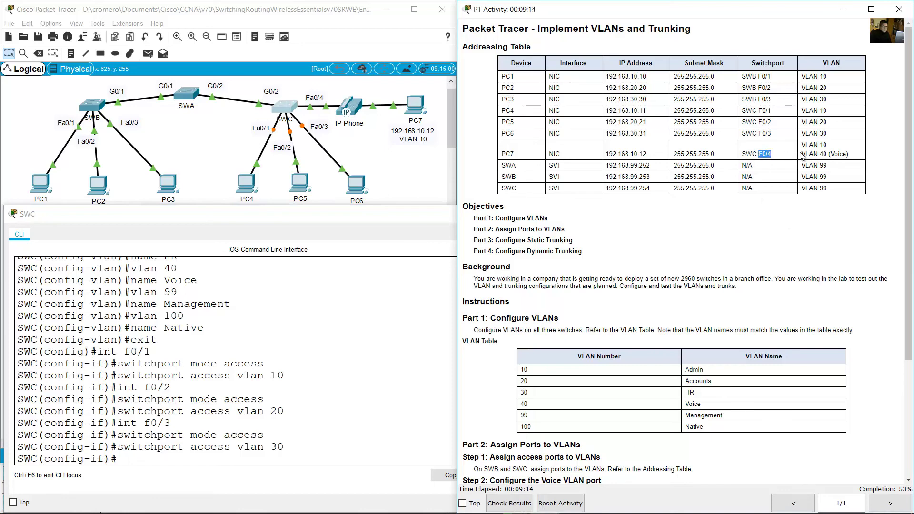
pyautogui.moveTo(802, 145); pyautogui.dragTo(846, 154)
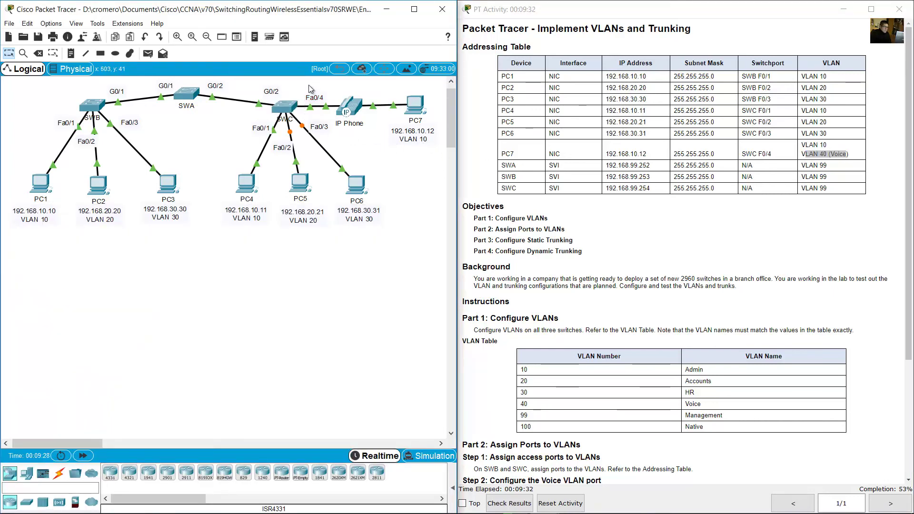
pyautogui.moveTo(409, 139); pyautogui.dragTo(412, 142)
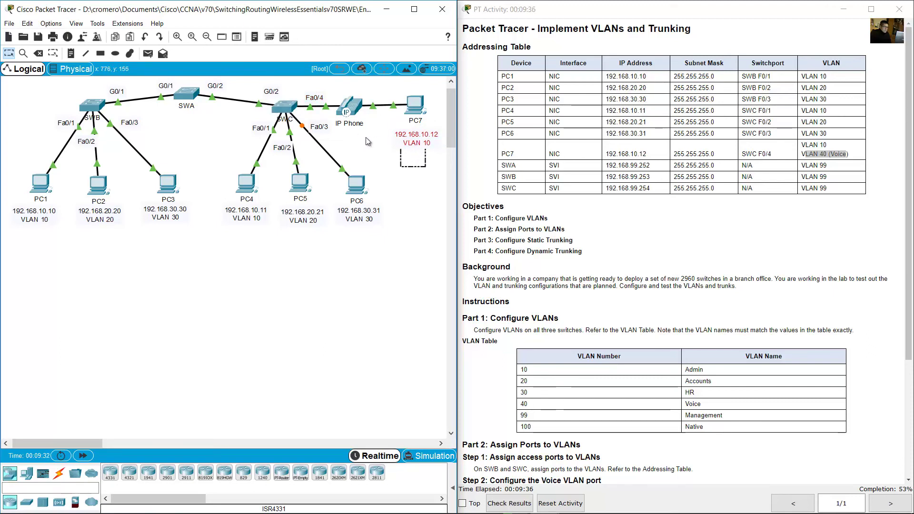
pyautogui.click(348, 110)
pyautogui.moveTo(348, 109); pyautogui.dragTo(355, 107)
pyautogui.click(808, 155)
pyautogui.moveTo(808, 155); pyautogui.dragTo(847, 155)
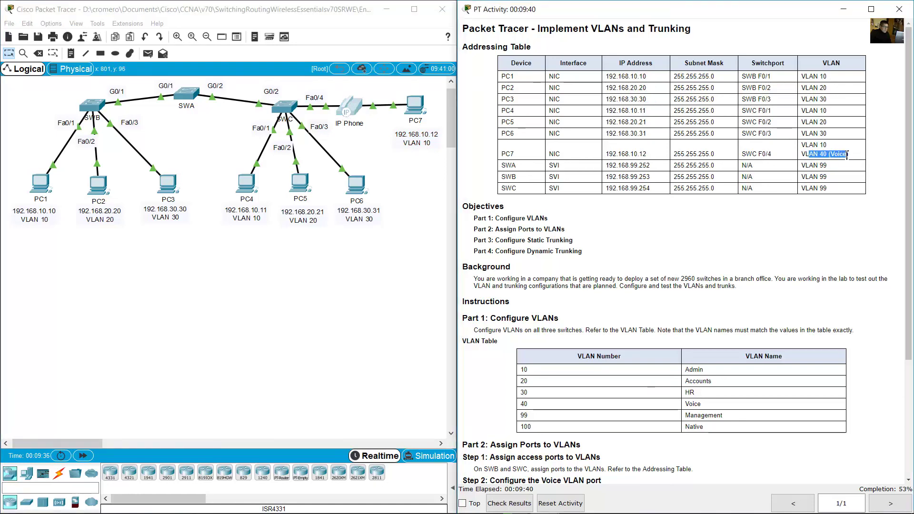
# Return to SWC's CLI from the topology and set interface f0/4 to switchport mode access.
pyautogui.click(285, 108)
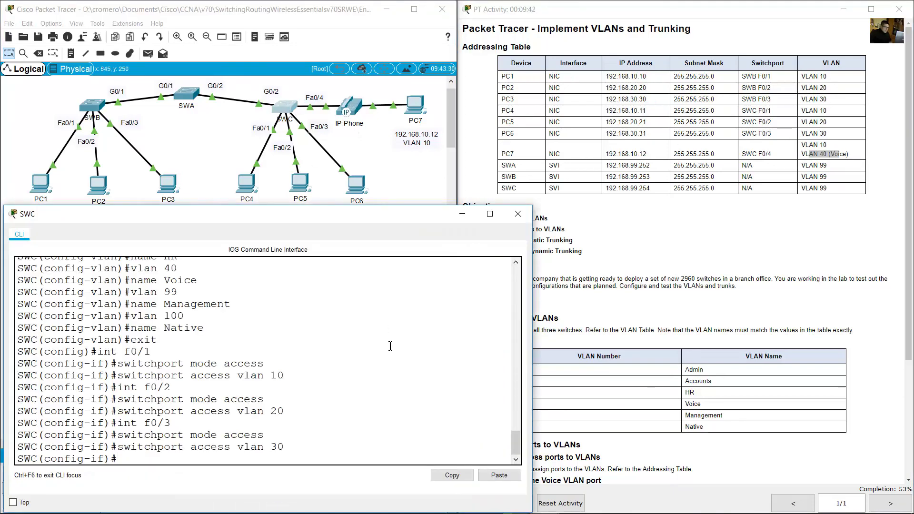
pyautogui.write('int f0/4')
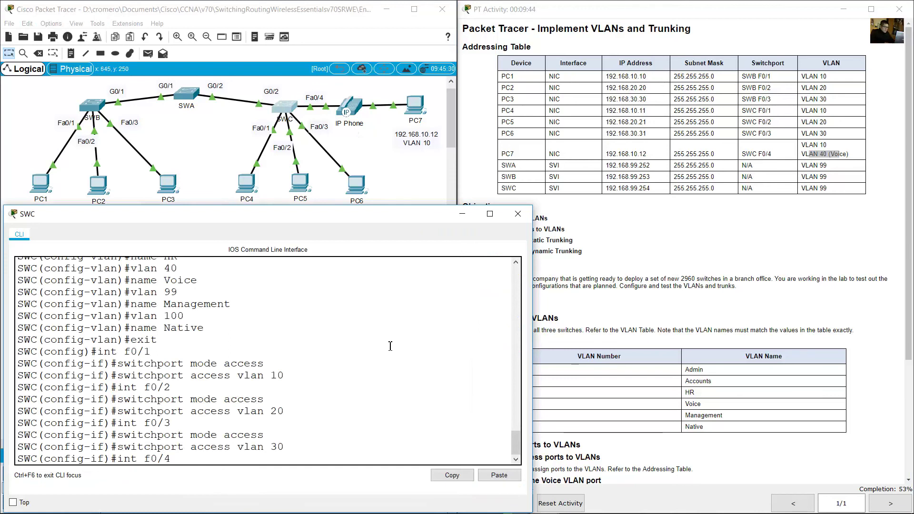
pyautogui.press('Return')
pyautogui.press('Up')
pyautogui.press('Up')
pyautogui.press('Up')
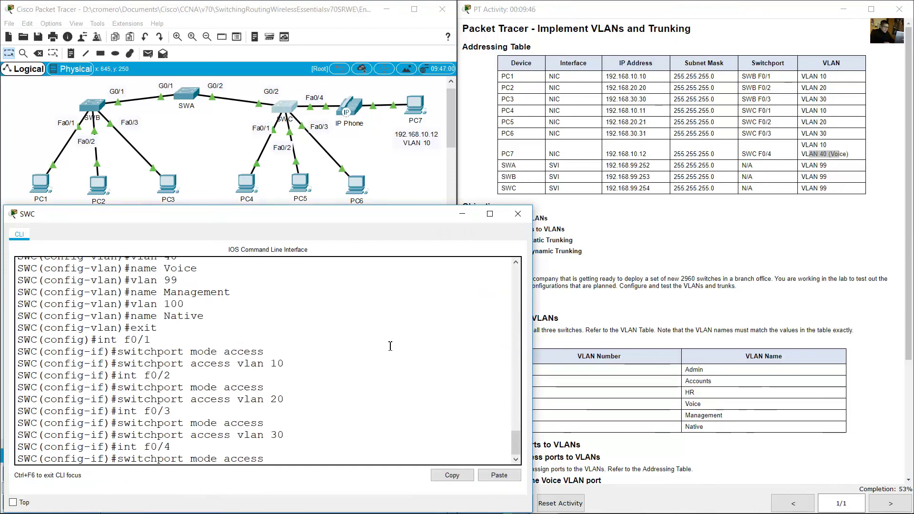
pyautogui.press('Return')
# Assign SWC's interface f0/4 to VLAN 10 with switchport access vlan 10.
pyautogui.press('Up')
pyautogui.press('Up')
pyautogui.press('Up')
pyautogui.press('BackSpace')
pyautogui.press('BackSpace')
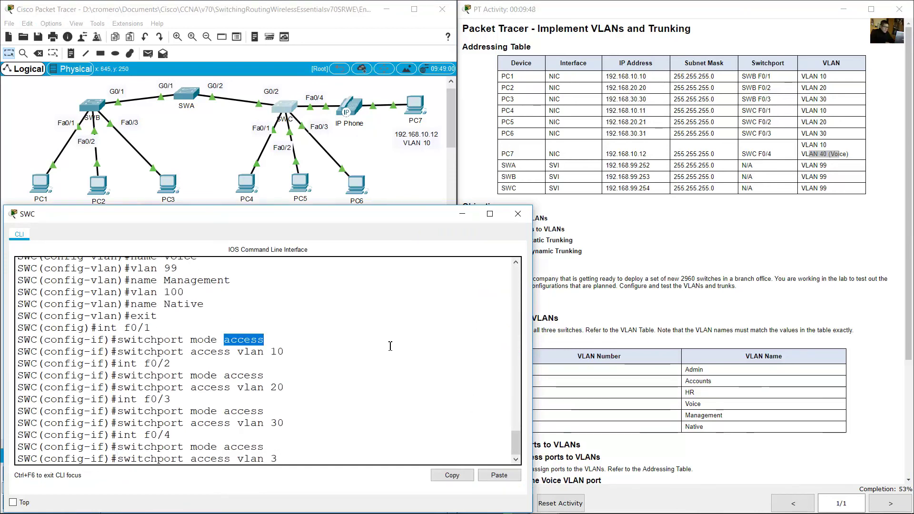
pyautogui.write('10')
pyautogui.press('Return')
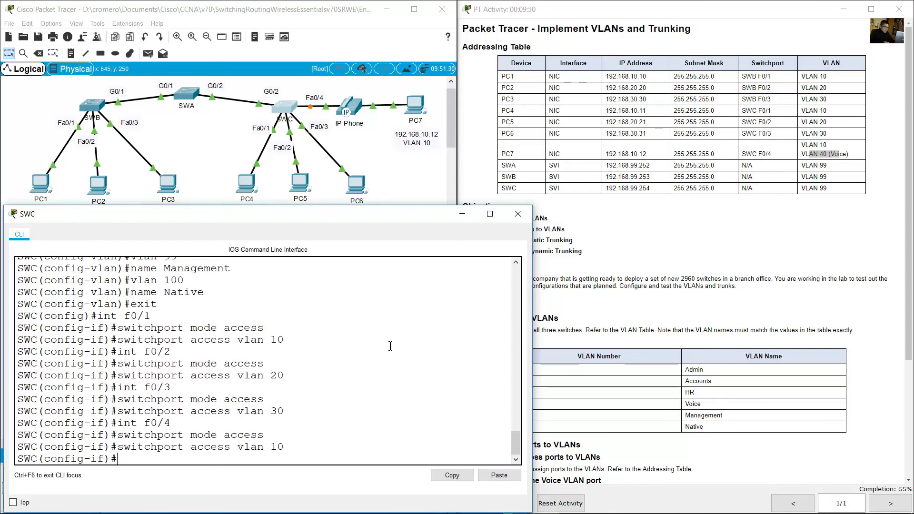
# Configure SWC's interface f0/4 with switchport voice vlan 40, exit to global configuration and close SWC's CLI.
pyautogui.press('Up')
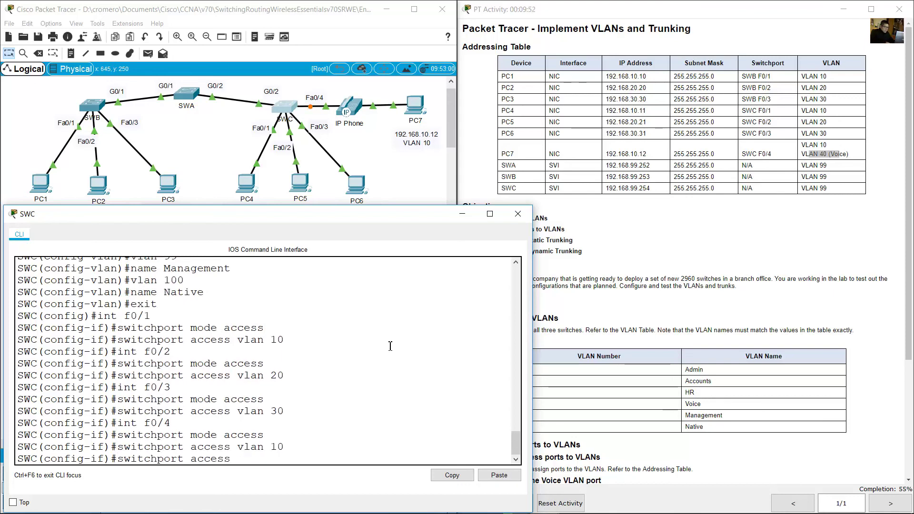
pyautogui.press('BackSpace')
pyautogui.press('BackSpace')
pyautogui.press('BackSpace')
pyautogui.press('BackSpace')
pyautogui.press('BackSpace')
pyautogui.press('BackSpace')
pyautogui.write('voice vlan')
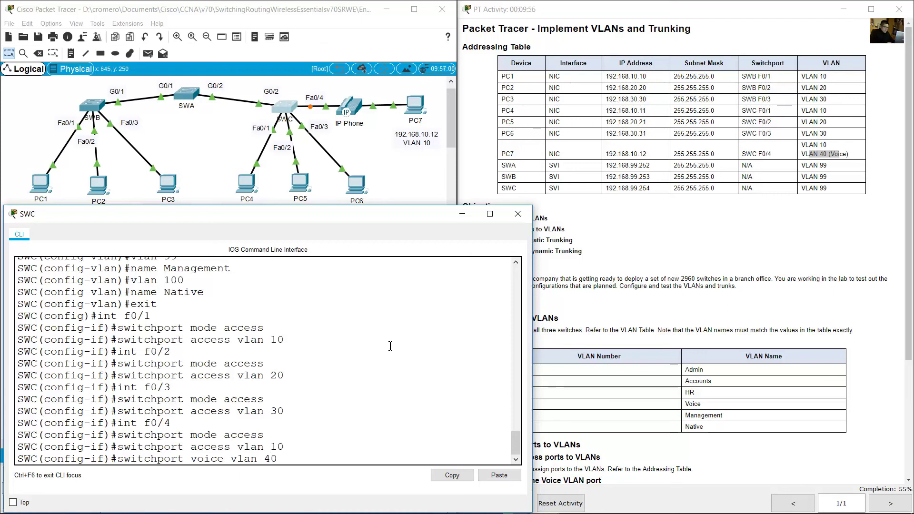
pyautogui.write(' 40')
pyautogui.press('Return')
pyautogui.write('exit')
pyautogui.press('Return')
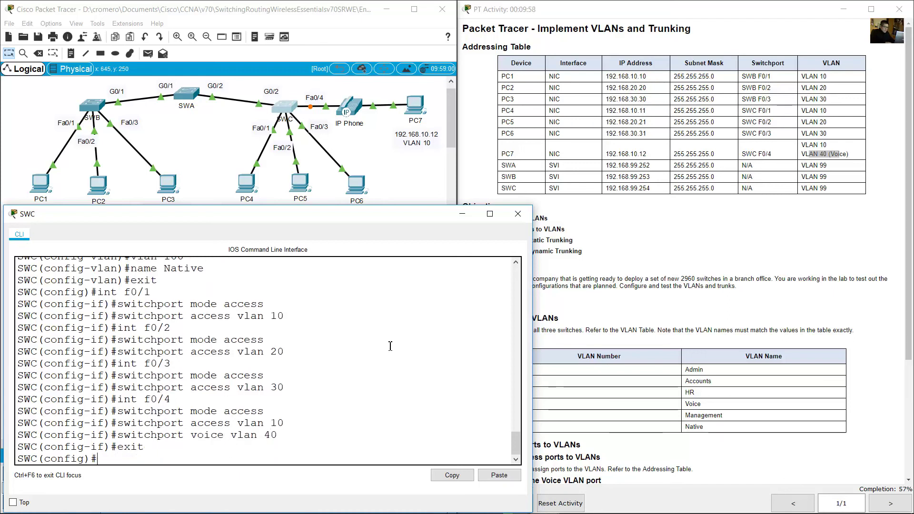
pyautogui.click(518, 213)
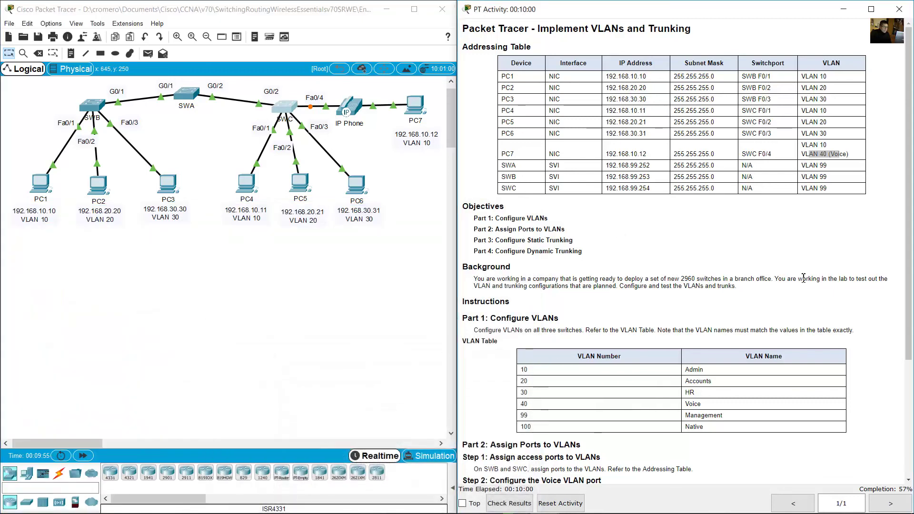
# Compare the Step 2 voice VLAN port instruction with the switchport voice vlan command in SWC's CLI.
pyautogui.scroll(-4, 762, 305)
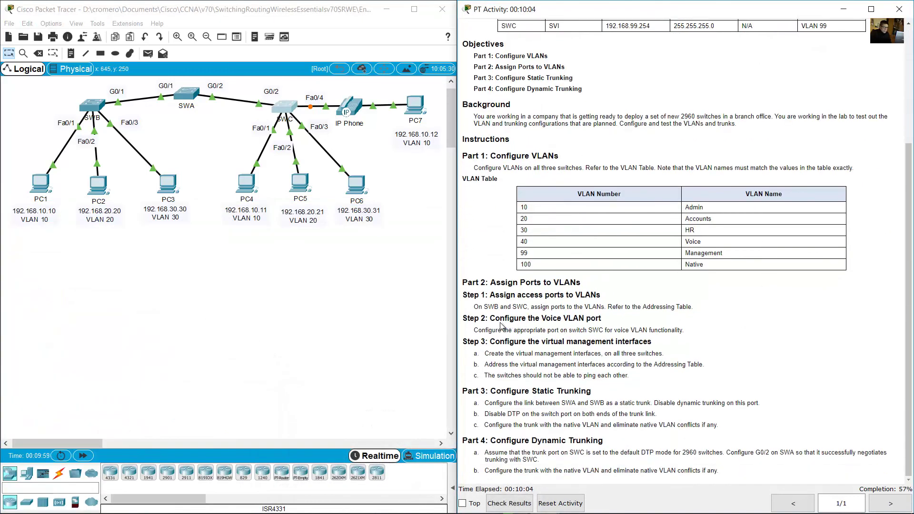
pyautogui.moveTo(495, 320); pyautogui.dragTo(613, 333)
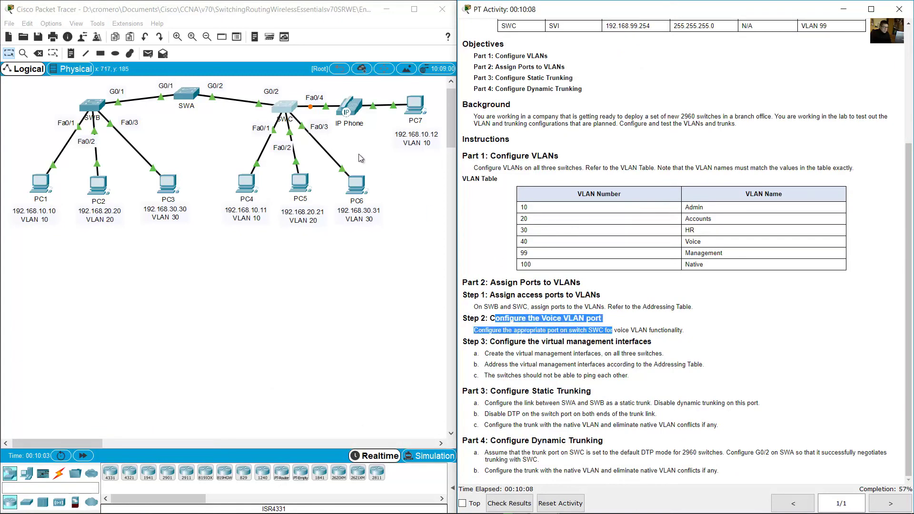
pyautogui.click(286, 109)
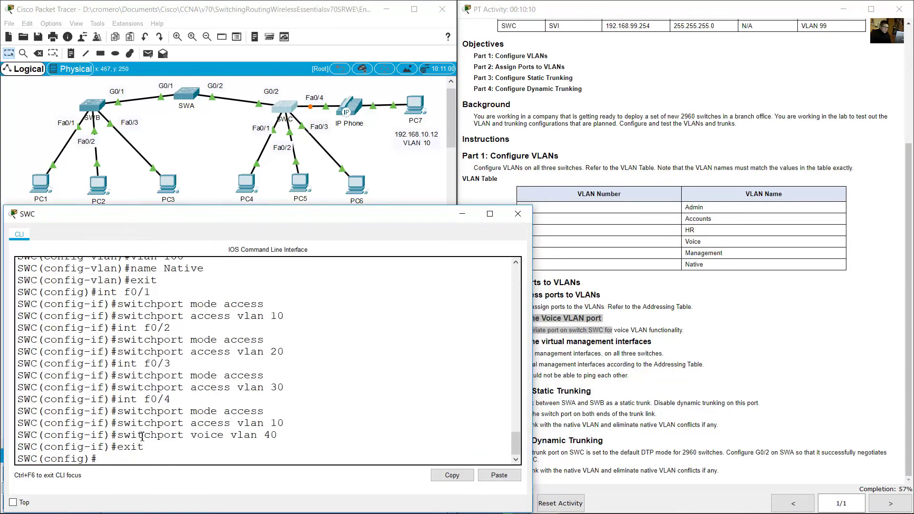
pyautogui.moveTo(111, 436); pyautogui.dragTo(285, 436)
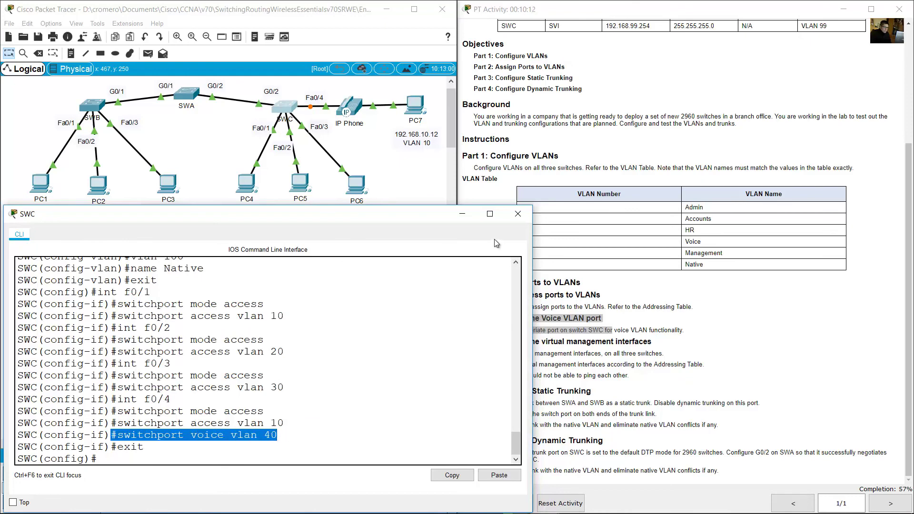
pyautogui.click(518, 213)
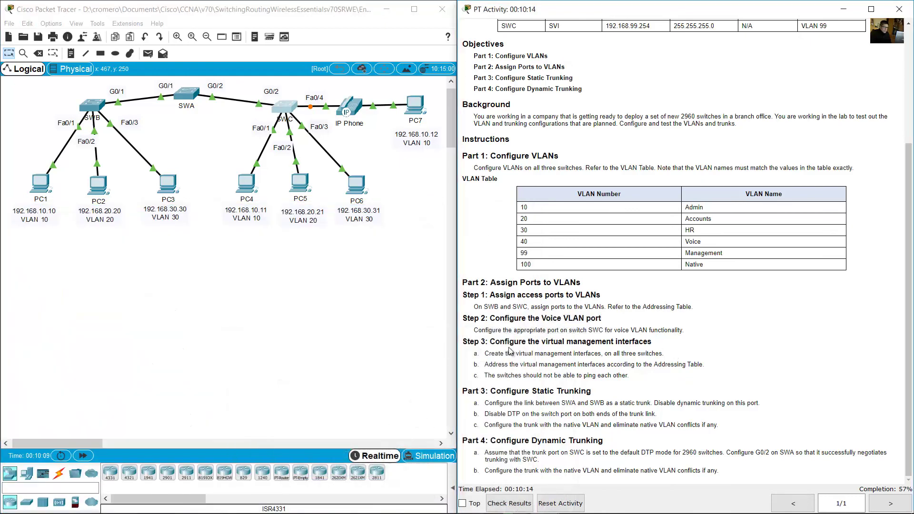
# Read the Step 3 virtual management interface instructions and examine the SVI rows for SWA, SWB and SWC in the Addressing Table.
pyautogui.moveTo(496, 345); pyautogui.dragTo(655, 344)
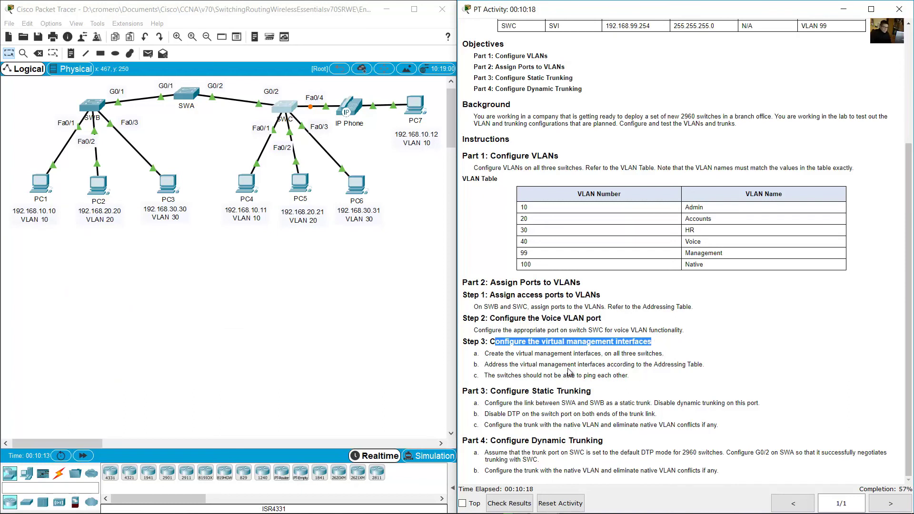
pyautogui.moveTo(489, 355); pyautogui.dragTo(665, 352)
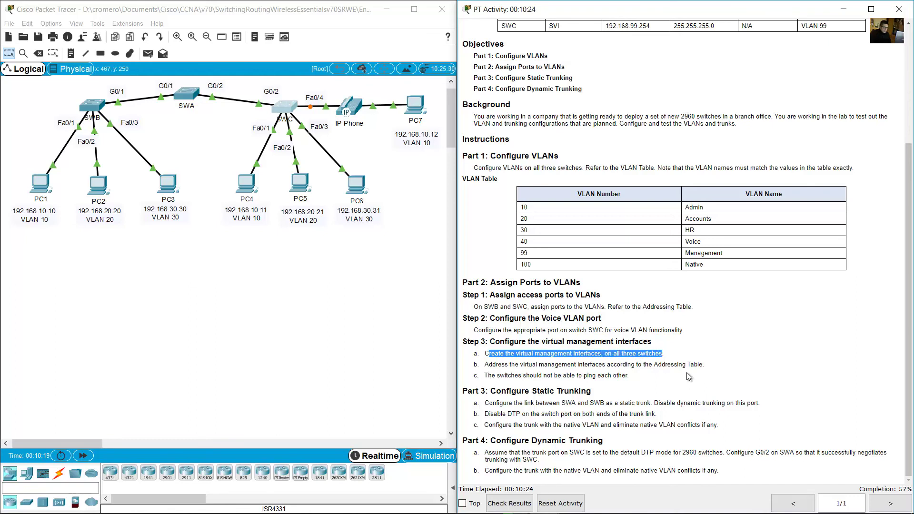
pyautogui.moveTo(492, 364); pyautogui.dragTo(706, 367)
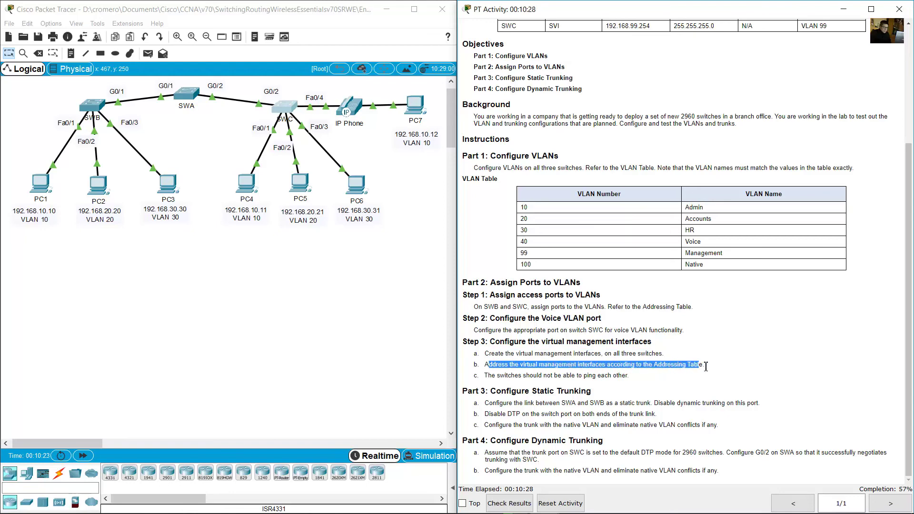
pyautogui.click(798, 365)
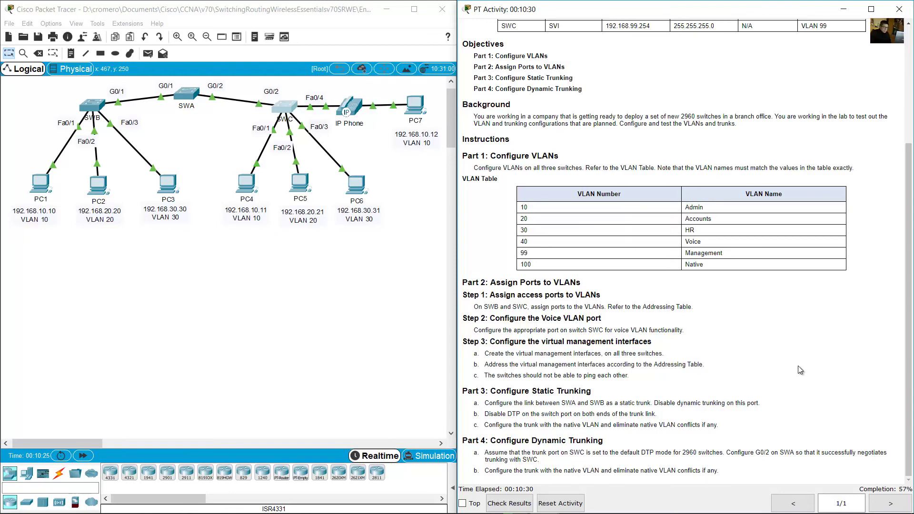
pyautogui.scroll(5, 798, 366)
pyautogui.moveTo(502, 165); pyautogui.dragTo(679, 188)
pyautogui.click(567, 171)
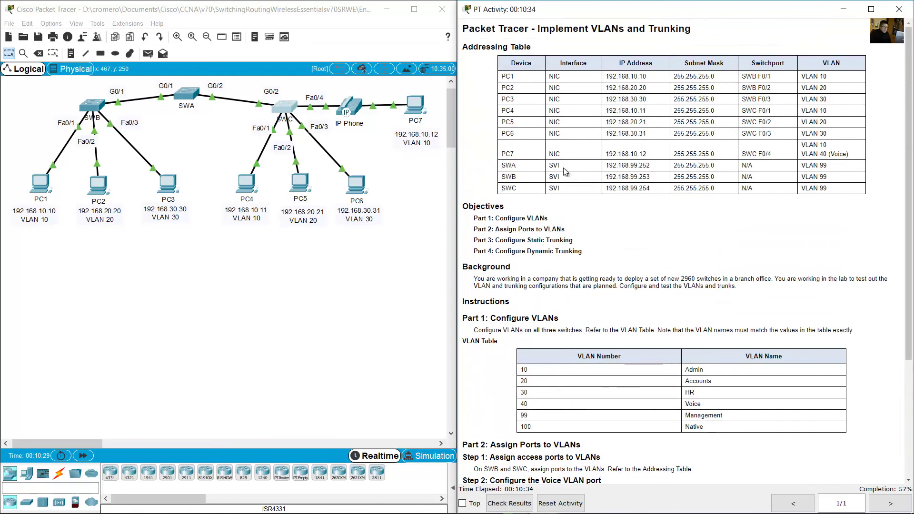
pyautogui.moveTo(547, 166); pyautogui.dragTo(553, 188)
pyautogui.click(564, 171)
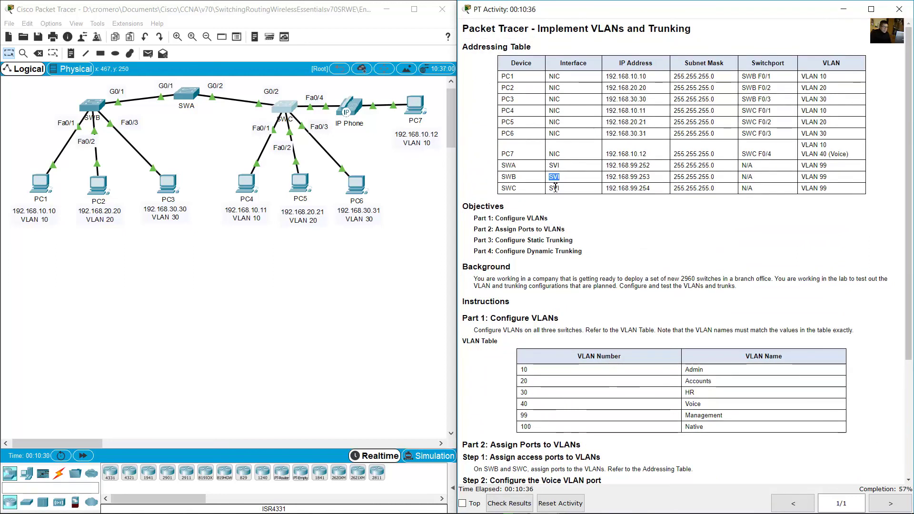
pyautogui.moveTo(609, 168); pyautogui.dragTo(653, 180)
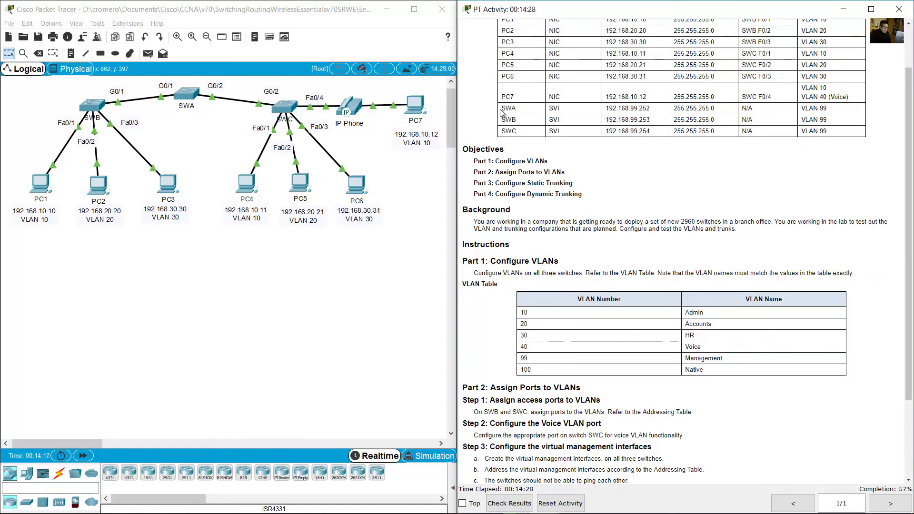
pyautogui.moveTo(528, 111); pyautogui.dragTo(719, 109)
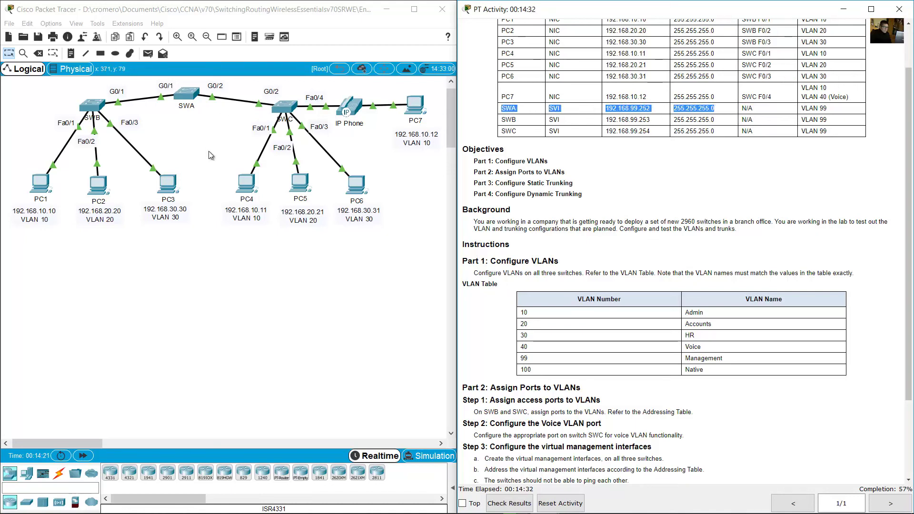
# Open SWA's CLI and begin an int vlan command at its global configuration prompt.
pyautogui.click(188, 92)
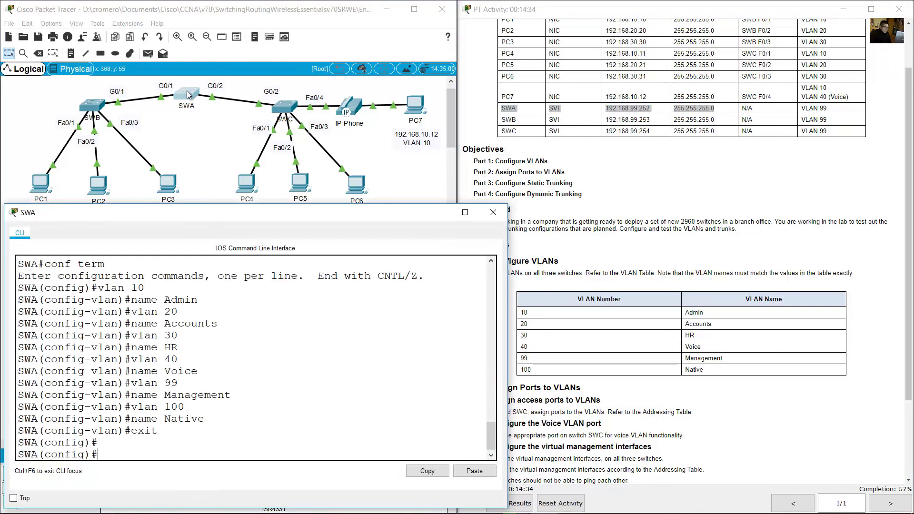
pyautogui.moveTo(38, 456); pyautogui.dragTo(18, 454)
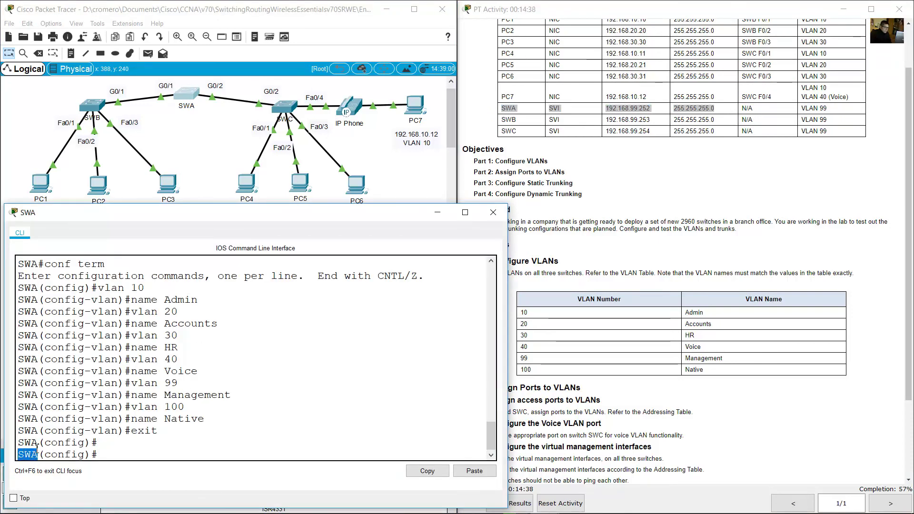
pyautogui.moveTo(18, 454); pyautogui.dragTo(85, 456)
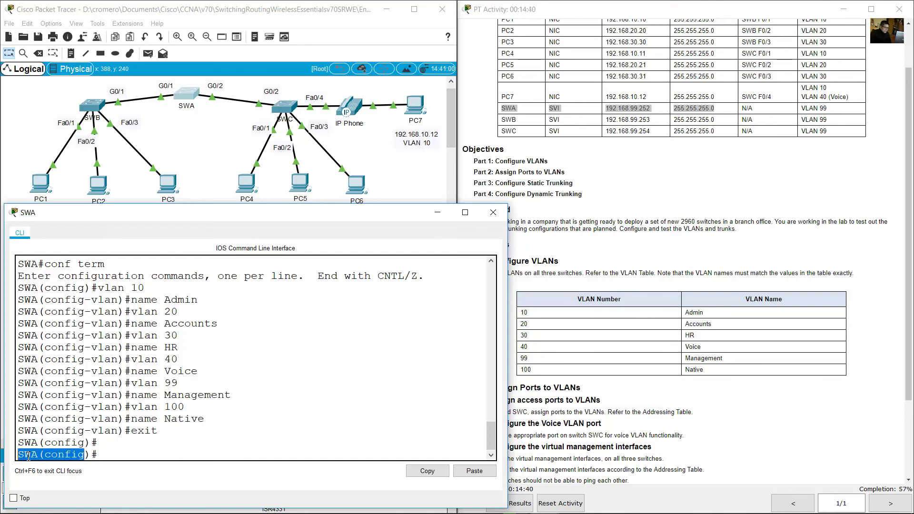
pyautogui.click(105, 458)
pyautogui.write('int')
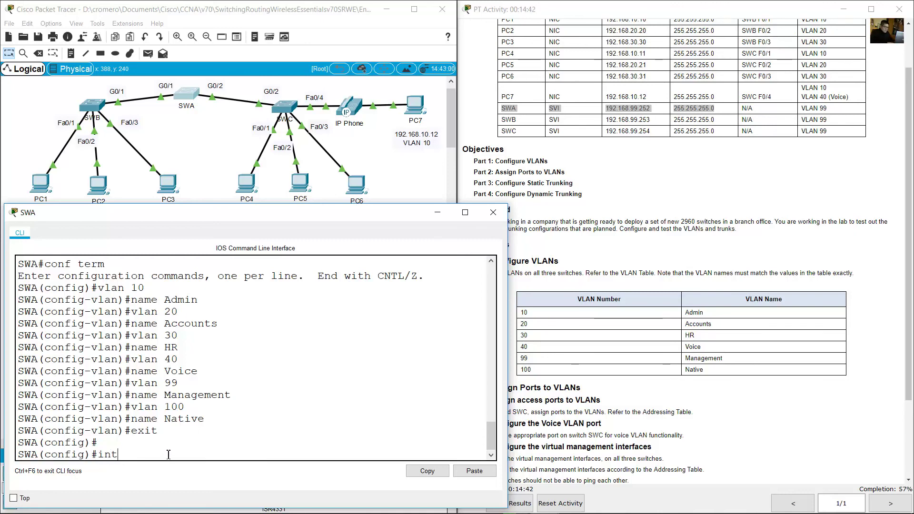
pyautogui.write(' vlan')
# Check the VLAN Table's Management entry and SWA's SVI row for the management VLAN number.
pyautogui.click(797, 202)
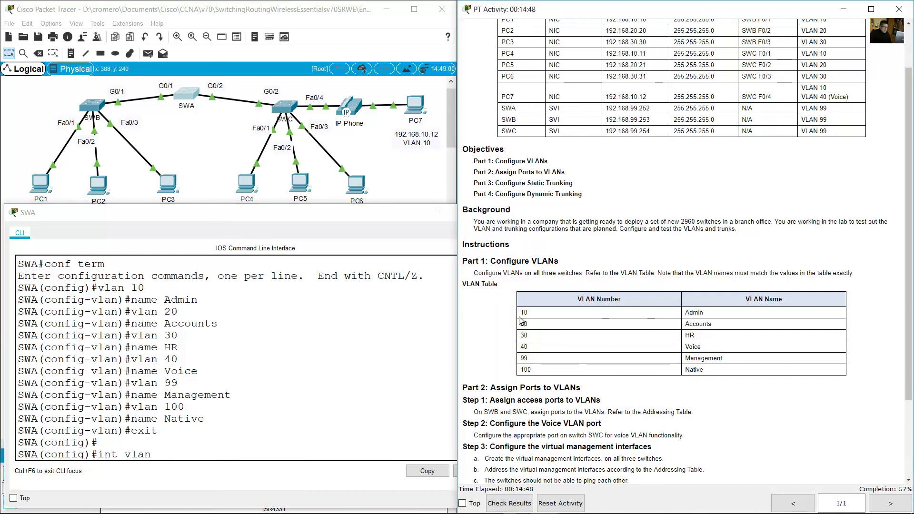
pyautogui.moveTo(580, 324); pyautogui.dragTo(730, 374)
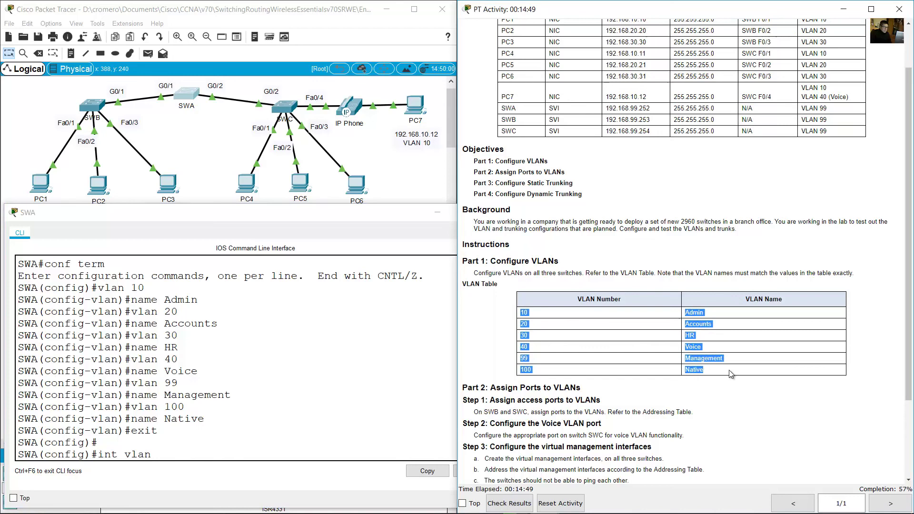
pyautogui.click(548, 360)
pyautogui.moveTo(520, 360); pyautogui.dragTo(703, 358)
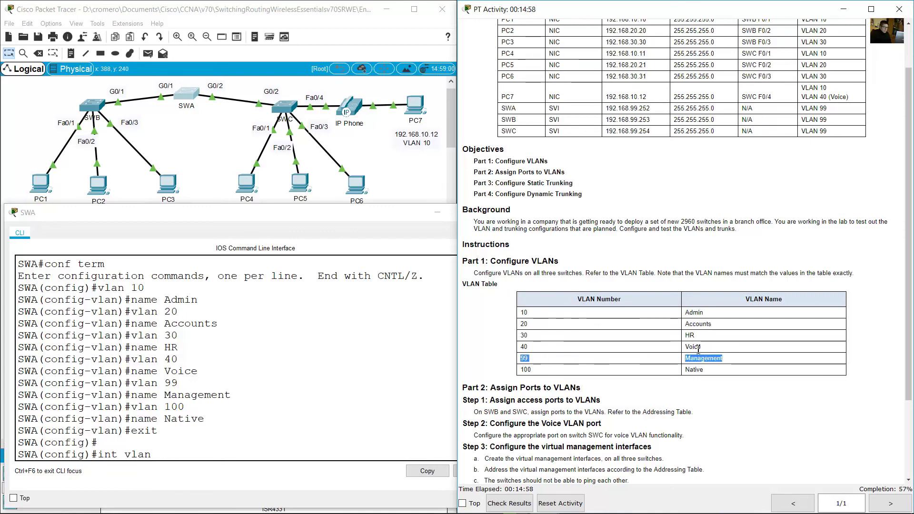
pyautogui.click(524, 110)
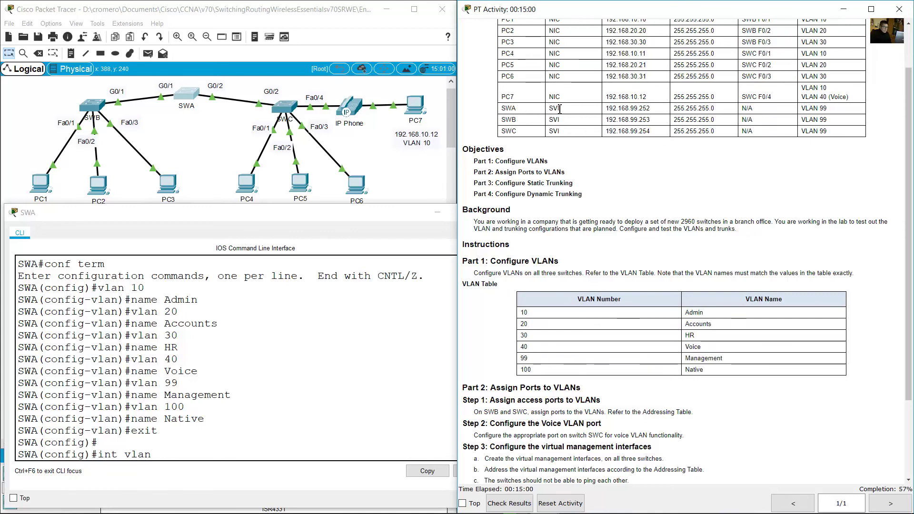
pyautogui.doubleClick(560, 110)
pyautogui.moveTo(806, 109); pyautogui.dragTo(828, 110)
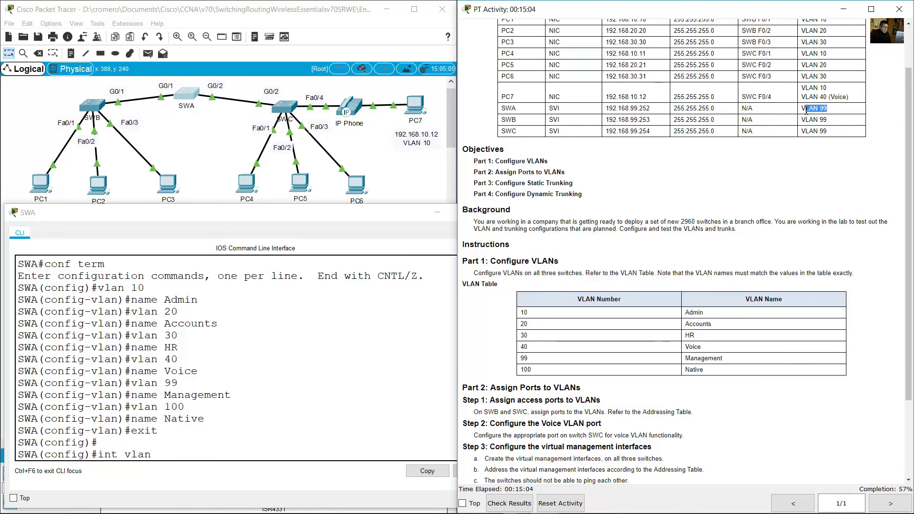
# Complete the command on SWA as int vlan 99 to create the management interface.
pyautogui.moveTo(105, 456); pyautogui.dragTo(174, 456)
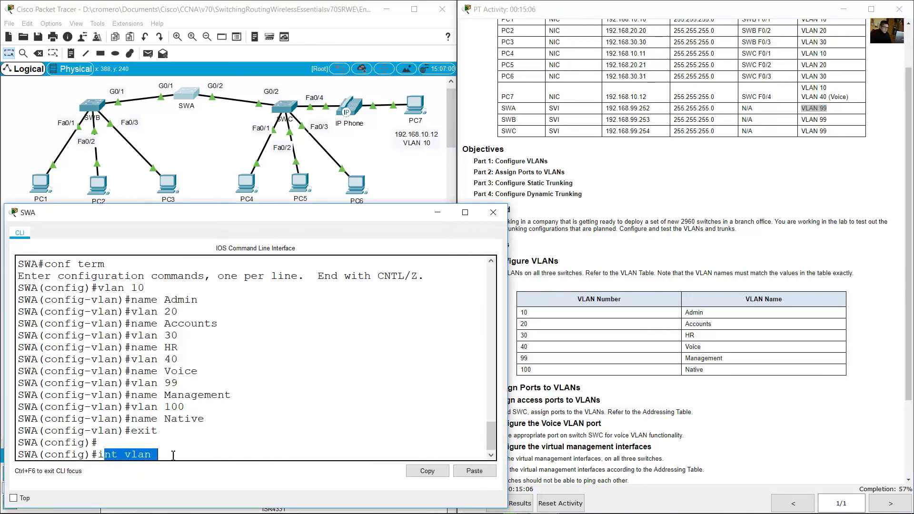
pyautogui.write('99')
pyautogui.press('Return')
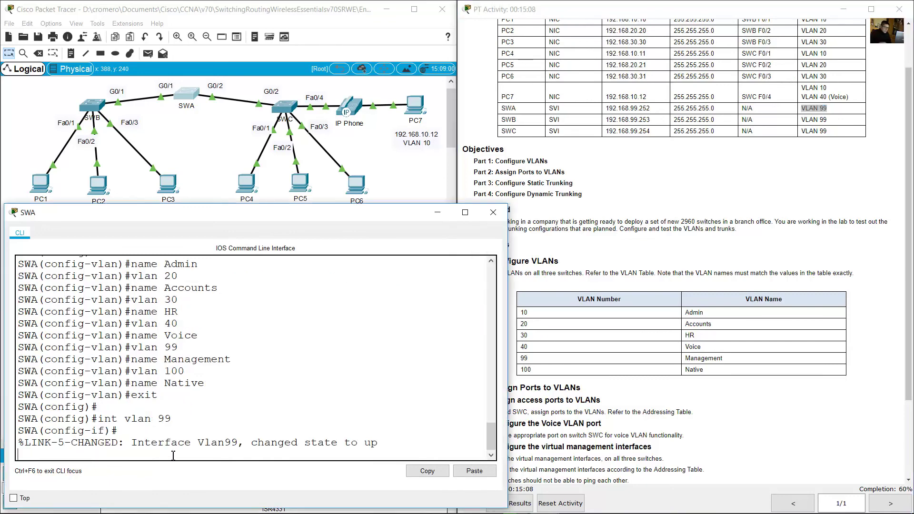
pyautogui.press('Return')
# Assign SWA's VLAN 99 interface the Addressing Table values with ip address 192.168.99.252 255.255.255.0.
pyautogui.click(620, 108)
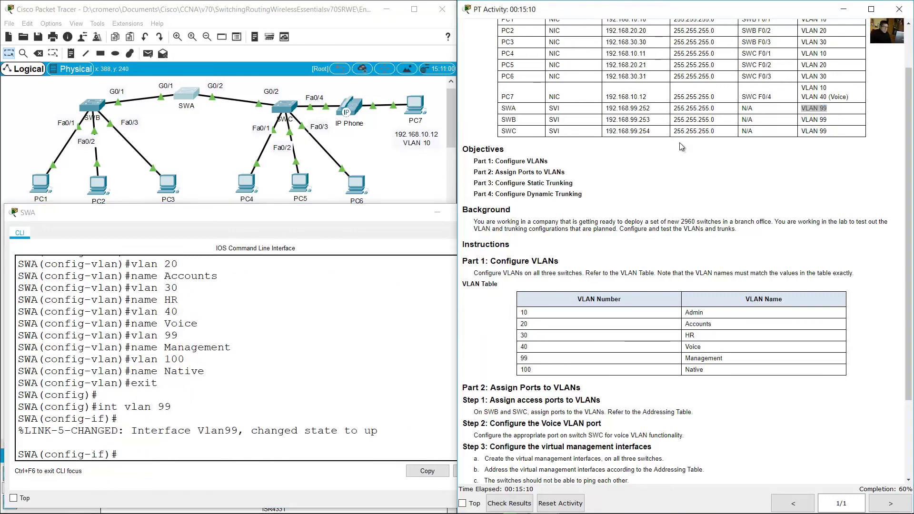
pyautogui.moveTo(609, 109); pyautogui.dragTo(726, 116)
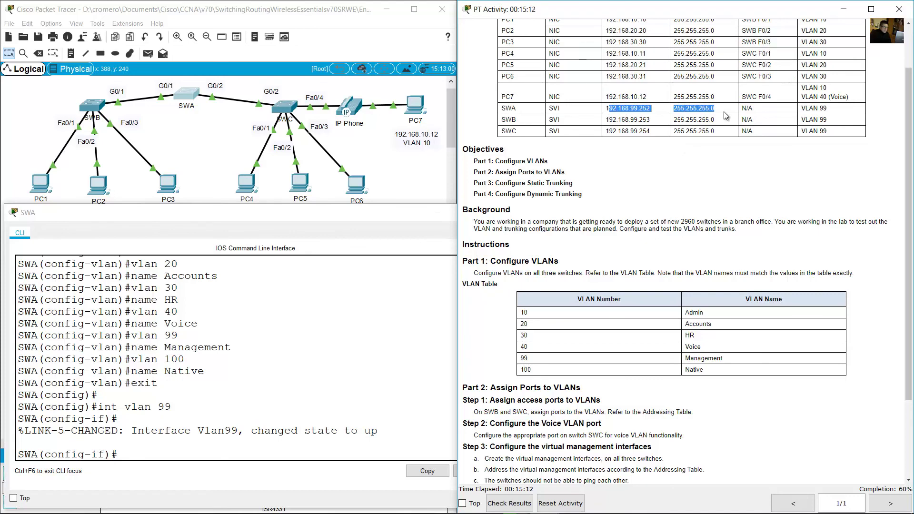
pyautogui.moveTo(507, 108); pyautogui.dragTo(516, 109)
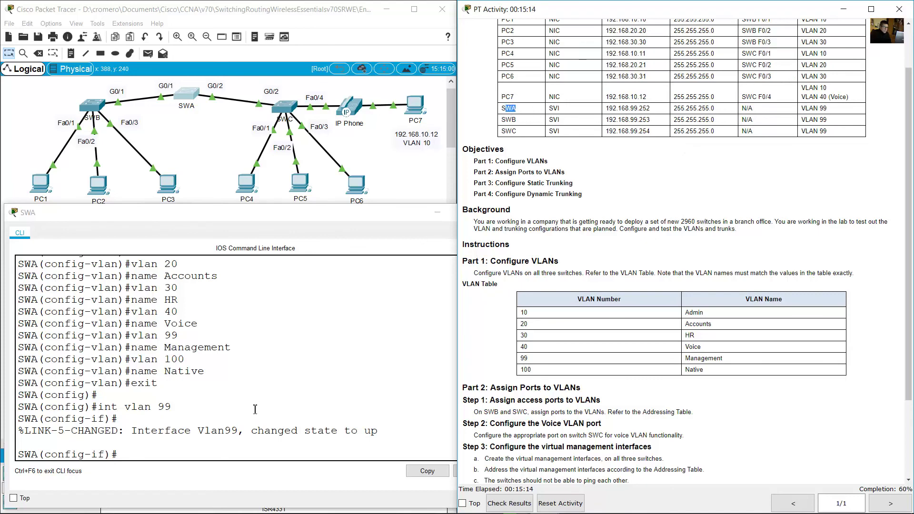
pyautogui.click(239, 456)
pyautogui.write('ip a')
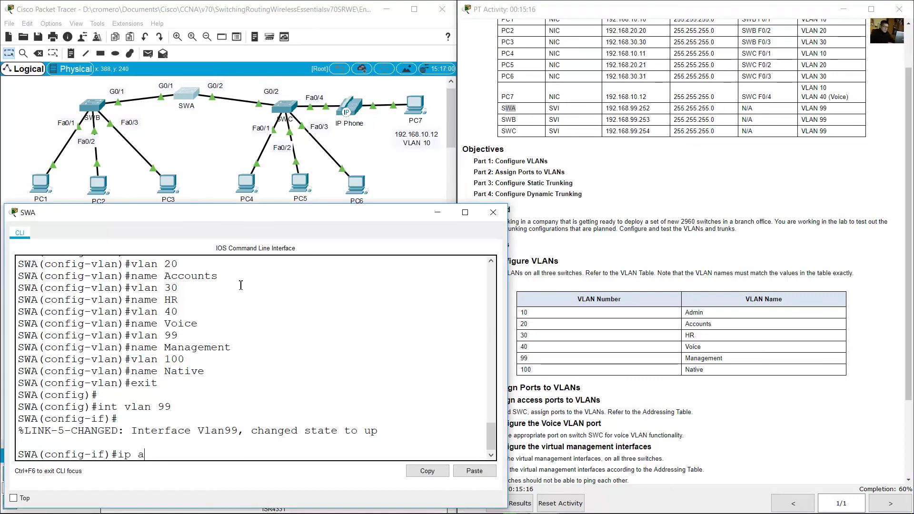
pyautogui.write('ddress 192.168.99.')
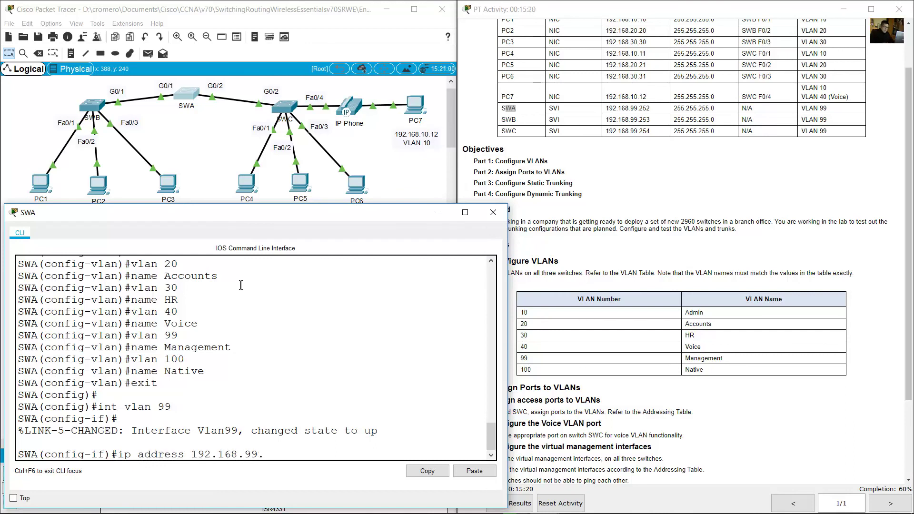
pyautogui.write('252 255.255.255.')
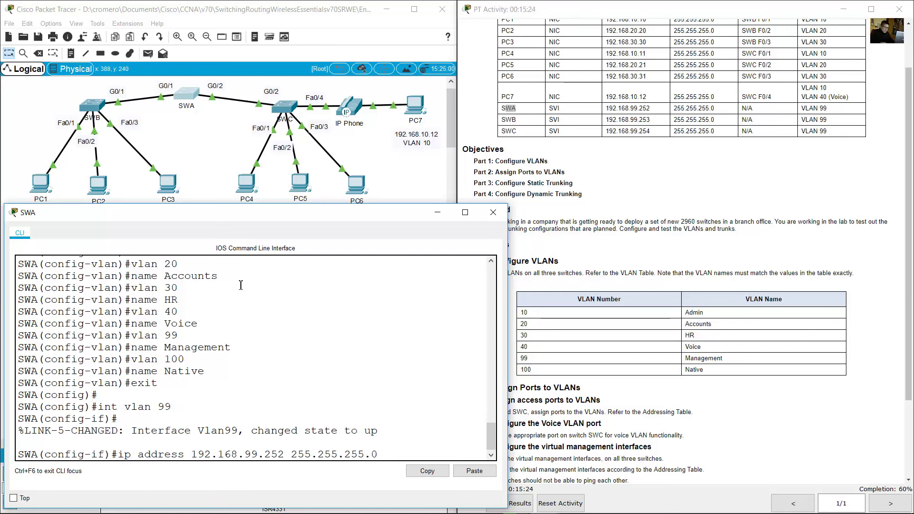
pyautogui.write('0')
pyautogui.press('Return')
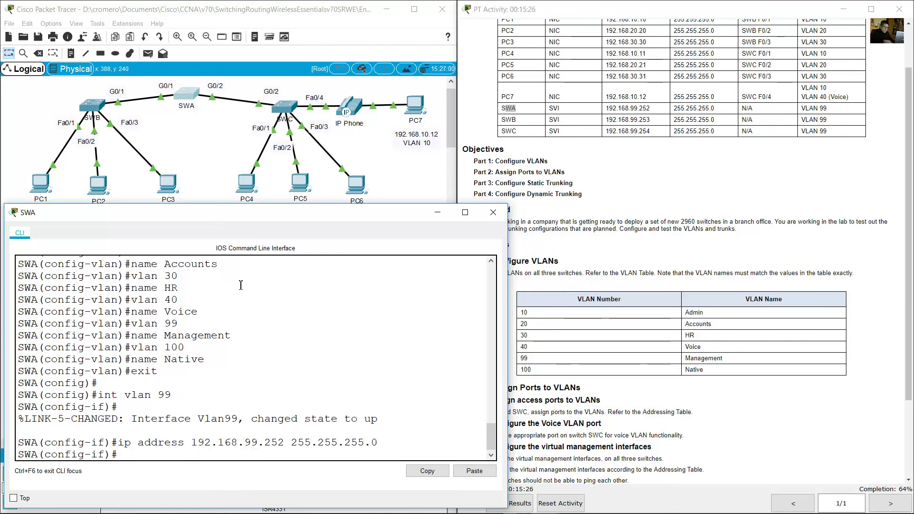
# Enable SWA's VLAN 99 interface with no shutdown and exit to global configuration mode.
pyautogui.write('no shutdown')
pyautogui.press('Return')
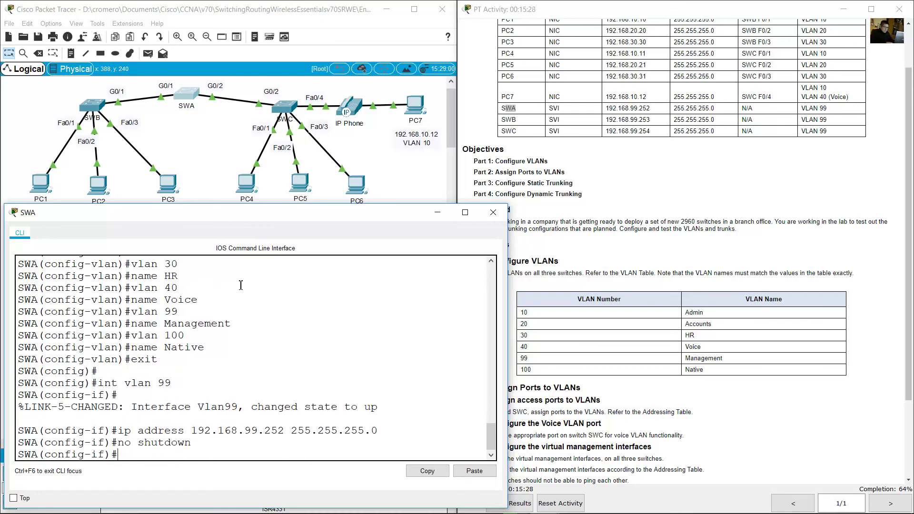
pyautogui.write('exit')
pyautogui.press('Return')
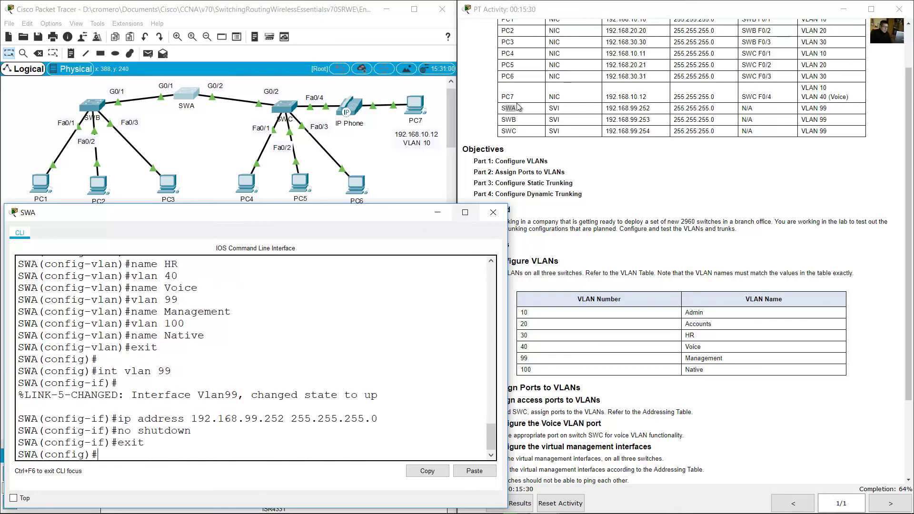
# Look up SWB's SVI row in the Addressing Table and create the interface with int vlan 99 in SWB's CLI.
pyautogui.moveTo(502, 120); pyautogui.dragTo(813, 120)
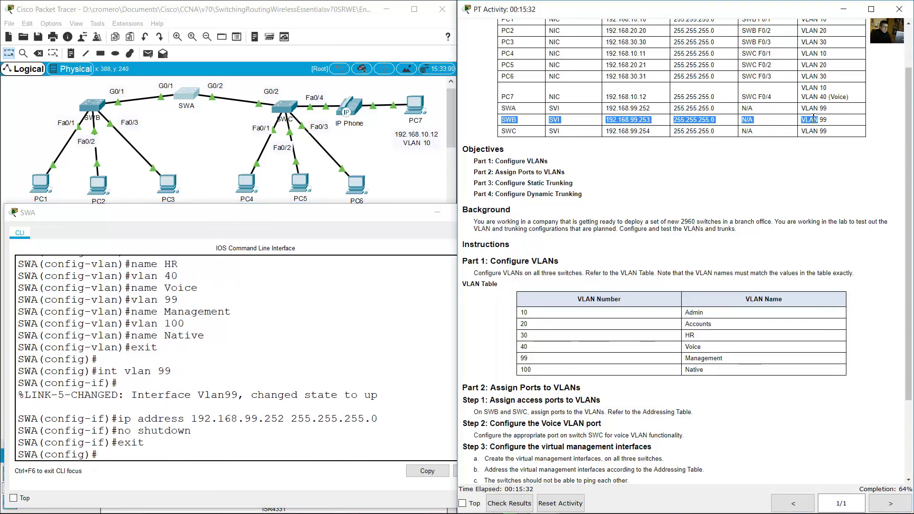
pyautogui.click(57, 99)
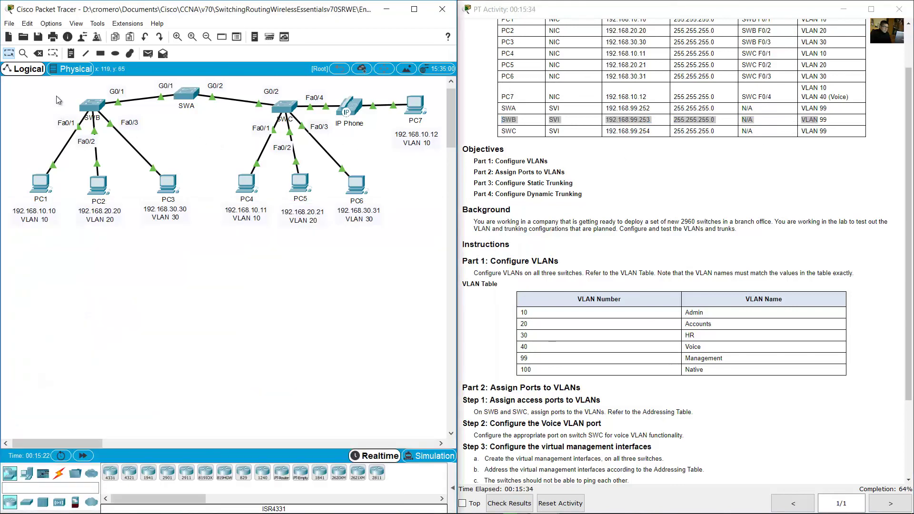
pyautogui.click(100, 110)
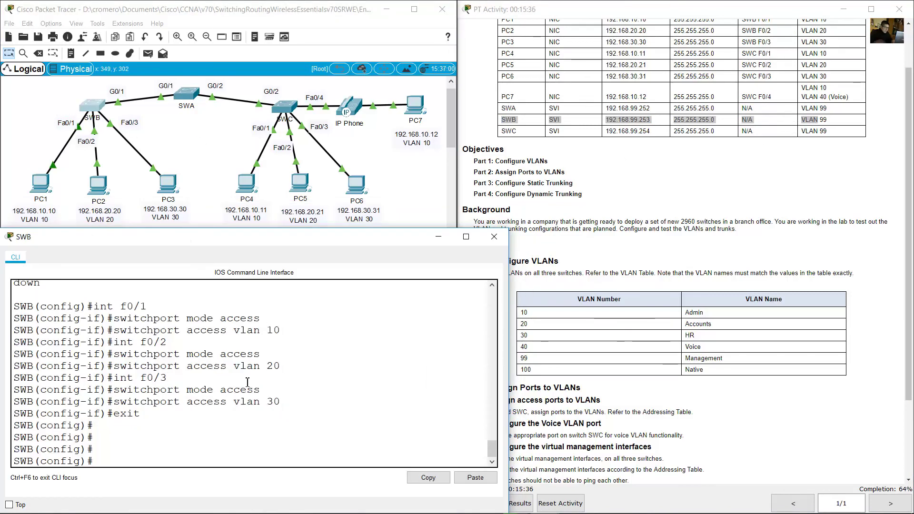
pyautogui.write('int vlan 9')
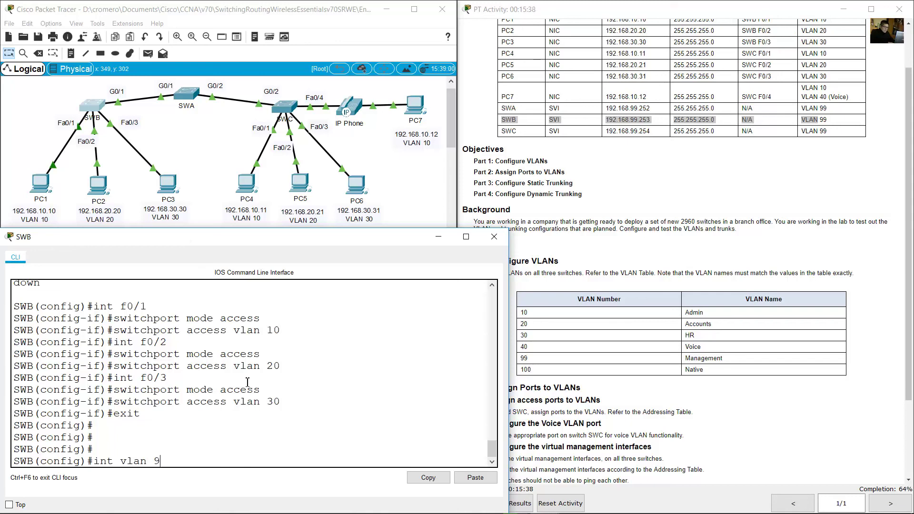
pyautogui.write('9')
pyautogui.press('Return')
# Assign SWB's VLAN 99 interface its management address with ip address 192.168.99.253 255.255.255.0.
pyautogui.write('ip add')
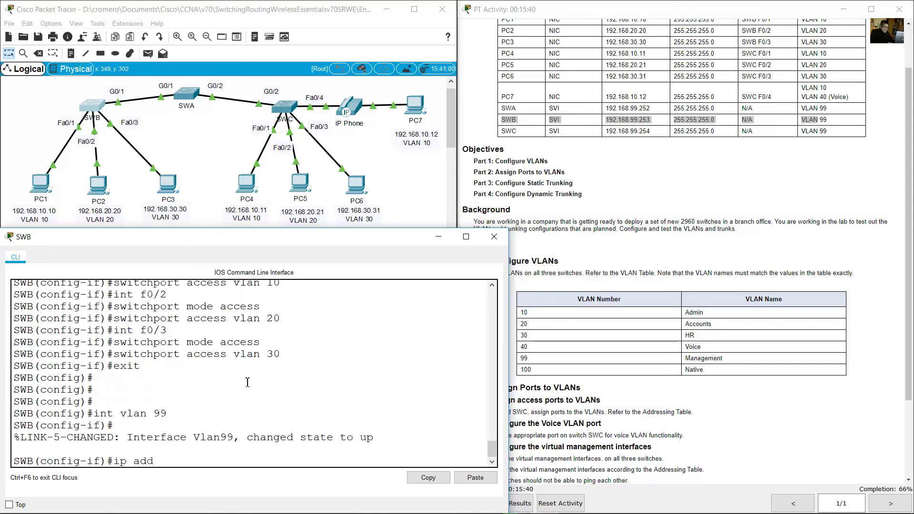
pyautogui.write('ress 192.168.99.25')
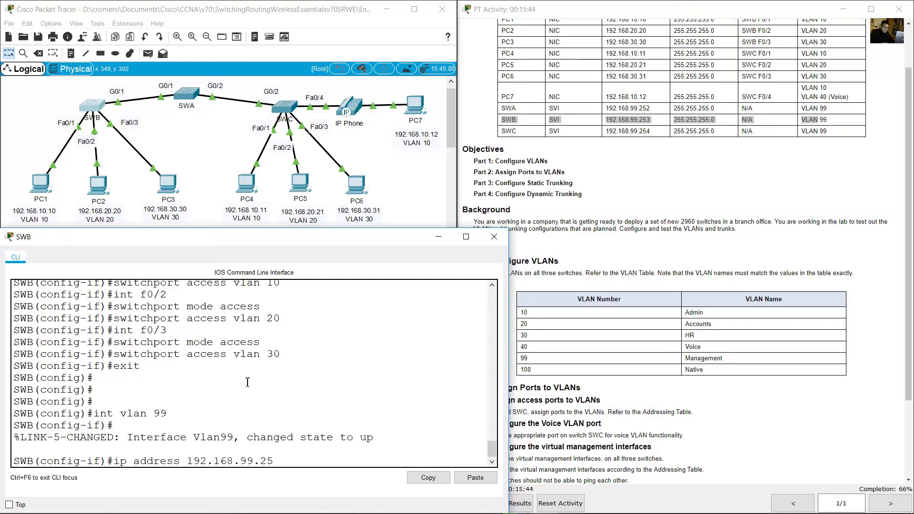
pyautogui.write('3 255.255.255.0')
pyautogui.press('Return')
# Enable SWB's VLAN 99 interface with no shutdown and exit to global configuration mode.
pyautogui.write('no shutdown')
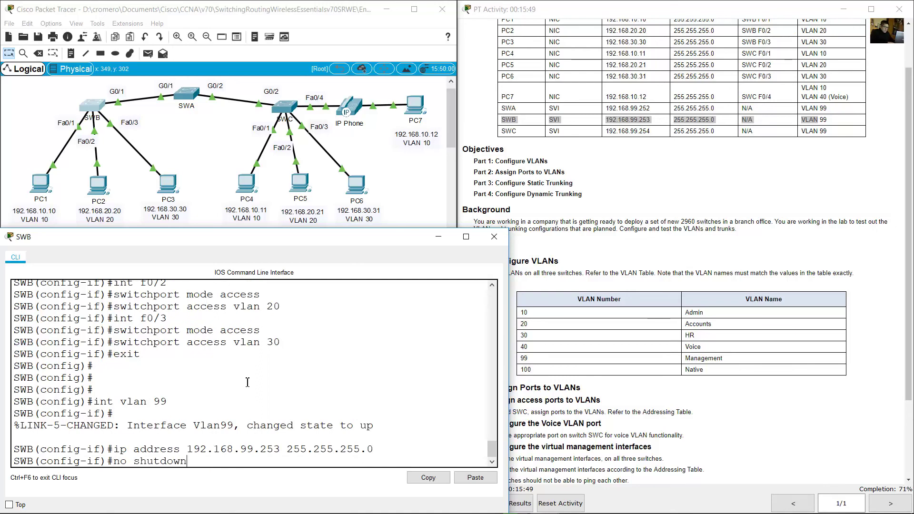
pyautogui.press('Return')
pyautogui.write('ex')
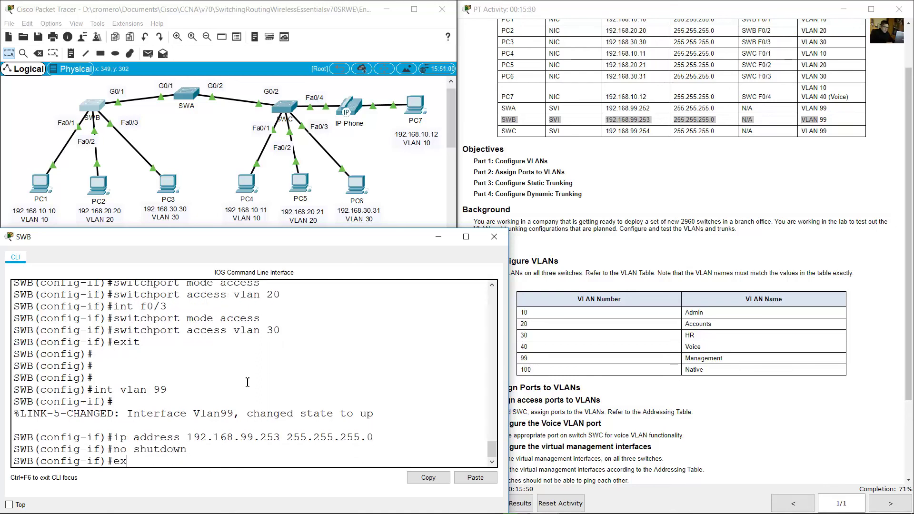
pyautogui.write('it')
pyautogui.press('Return')
# Check SWC's SVI row in the Addressing Table and create the interface with int vlan 99 in SWC's CLI.
pyautogui.click(558, 191)
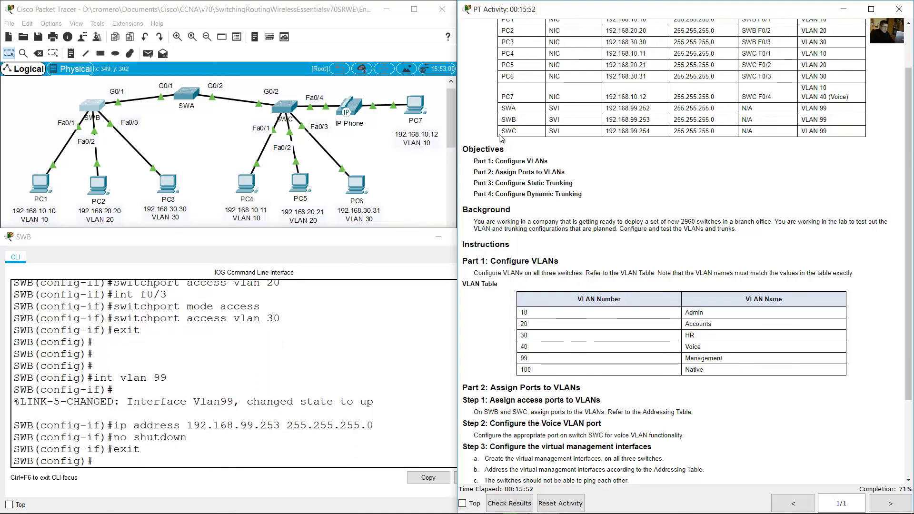
pyautogui.moveTo(830, 120); pyautogui.dragTo(741, 120)
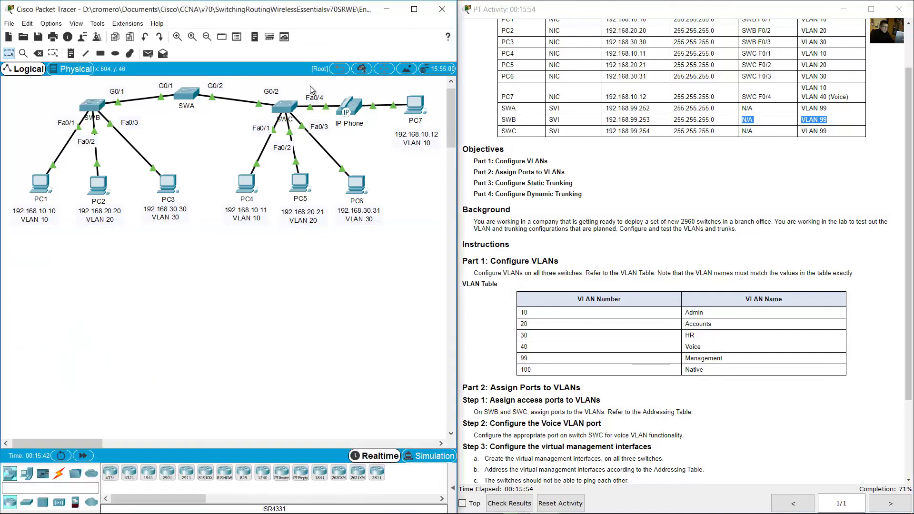
pyautogui.doubleClick(285, 106)
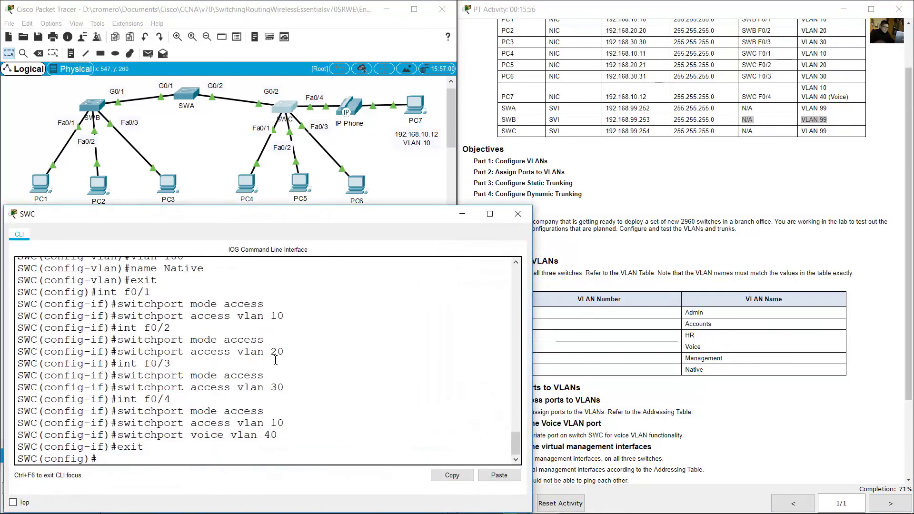
pyautogui.write('int vlan 99')
pyautogui.press('Return')
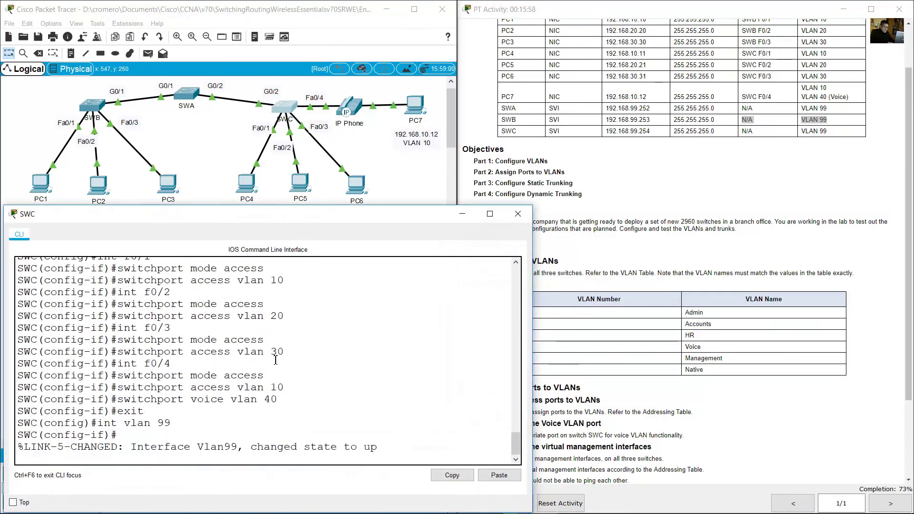
pyautogui.press('Return')
# Assign SWC's VLAN 99 interface the address with ip address 192.168.99.254 255.255.255.0, correcting the mistyped second octet to 168.
pyautogui.write('ip address')
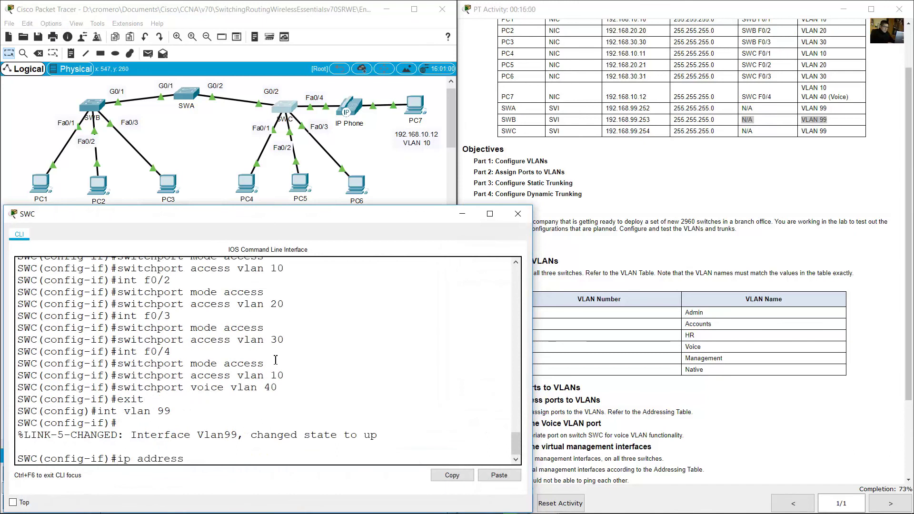
pyautogui.write(' 192.1168.99.254 255')
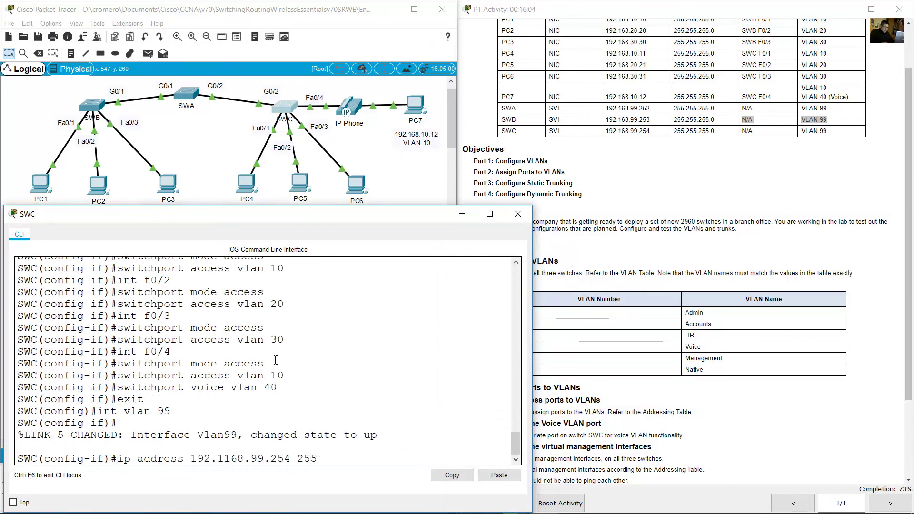
pyautogui.write('.255.255.0')
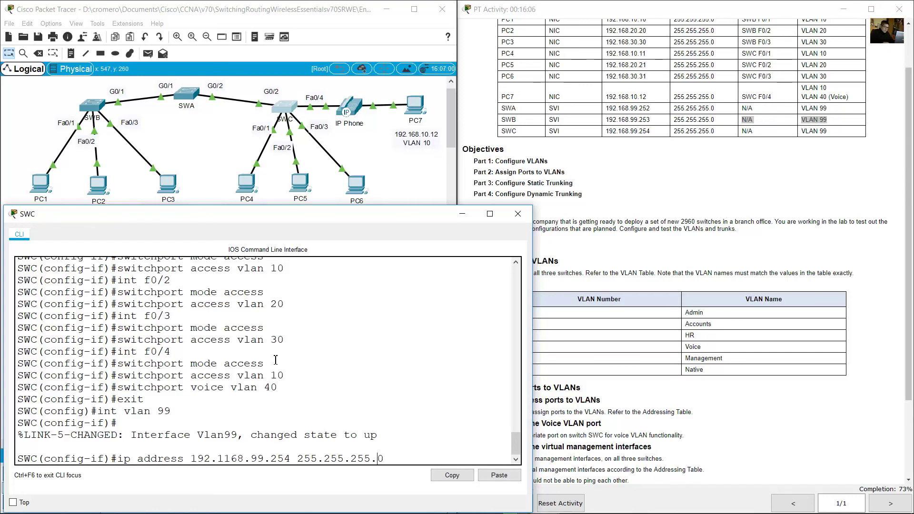
pyautogui.press('Left')
pyautogui.press('Left')
pyautogui.press('Left')
pyautogui.press('Left')
pyautogui.press('Left')
pyautogui.press('Left')
pyautogui.press('Left')
pyautogui.press('Left')
pyautogui.press('Left')
pyautogui.press('Left')
pyautogui.press('Left')
pyautogui.press('Left')
pyautogui.press('Left')
pyautogui.press('Left')
pyautogui.press('Left')
pyautogui.press('Left')
pyautogui.press('Left')
pyautogui.press('Left')
pyautogui.press('Left')
pyautogui.press('Left')
pyautogui.press('BackSpace')
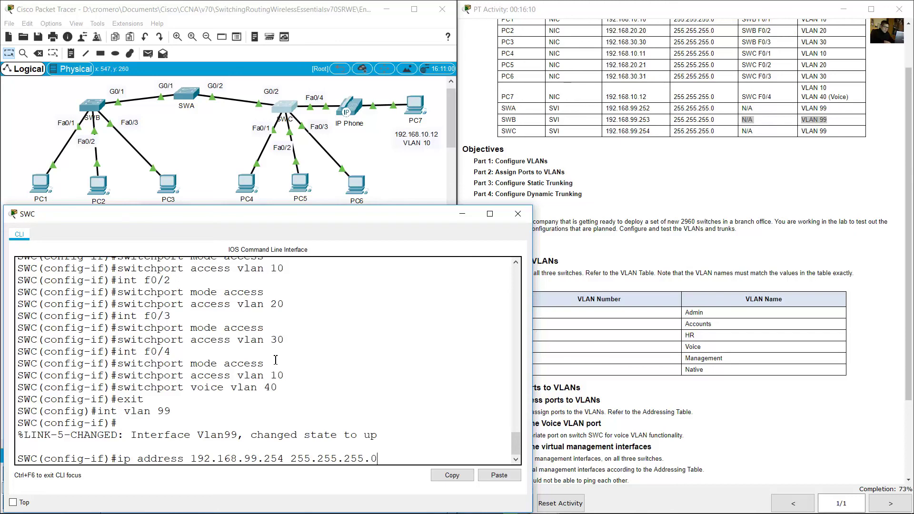
pyautogui.press('Return')
# Enable SWC's VLAN 99 interface with no shutdown and exit to global configuration mode.
pyautogui.write('no shutdow')
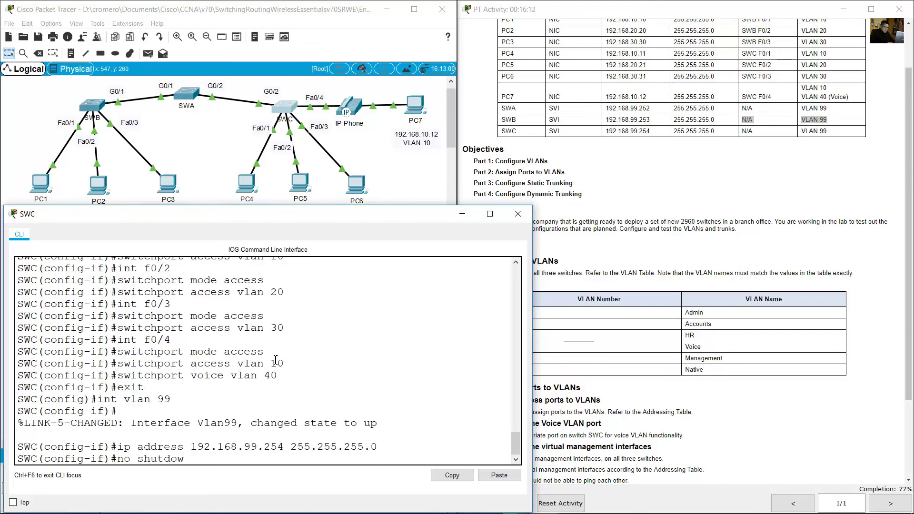
pyautogui.write('n')
pyautogui.press('Return')
pyautogui.write('exit')
pyautogui.press('Return')
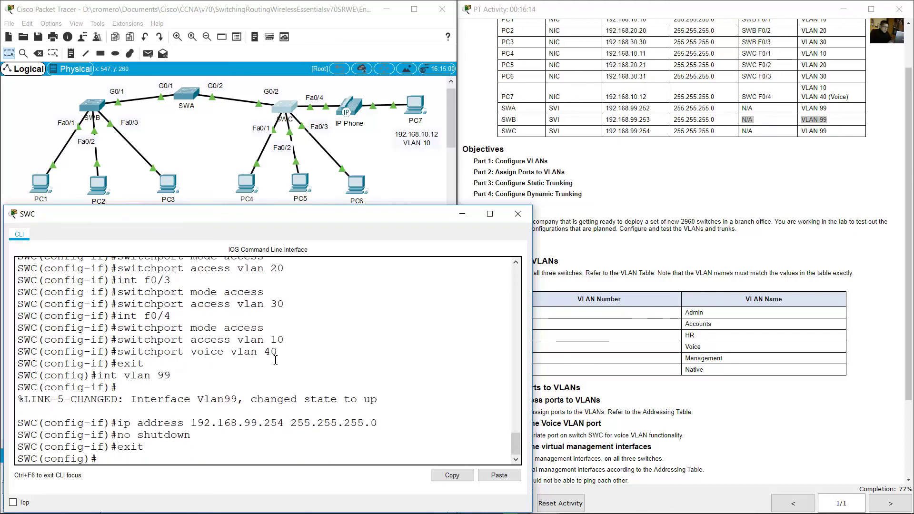
# Review Part 2 Step 3's item c about pings between switches and the inter-switch links in the topology.
pyautogui.click(739, 199)
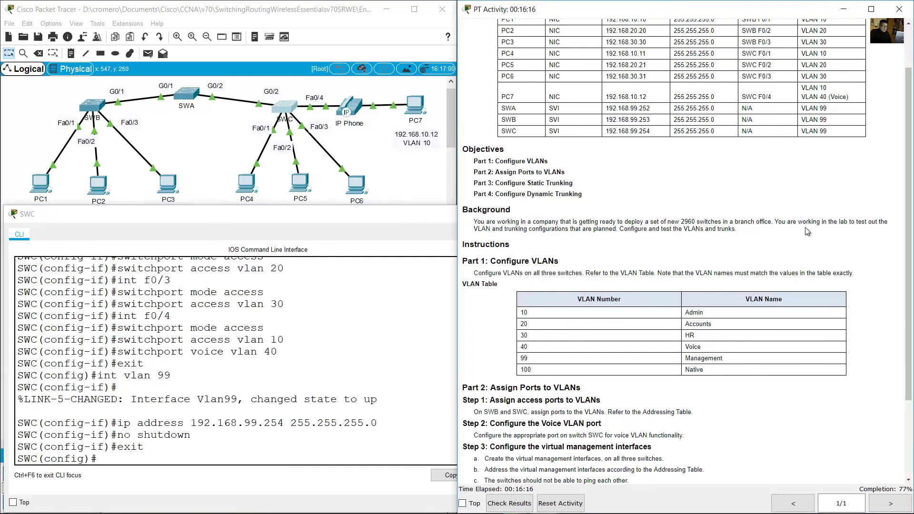
pyautogui.scroll(-3, 807, 232)
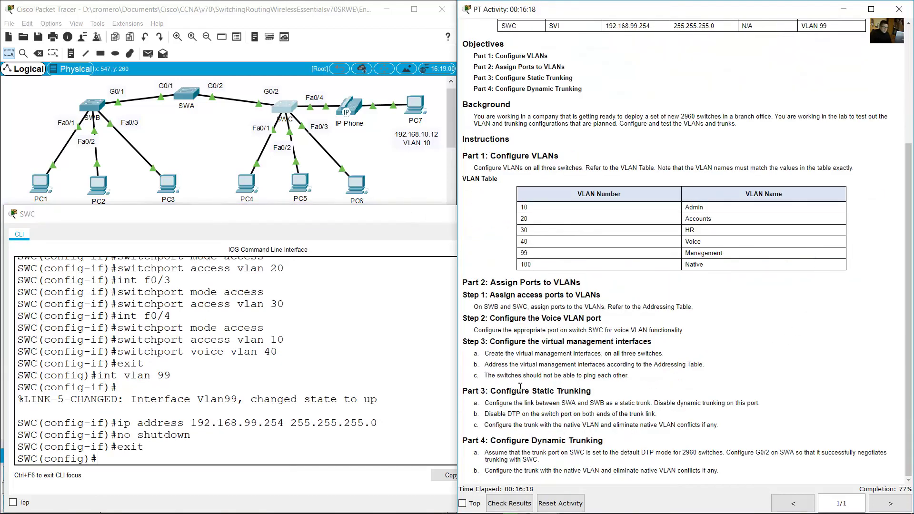
pyautogui.moveTo(487, 375); pyautogui.dragTo(627, 375)
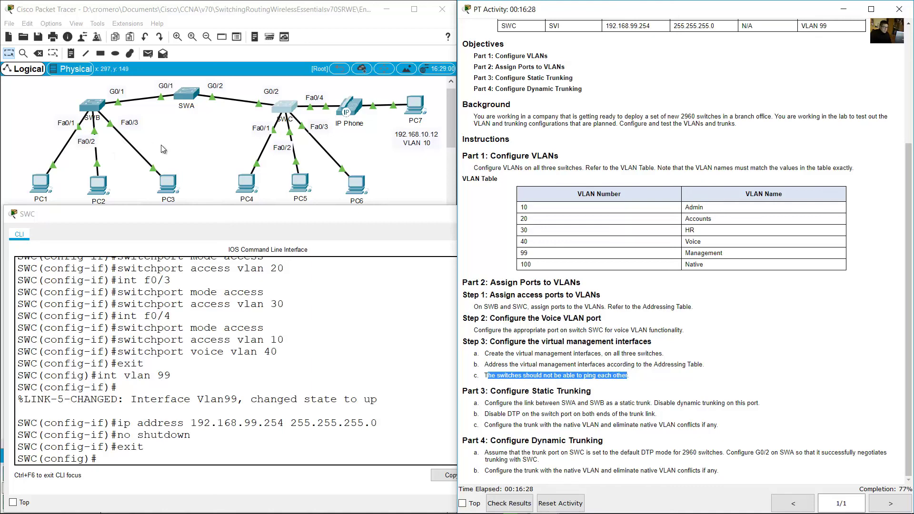
pyautogui.click(211, 141)
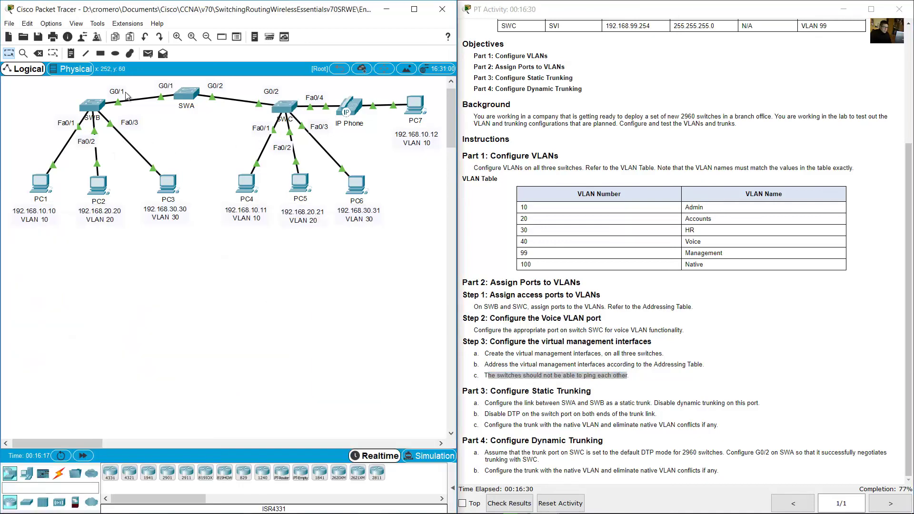
pyautogui.moveTo(97, 85); pyautogui.dragTo(261, 114)
# Open SWA's CLI and exit global configuration mode to the privileged EXEC prompt.
pyautogui.click(189, 96)
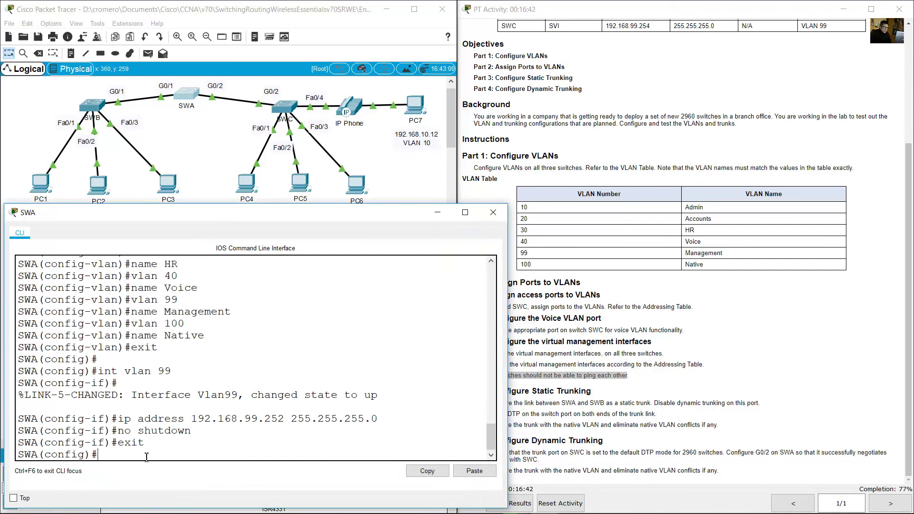
pyautogui.write('exit')
pyautogui.press('Return')
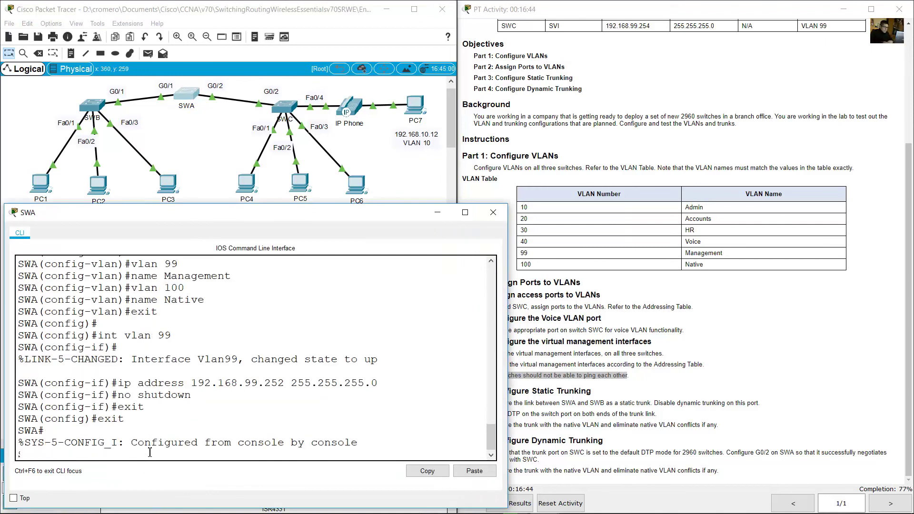
# Look up SWB's management address in the Addressing Table and ping 192.168.99.253 from SWA.
pyautogui.write('ping')
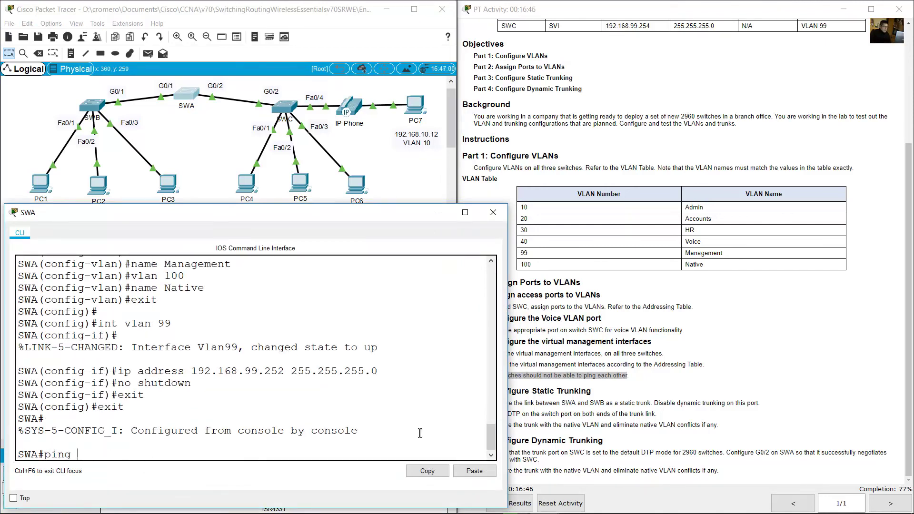
pyautogui.click(500, 162)
pyautogui.scroll(5, 500, 162)
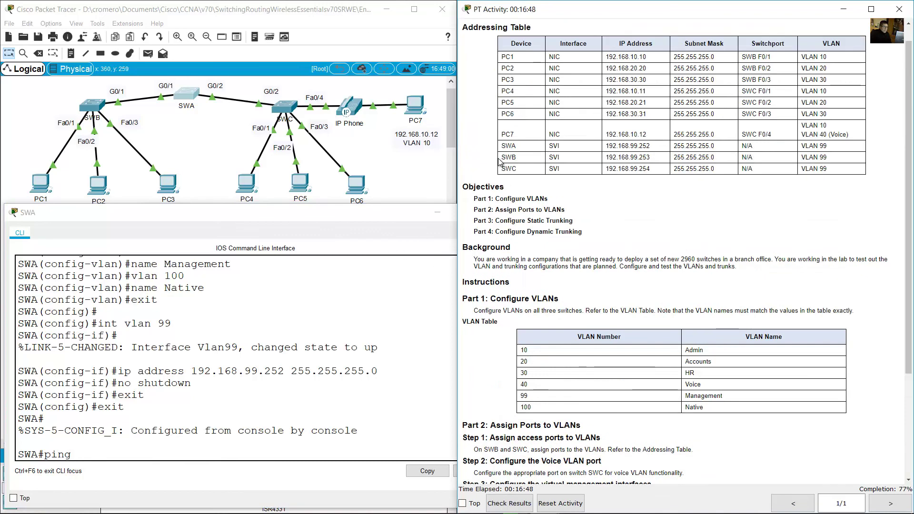
pyautogui.moveTo(609, 158); pyautogui.dragTo(651, 160)
pyautogui.click(159, 130)
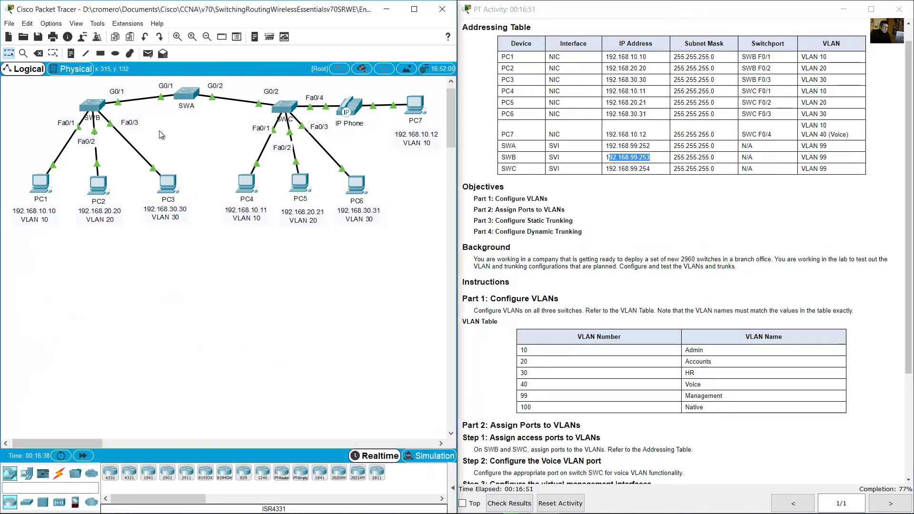
pyautogui.click(193, 101)
pyautogui.write('192.1')
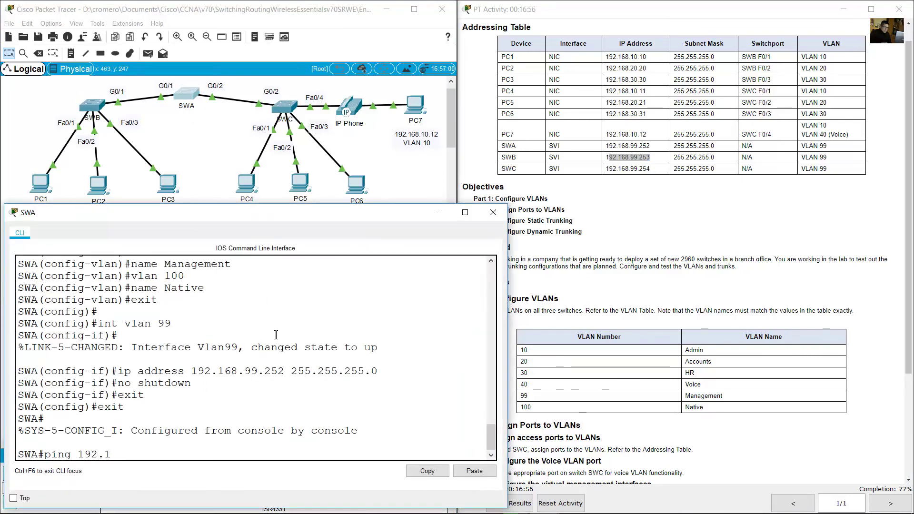
pyautogui.write('68.99.253')
pyautogui.press('Return')
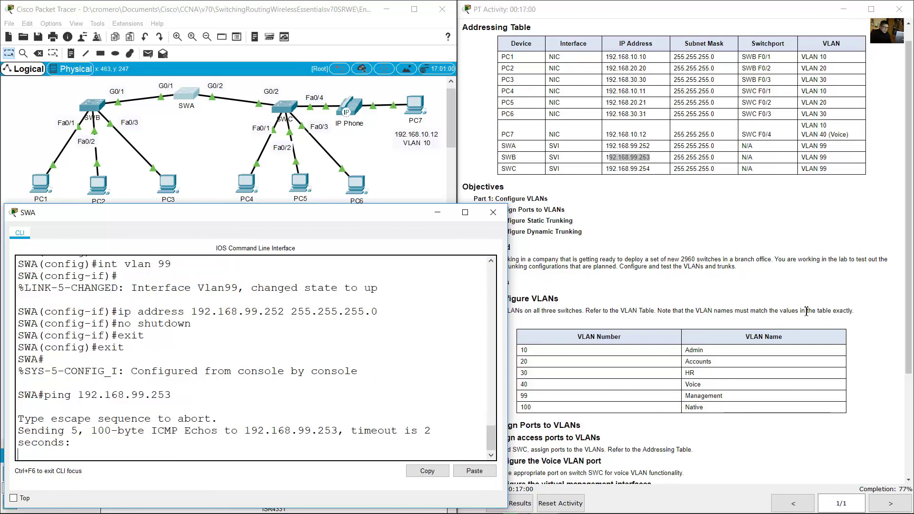
# Read Part 3's item a on static trunking and examine the SWA–SWB link and its ports in the topology.
pyautogui.click(738, 292)
pyautogui.scroll(-3, 740, 296)
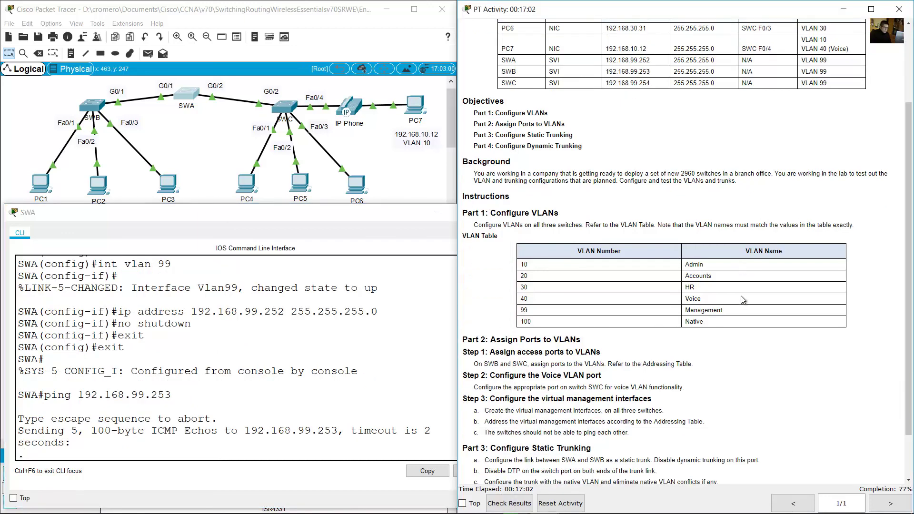
pyautogui.scroll(-2, 743, 300)
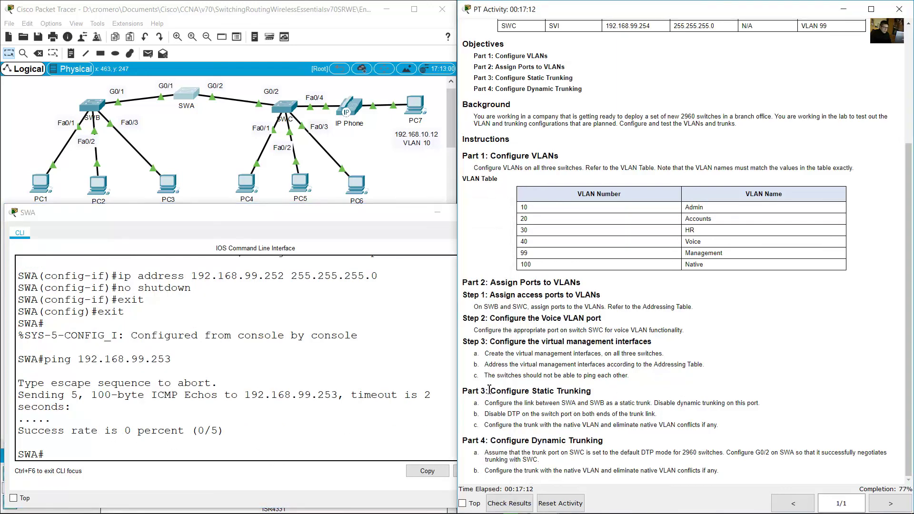
pyautogui.moveTo(489, 389); pyautogui.dragTo(592, 391)
pyautogui.click(645, 403)
pyautogui.moveTo(486, 404); pyautogui.dragTo(756, 403)
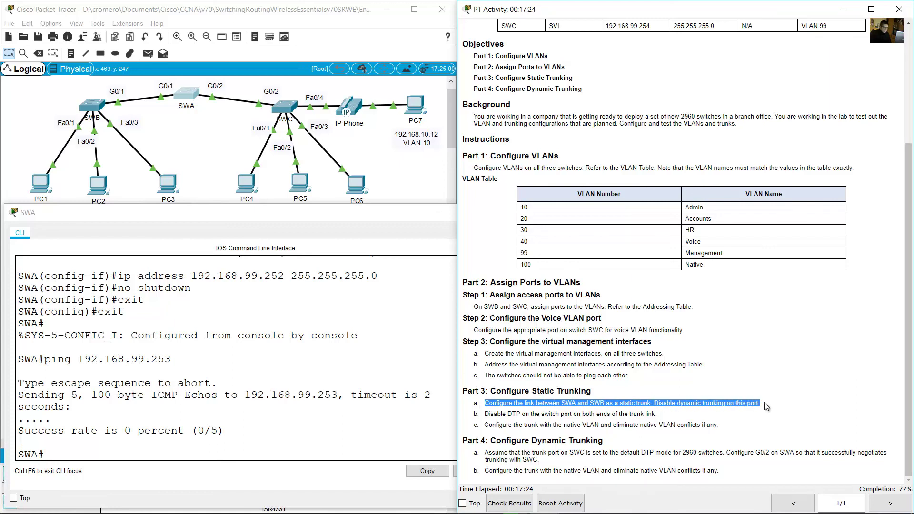
pyautogui.click(178, 123)
pyautogui.moveTo(174, 134); pyautogui.dragTo(100, 92)
pyautogui.click(153, 129)
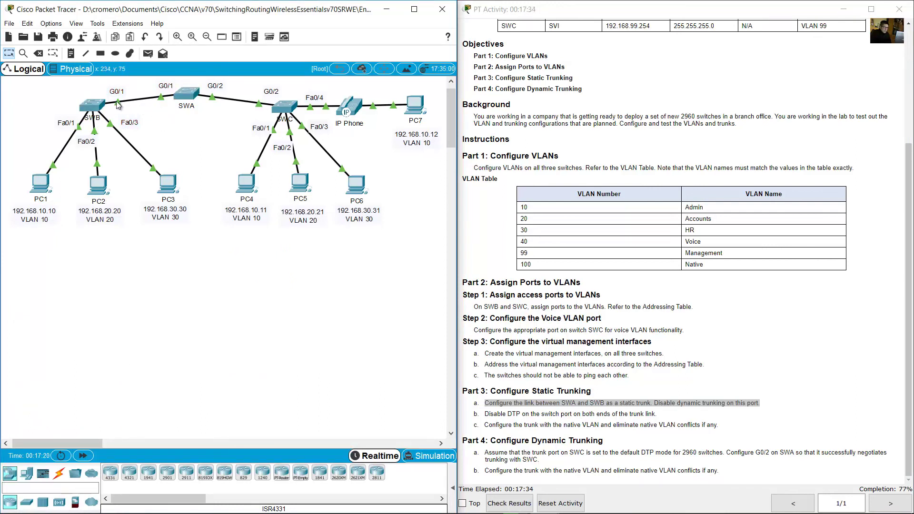
# Open SWB's CLI, enter interface G0/1 and set it to static trunking with switchport mode trunk.
pyautogui.moveTo(57, 91); pyautogui.dragTo(108, 112)
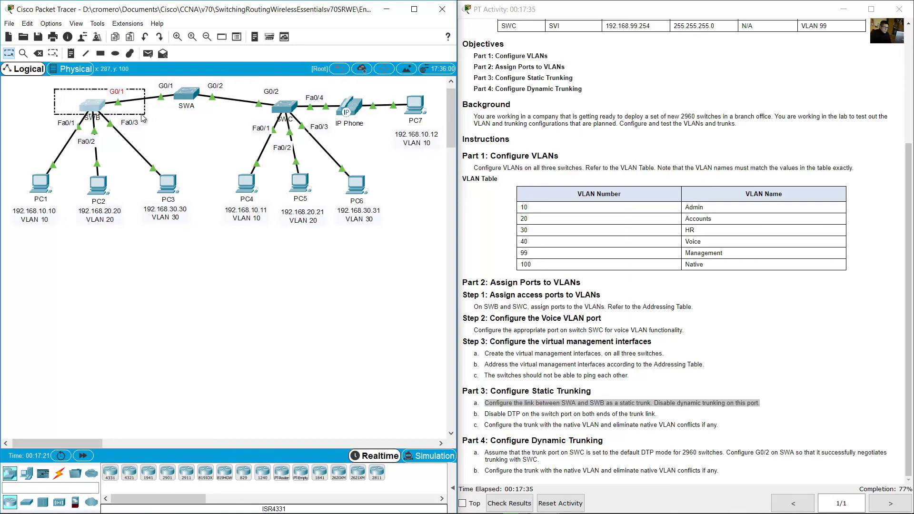
pyautogui.click(93, 105)
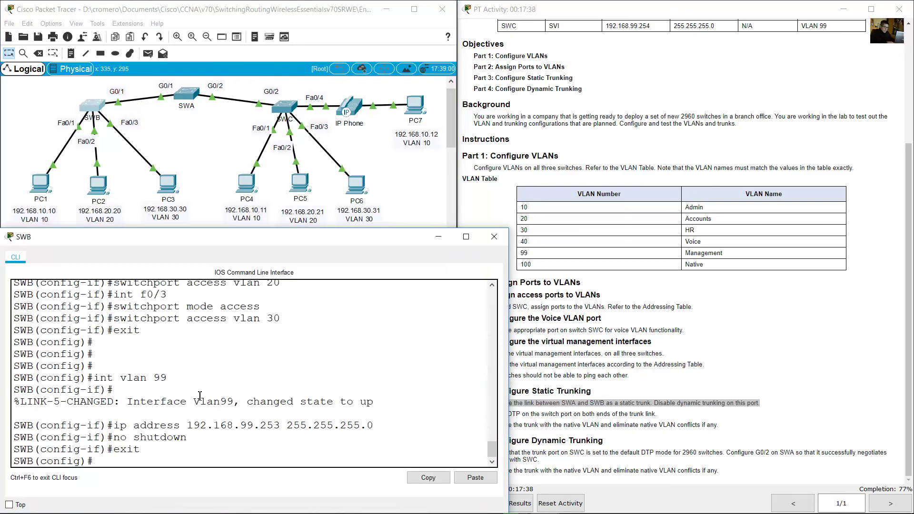
pyautogui.press('Return')
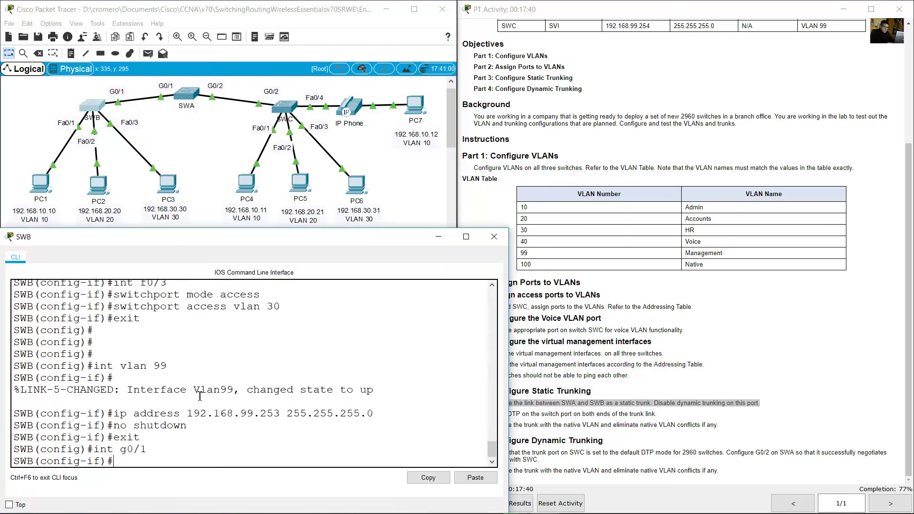
pyautogui.write('switcport mode trunk')
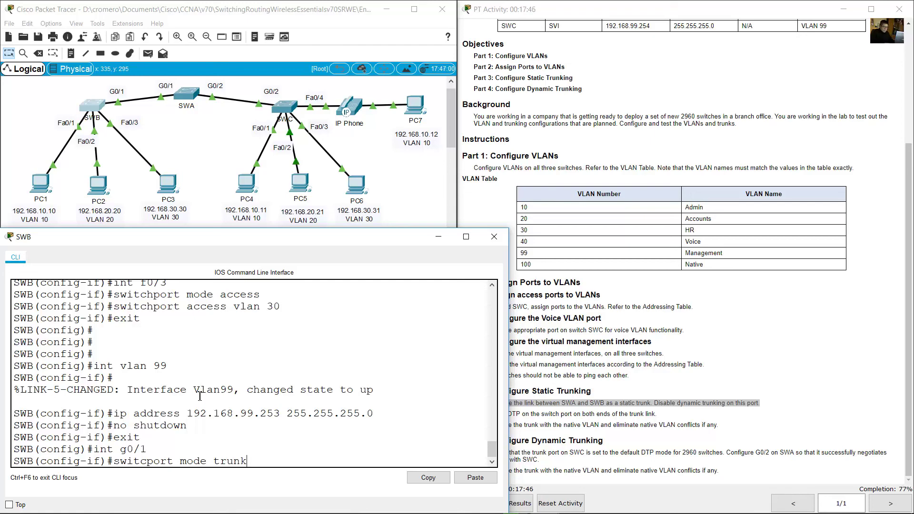
pyautogui.press('Return')
pyautogui.press('Up')
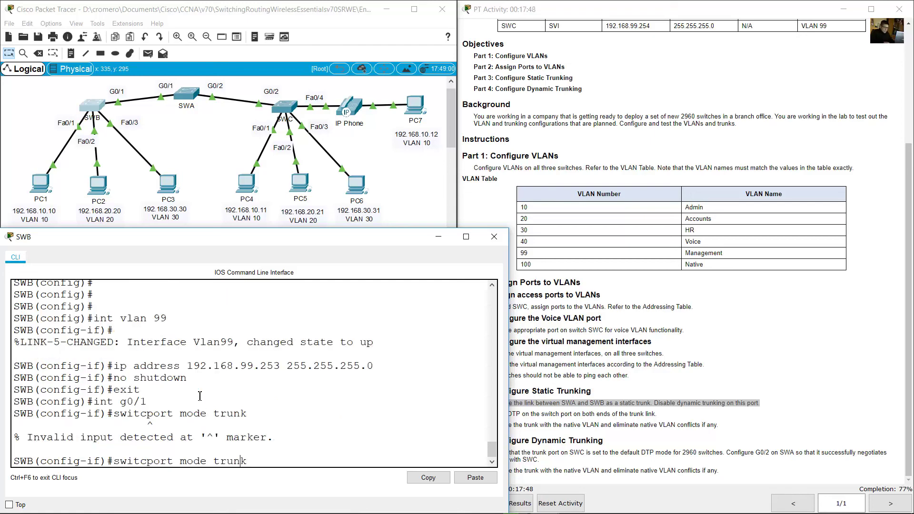
pyautogui.write('h')
pyautogui.press('Return')
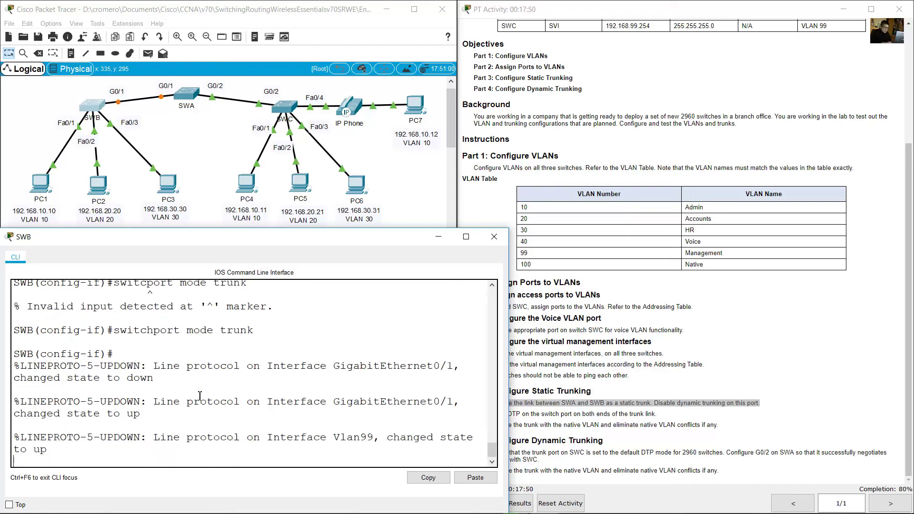
pyautogui.scroll(2, 200, 397)
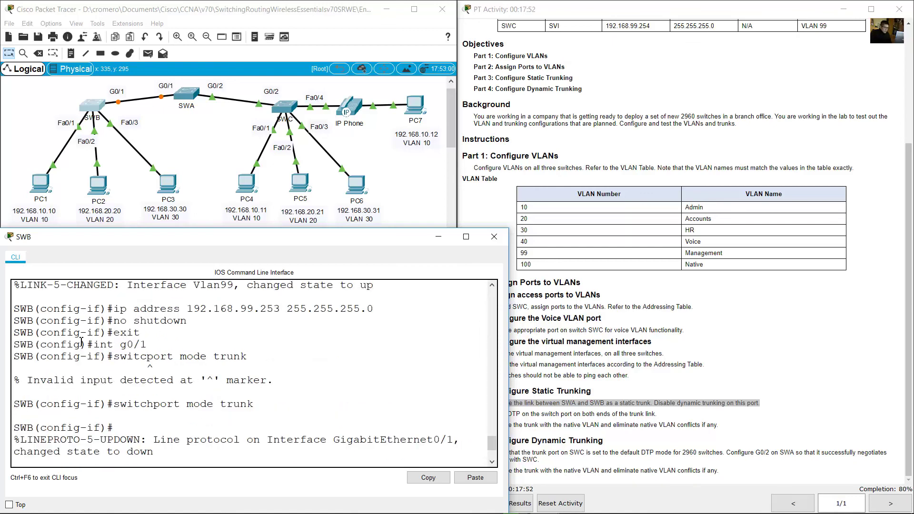
pyautogui.moveTo(107, 344); pyautogui.dragTo(147, 345)
pyautogui.moveTo(116, 405); pyautogui.dragTo(259, 406)
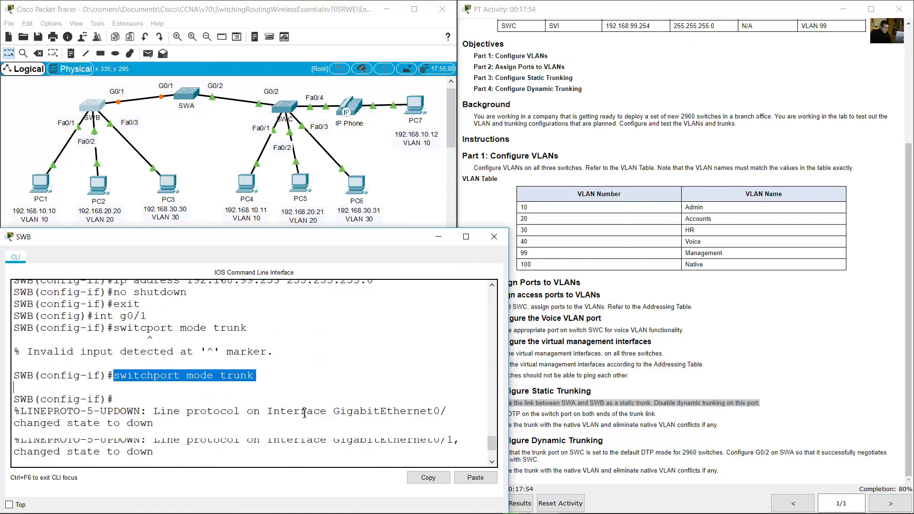
pyautogui.click(394, 430)
# Read Part 3 item a's dynamic trunking requirement and disable DTP on SWB's G0/1 with switchport nonegotiate.
pyautogui.click(682, 317)
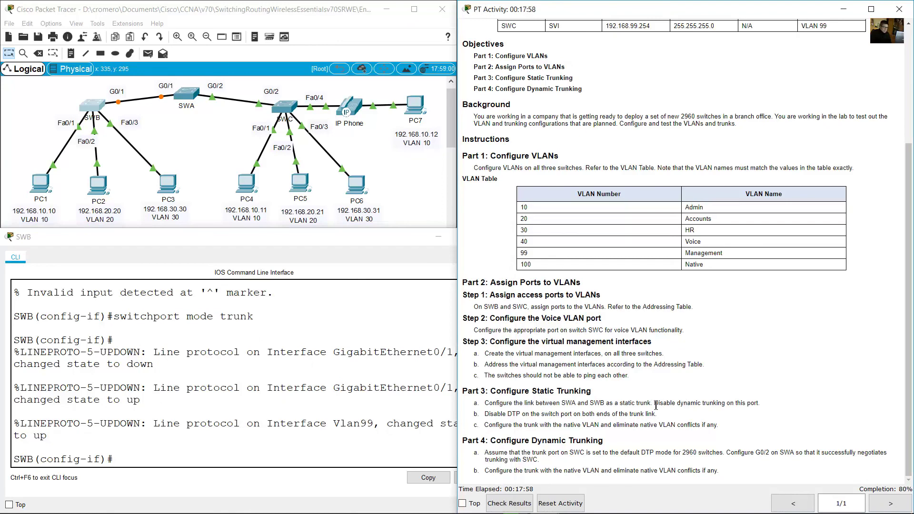
pyautogui.moveTo(656, 405); pyautogui.dragTo(728, 416)
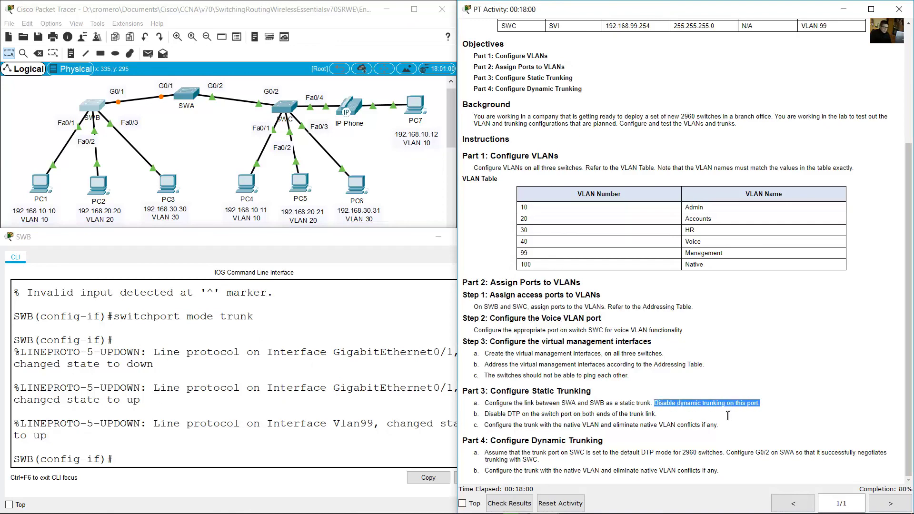
pyautogui.click(355, 255)
pyautogui.press('Up')
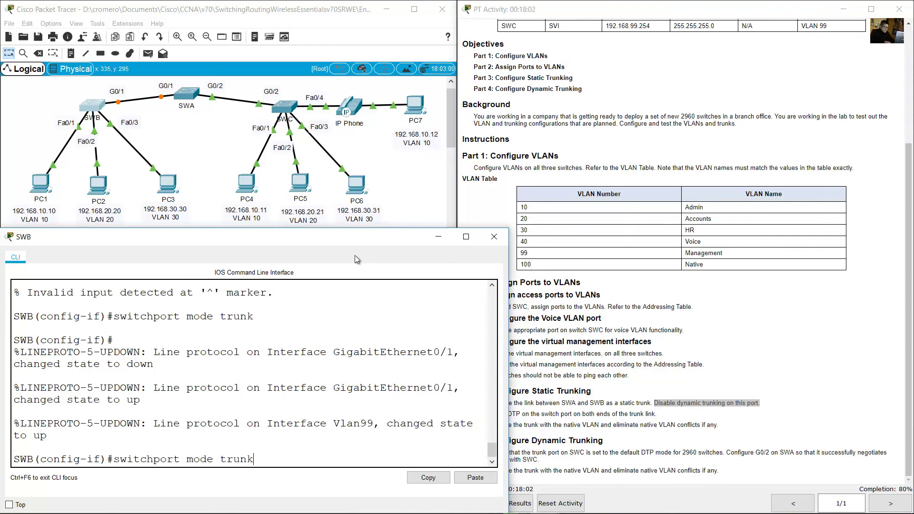
pyautogui.press('BackSpace')
pyautogui.press('BackSpace')
pyautogui.press('BackSpace')
pyautogui.press('BackSpace')
pyautogui.press('BackSpace')
pyautogui.press('BackSpace')
pyautogui.press('BackSpace')
pyautogui.press('BackSpace')
pyautogui.press('BackSpace')
pyautogui.write('onegotiate')
pyautogui.press('Return')
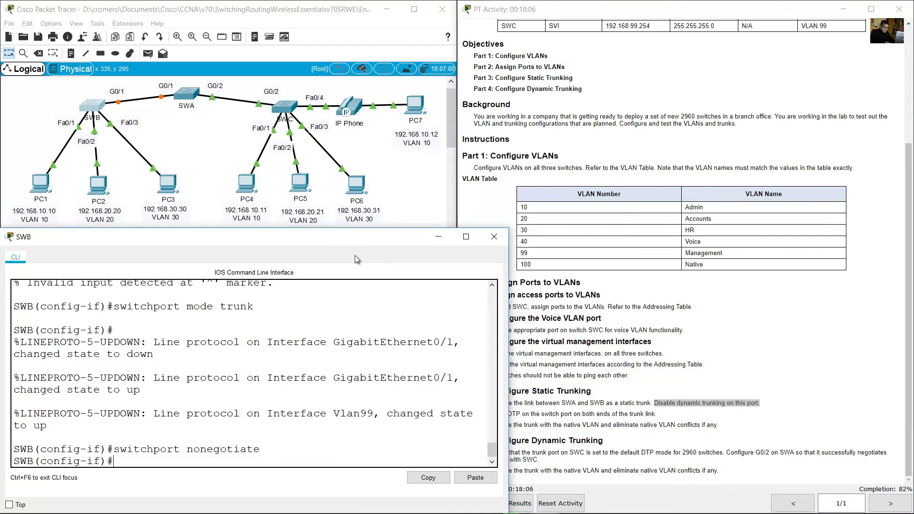
# Read Part 3's items b and c on DTP and the native VLAN, and look up the Native entry in the VLAN Table.
pyautogui.click(673, 365)
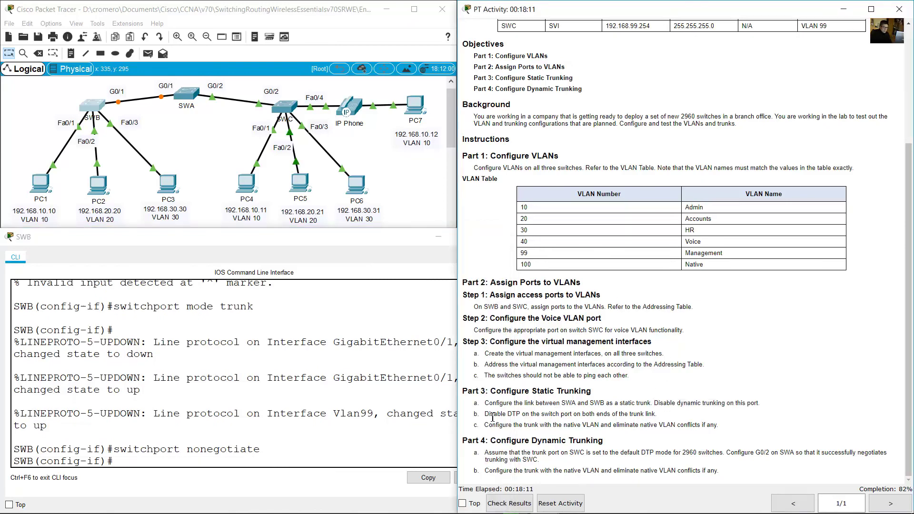
pyautogui.moveTo(490, 414); pyautogui.dragTo(580, 417)
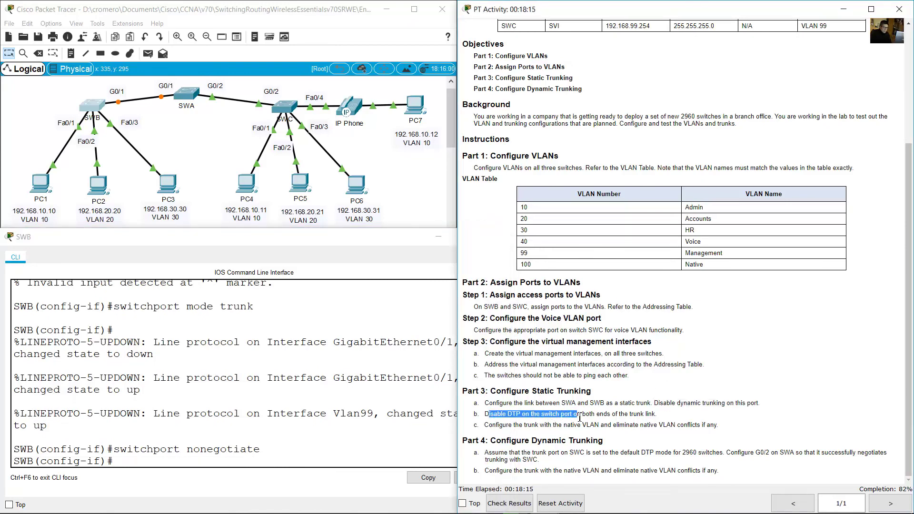
pyautogui.click(262, 432)
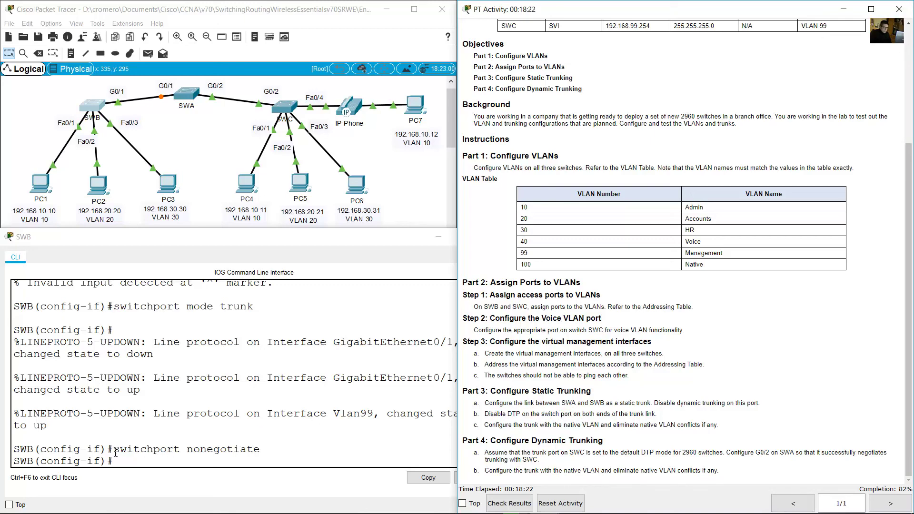
pyautogui.moveTo(115, 450); pyautogui.dragTo(260, 450)
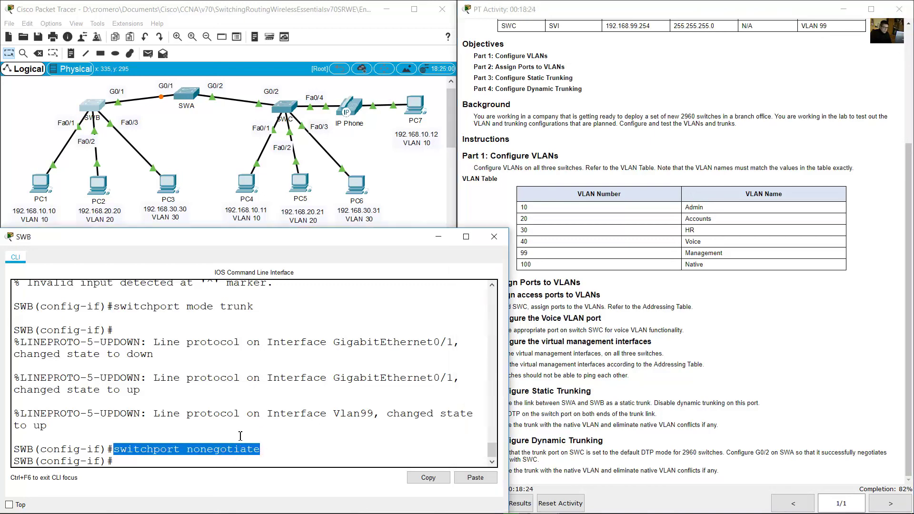
pyautogui.click(562, 411)
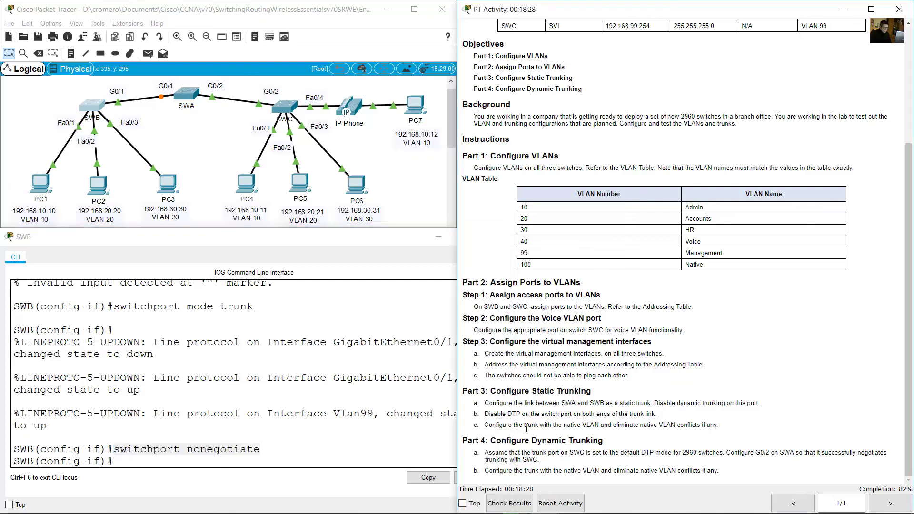
pyautogui.moveTo(483, 426); pyautogui.dragTo(721, 426)
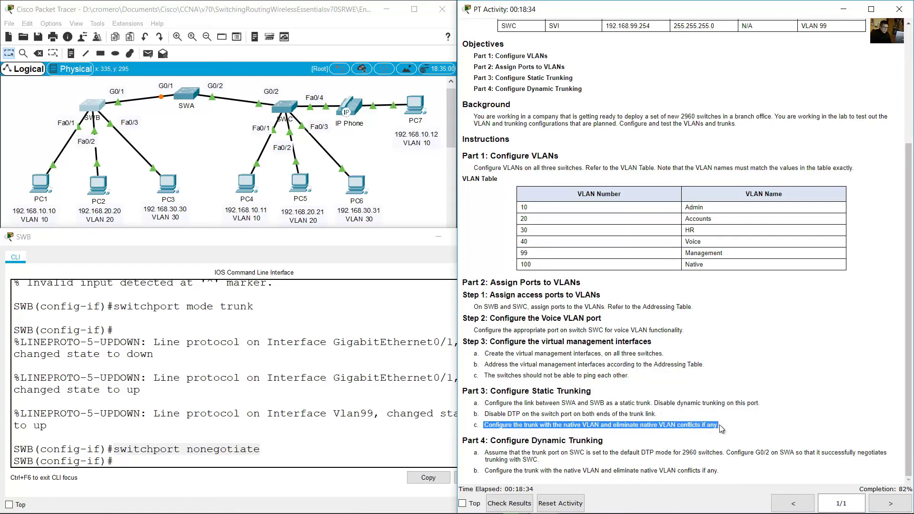
pyautogui.click(661, 415)
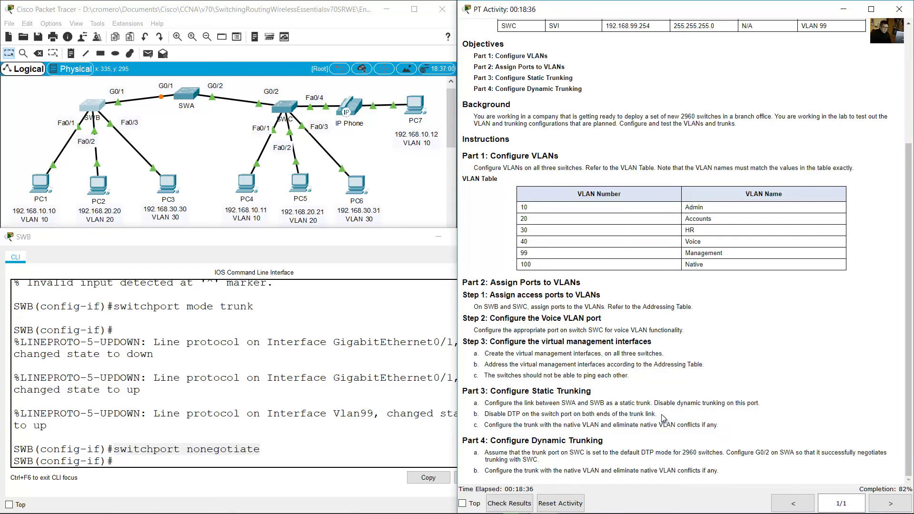
pyautogui.moveTo(706, 265); pyautogui.dragTo(675, 267)
pyautogui.moveTo(520, 268); pyautogui.dragTo(724, 268)
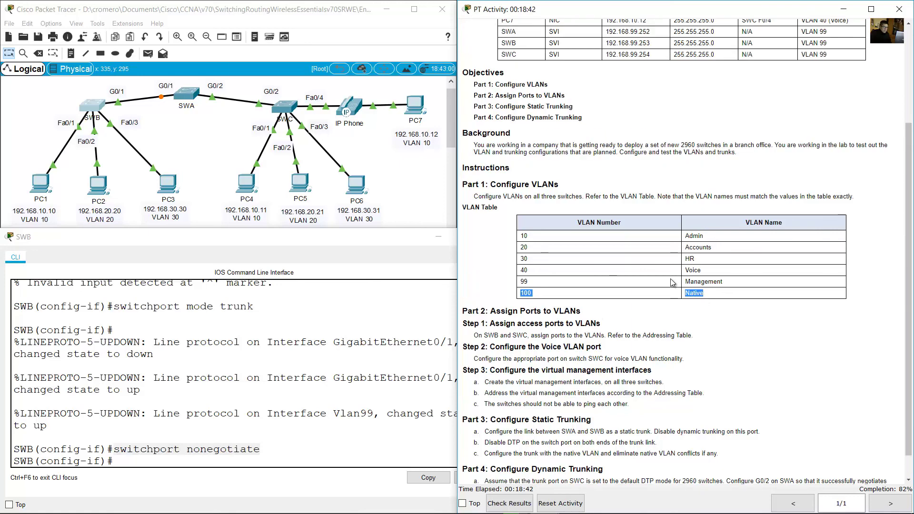
pyautogui.scroll(3, 671, 283)
pyautogui.scroll(-3, 666, 296)
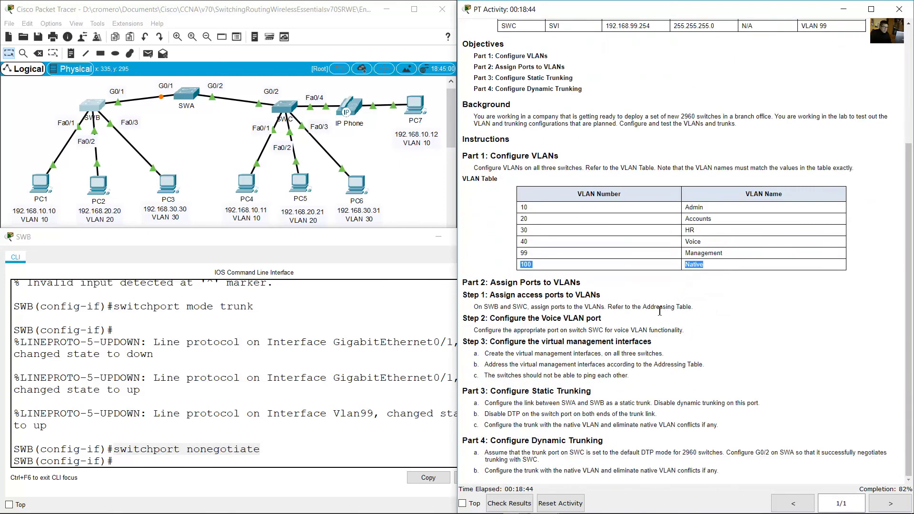
# Set the trunk native VLAN to 100 on SWB's G0/1 and exit to global configuration mode.
pyautogui.click(285, 413)
pyautogui.press('Up')
pyautogui.press('Up')
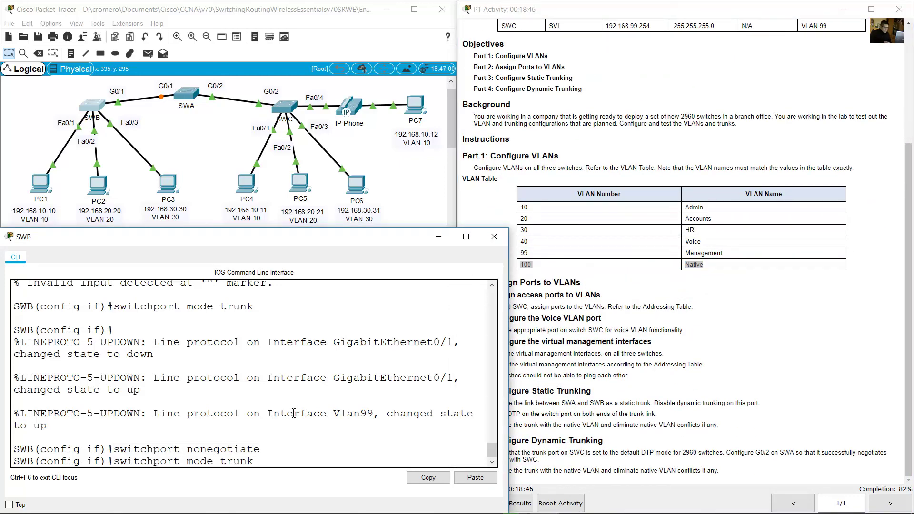
pyautogui.press('BackSpace')
pyautogui.press('BackSpace')
pyautogui.press('BackSpace')
pyautogui.press('BackSpace')
pyautogui.press('BackSpace')
pyautogui.write('native vlan 100')
pyautogui.press('Return')
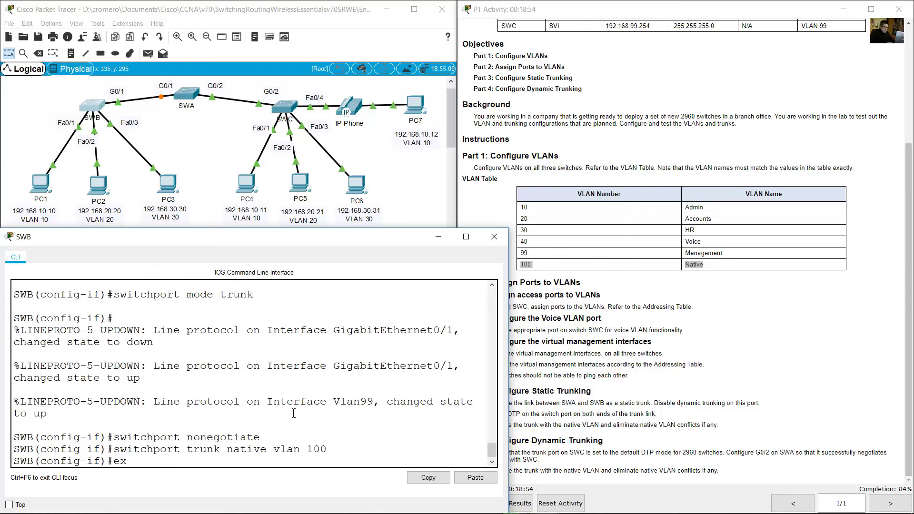
pyautogui.write('exit')
pyautogui.press('Return')
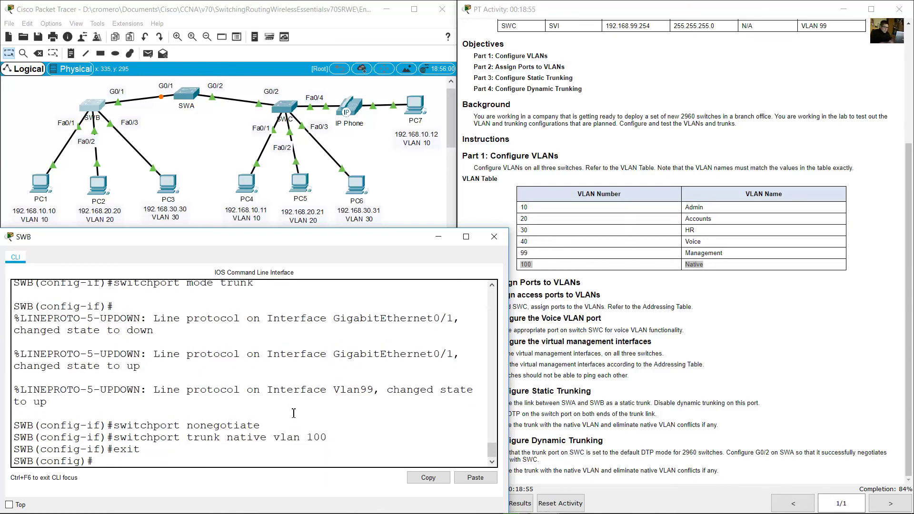
# Open SWA's CLI, enter global configuration and set interface G0/1 to switchport mode trunk.
pyautogui.click(192, 140)
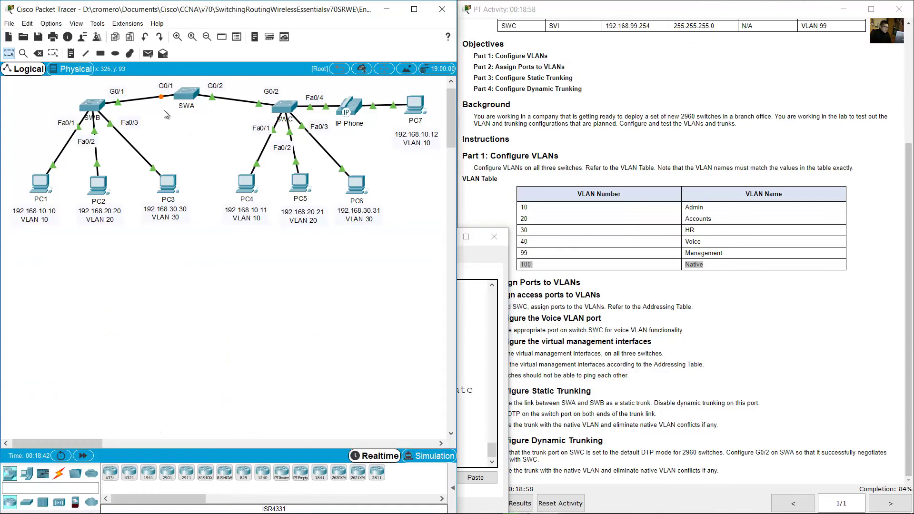
pyautogui.click(187, 94)
pyautogui.press('Return')
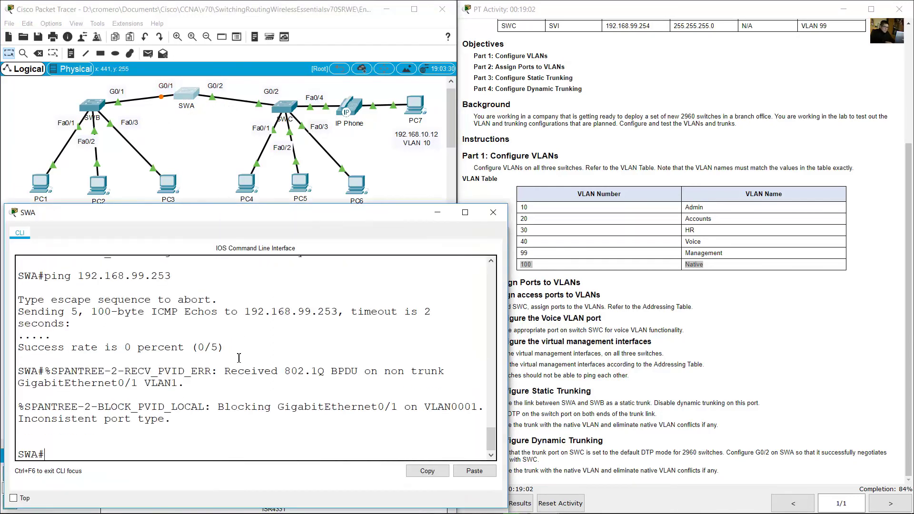
pyautogui.write('conf term')
pyautogui.press('Return')
pyautogui.write('int g0/1')
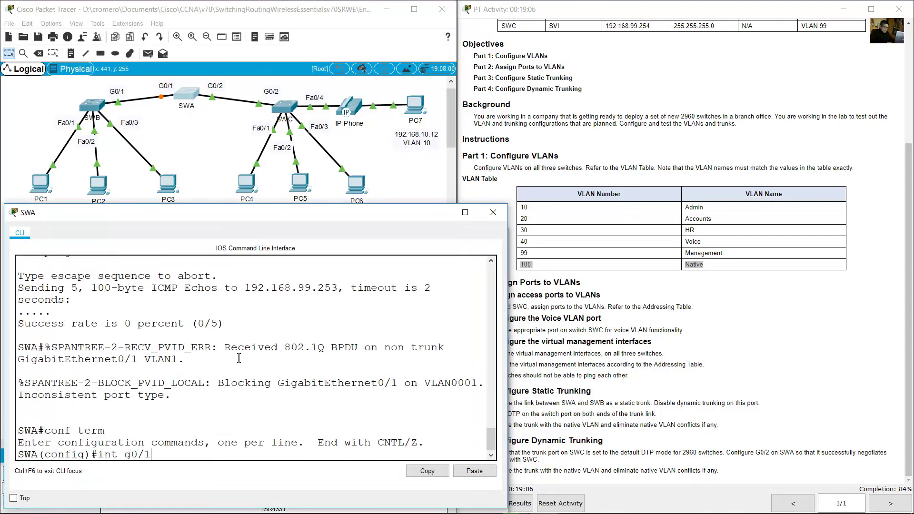
pyautogui.press('Return')
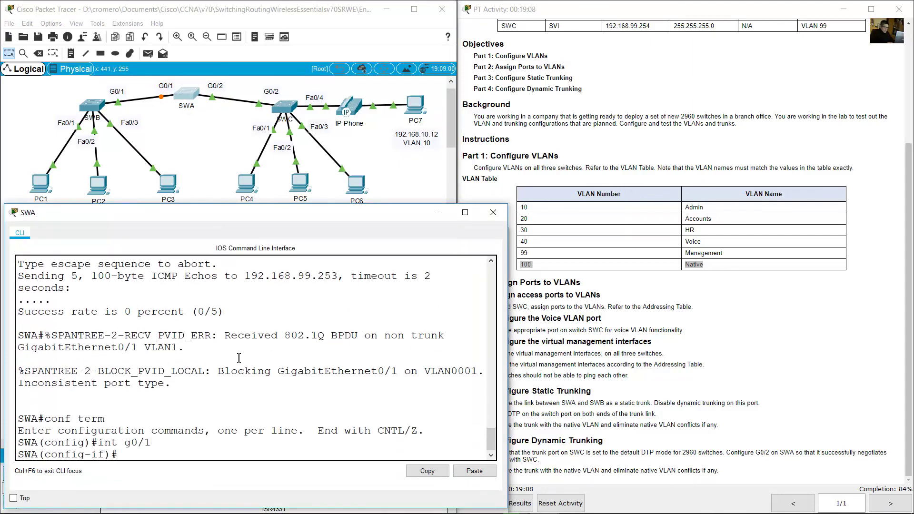
pyautogui.write('switchport m')
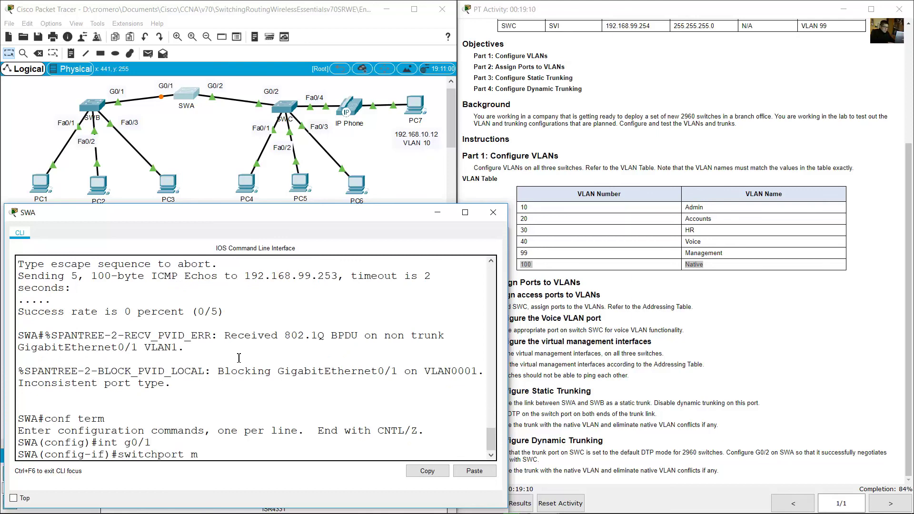
pyautogui.write('ode trunk')
pyautogui.press('Return')
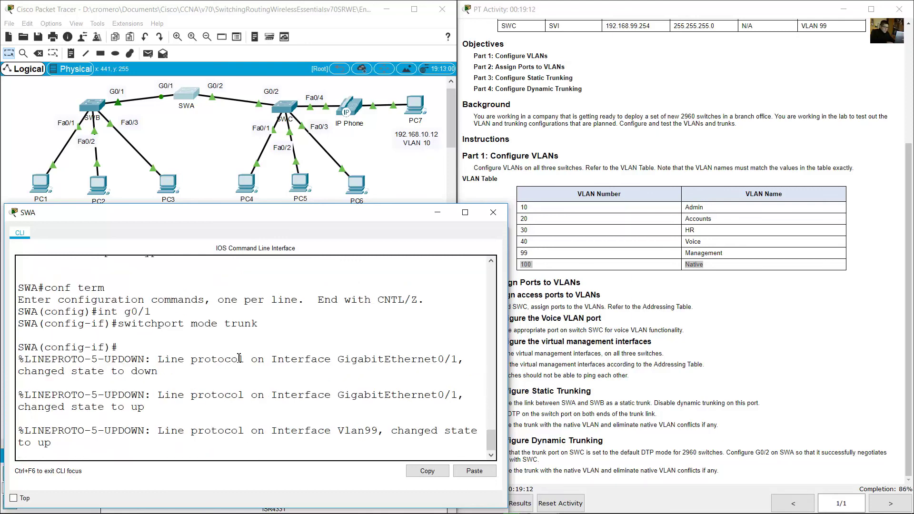
# Review the G0/1 trunk commands entered on SWA and return to a fresh interface configuration prompt.
pyautogui.press('Return')
pyautogui.press('Up')
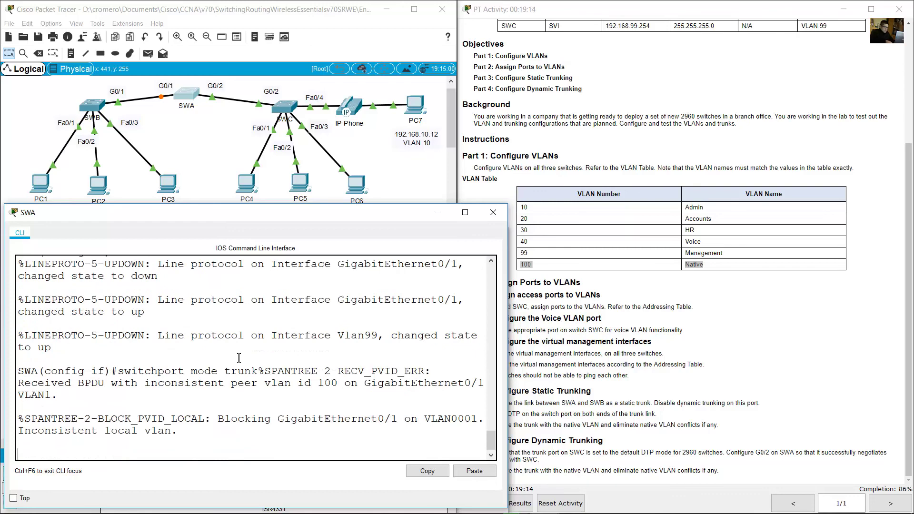
pyautogui.press('Return')
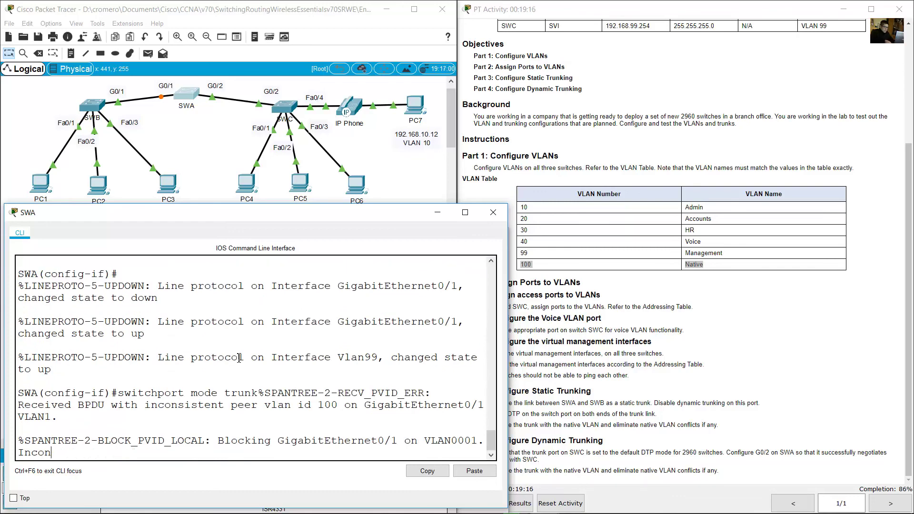
pyautogui.scroll(3, 248, 352)
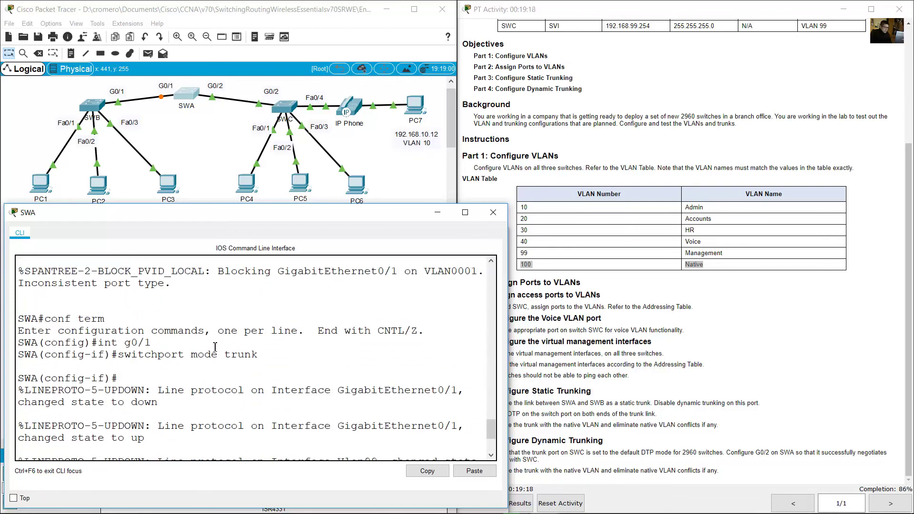
pyautogui.moveTo(97, 342); pyautogui.dragTo(295, 357)
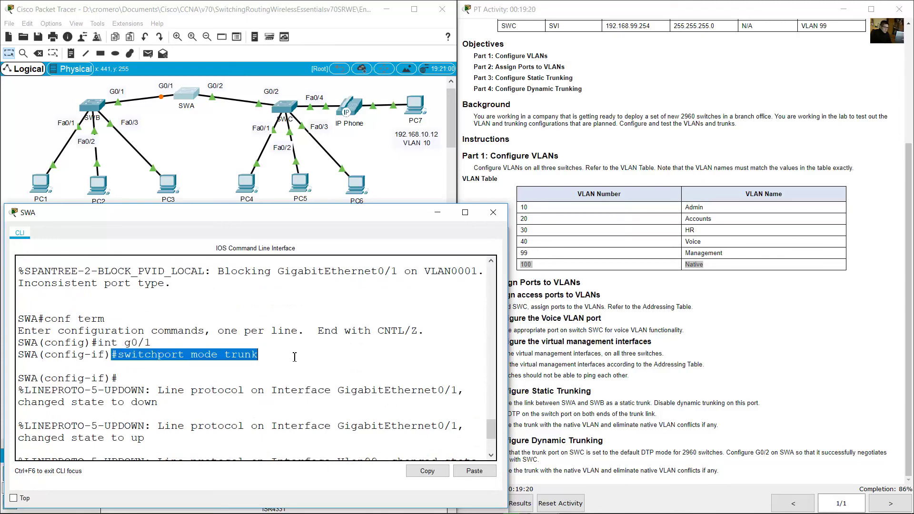
pyautogui.write('switchport mode trunk')
pyautogui.press('Return')
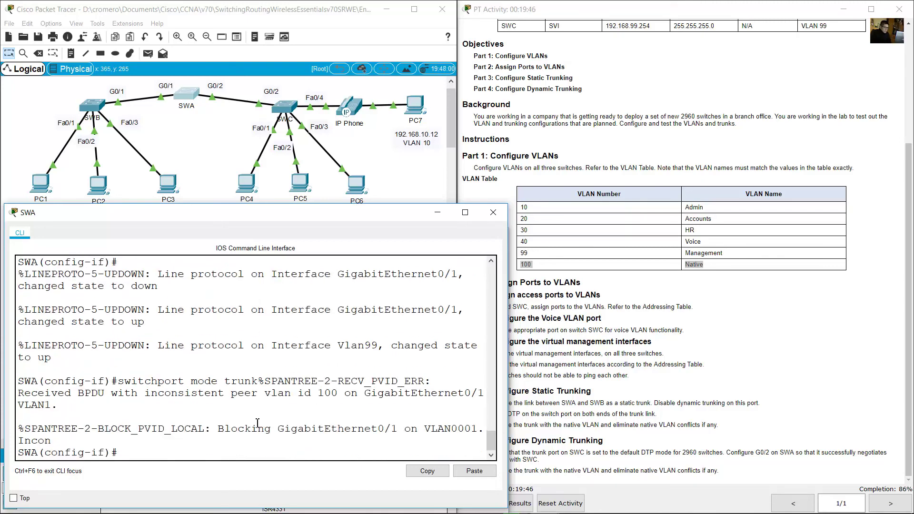
# Examine the spanning-tree and CDP native VLAN messages in SWA's CLI and both G0/1 ends of the SWA-SWB link.
pyautogui.moveTo(220, 430); pyautogui.dragTo(400, 425)
pyautogui.click(170, 130)
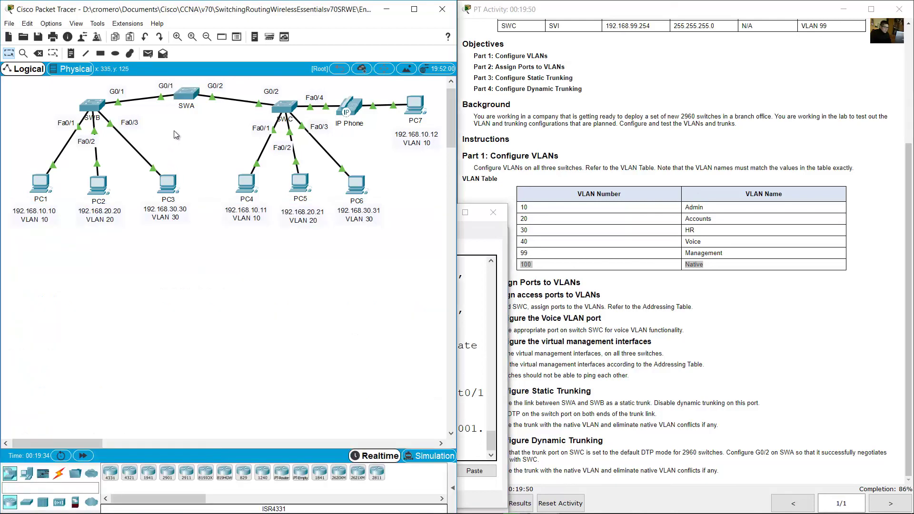
pyautogui.moveTo(193, 128); pyautogui.dragTo(170, 98)
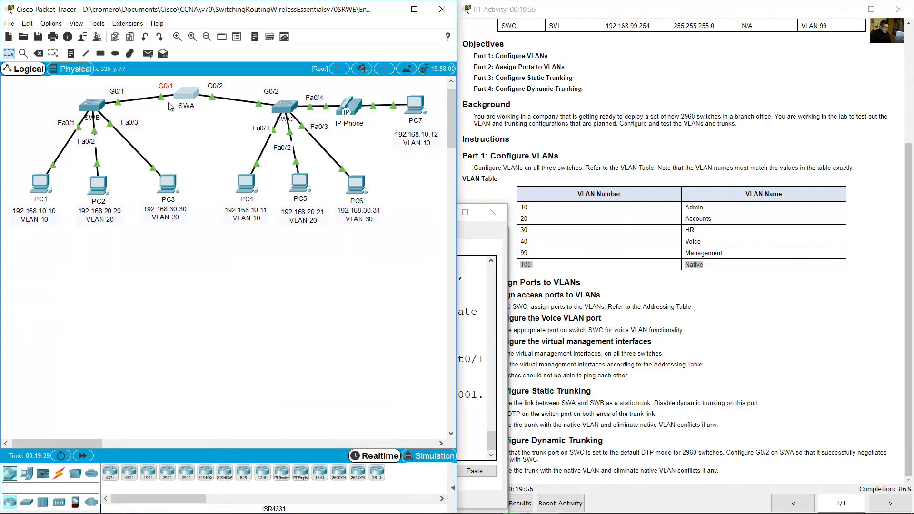
pyautogui.moveTo(98, 84); pyautogui.dragTo(132, 111)
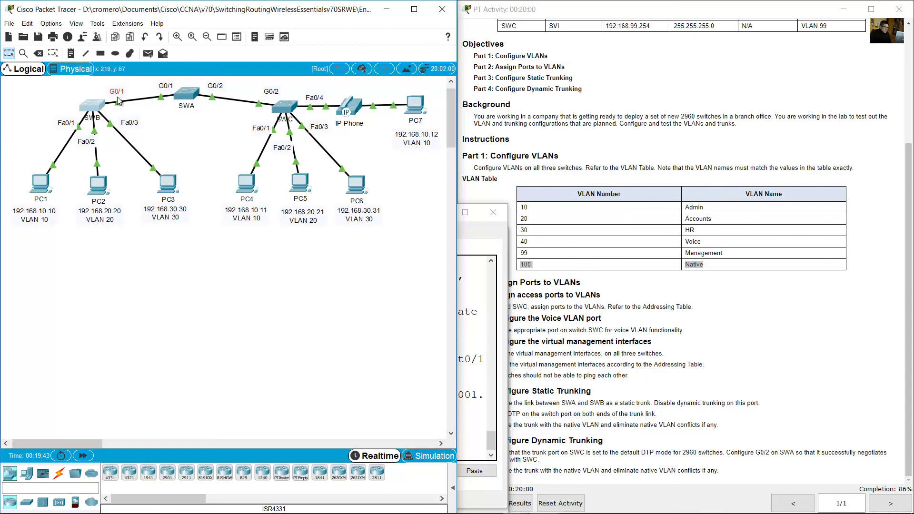
pyautogui.click(473, 318)
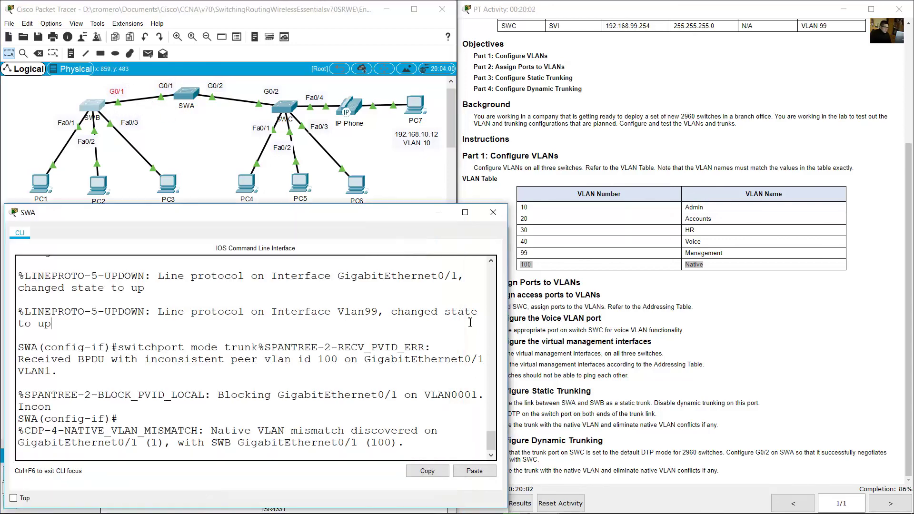
pyautogui.moveTo(264, 431); pyautogui.dragTo(344, 430)
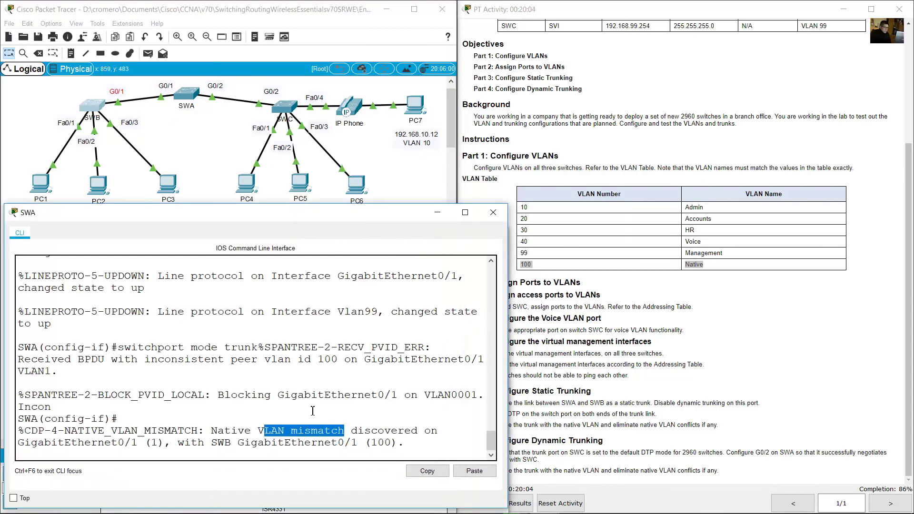
pyautogui.click(278, 377)
pyautogui.moveTo(225, 395); pyautogui.dragTo(391, 395)
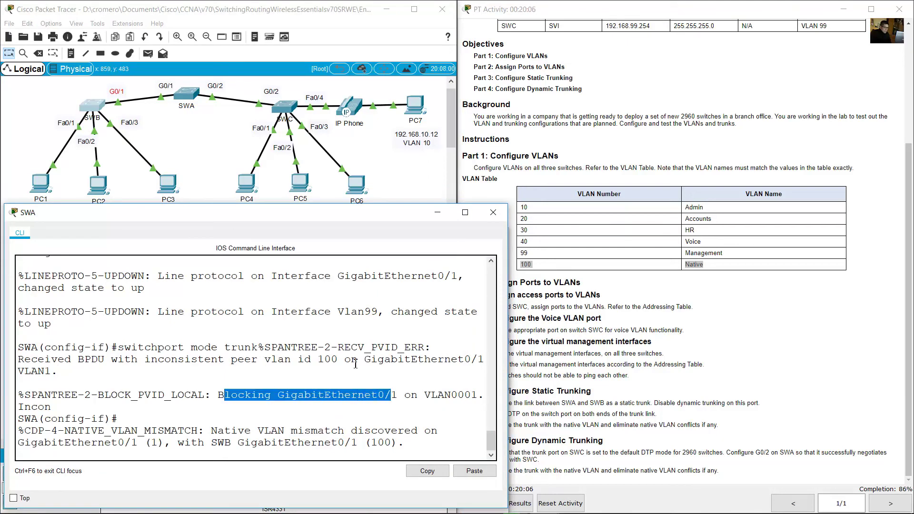
pyautogui.click(195, 149)
pyautogui.click(464, 411)
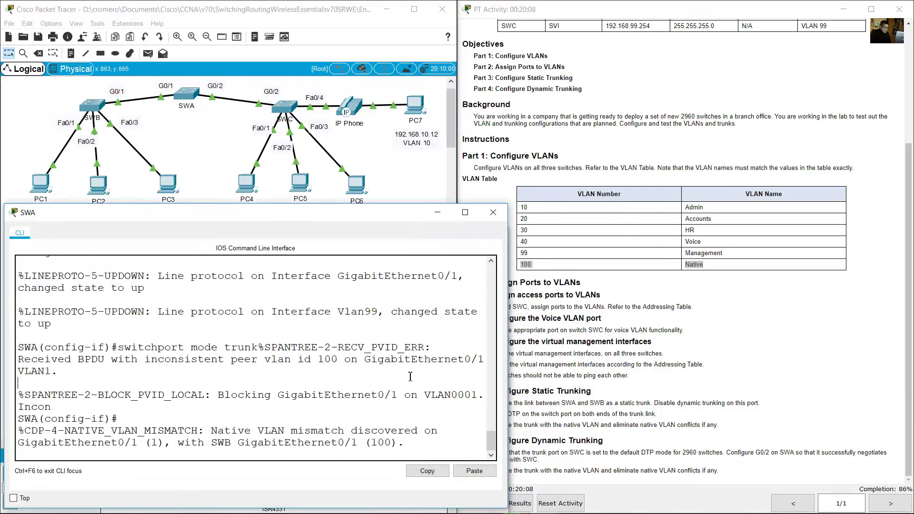
pyautogui.scroll(3, 287, 376)
pyautogui.moveTo(104, 309); pyautogui.dragTo(125, 319)
pyautogui.scroll(-3, 300, 428)
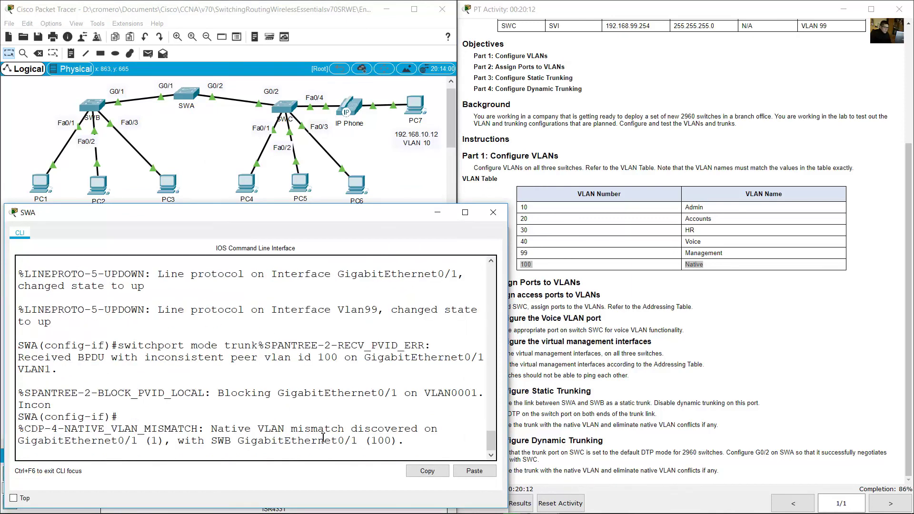
# Disable DTP negotiation on SWA's G0/1 with switchport nonegotiate.
pyautogui.press('Return')
pyautogui.write('switchport mode trunk')
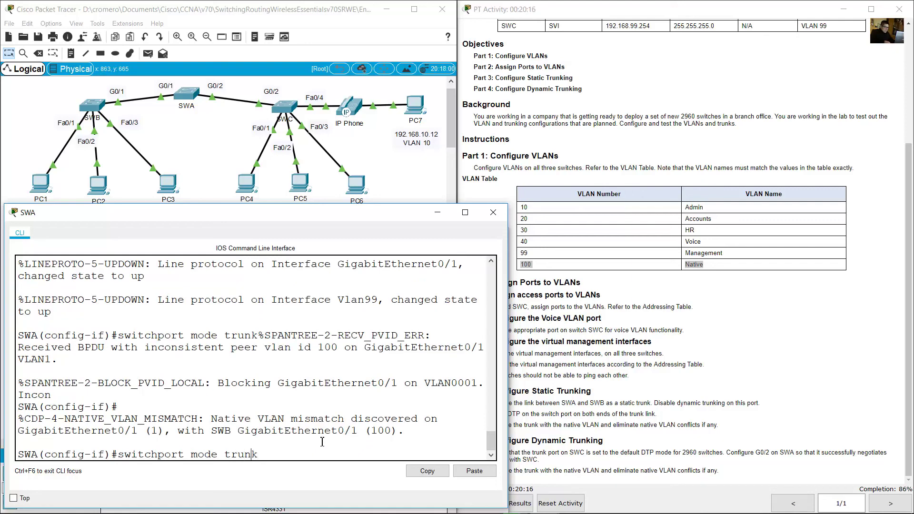
pyautogui.press('BackSpace')
pyautogui.press('BackSpace')
pyautogui.press('BackSpace')
pyautogui.press('BackSpace')
pyautogui.press('BackSpace')
pyautogui.press('BackSpace')
pyautogui.press('BackSpace')
pyautogui.press('BackSpace')
pyautogui.press('BackSpace')
pyautogui.write('nonegotiate')
pyautogui.press('Return')
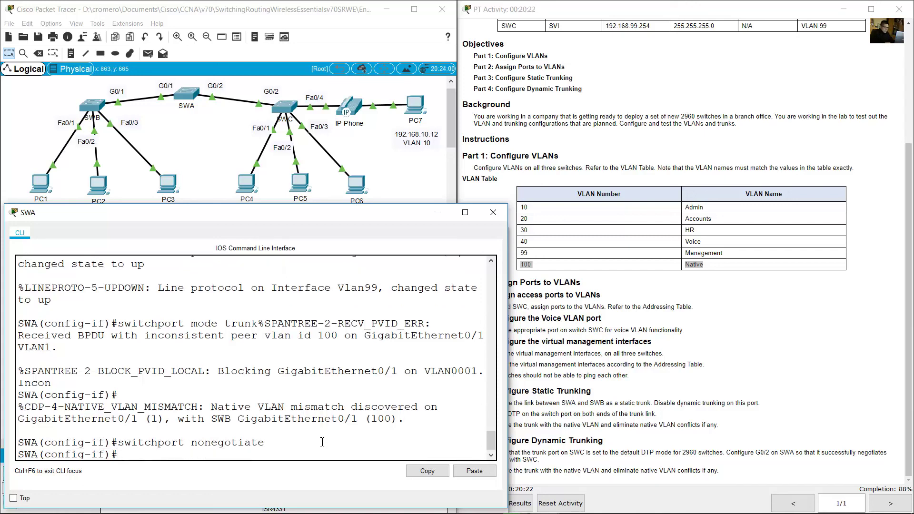
# Set the trunk native VLAN to 100 on SWA's G0/1 and exit to global configuration mode.
pyautogui.write('switchport mode trun')
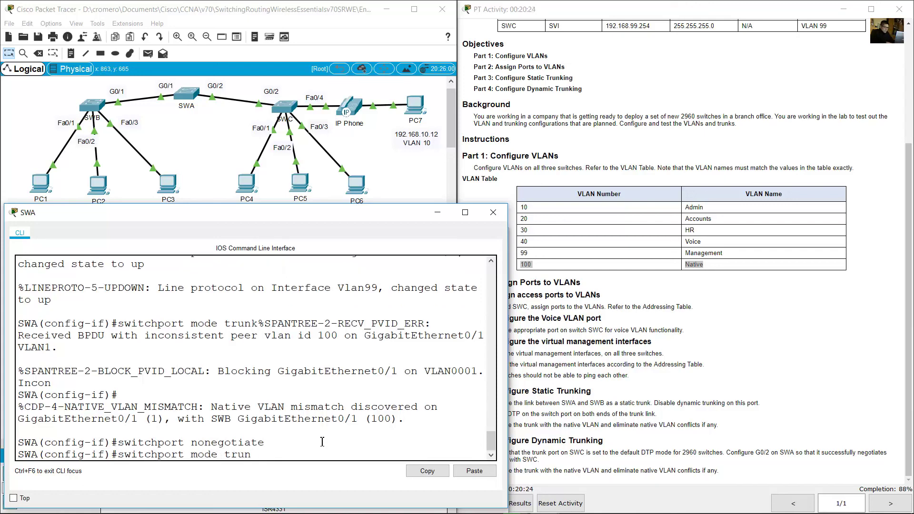
pyautogui.press('BackSpace')
pyautogui.press('BackSpace')
pyautogui.press('BackSpace')
pyautogui.press('BackSpace')
pyautogui.press('BackSpace')
pyautogui.press('BackSpace')
pyautogui.write('trunk native vlan 100')
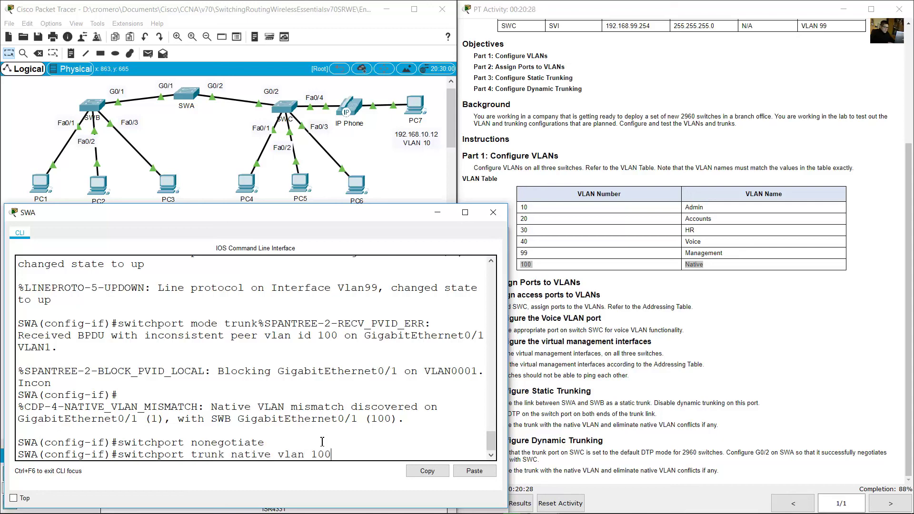
pyautogui.press('Return')
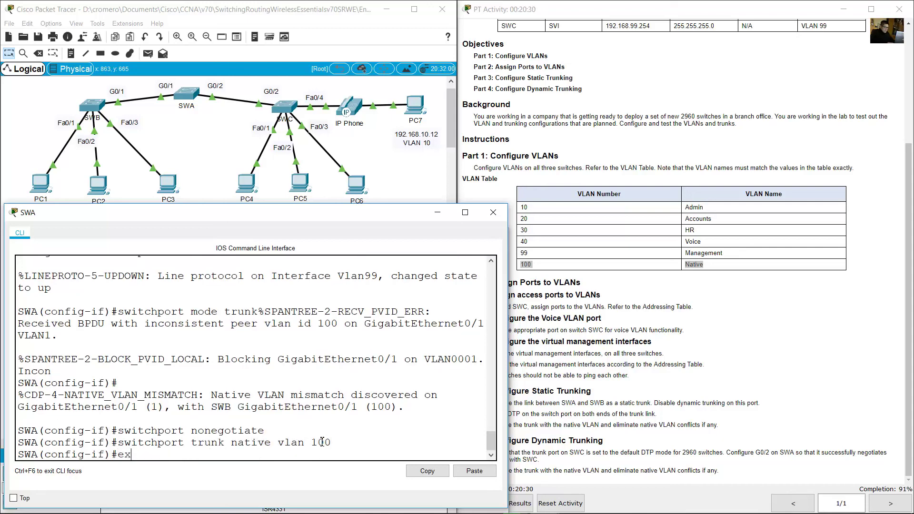
pyautogui.write('exit')
pyautogui.press('Return')
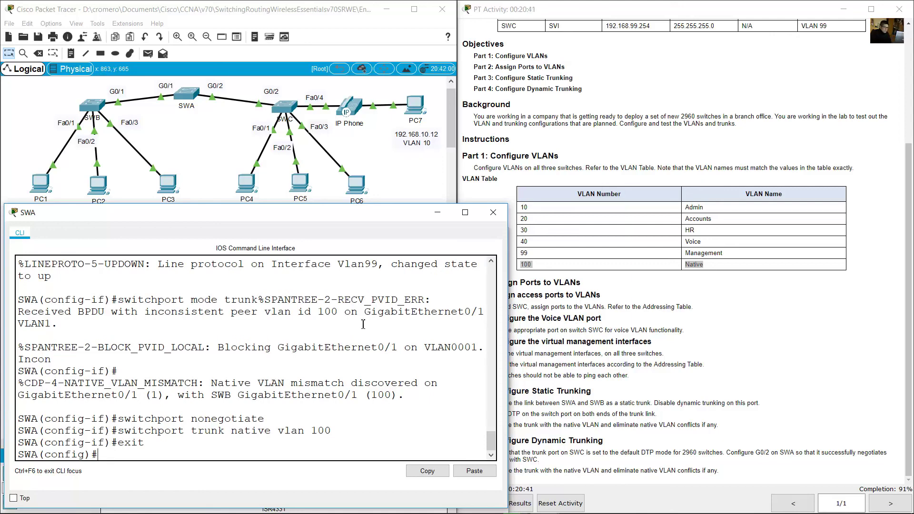
# Check the latest spanning-tree port consistency messages in SWB's CLI.
pyautogui.click(101, 108)
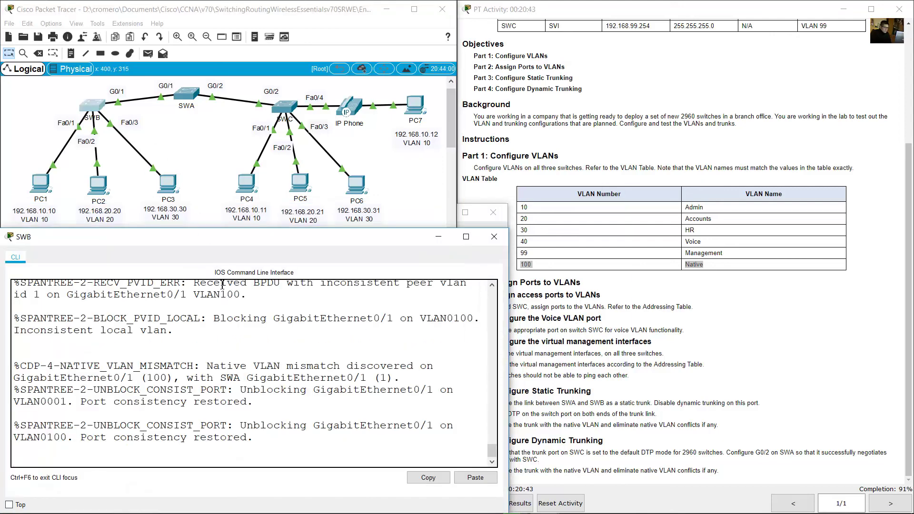
pyautogui.click(64, 93)
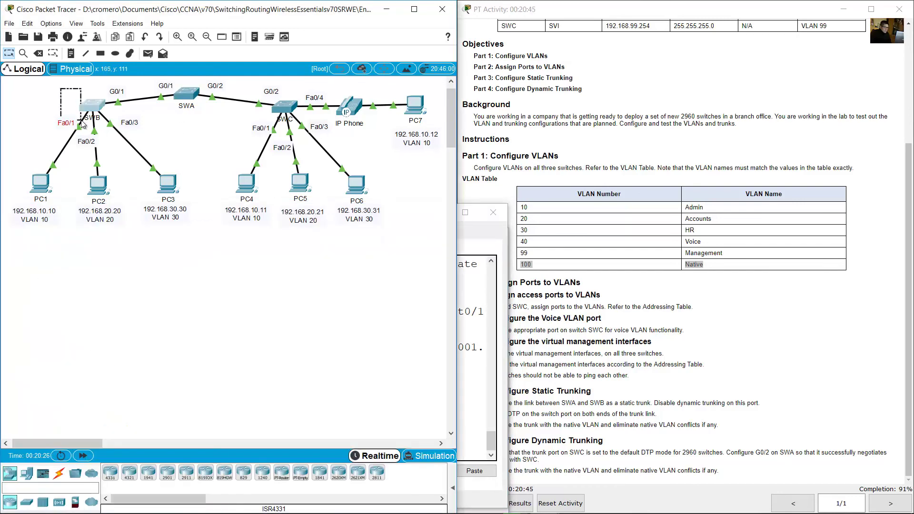
pyautogui.click(92, 110)
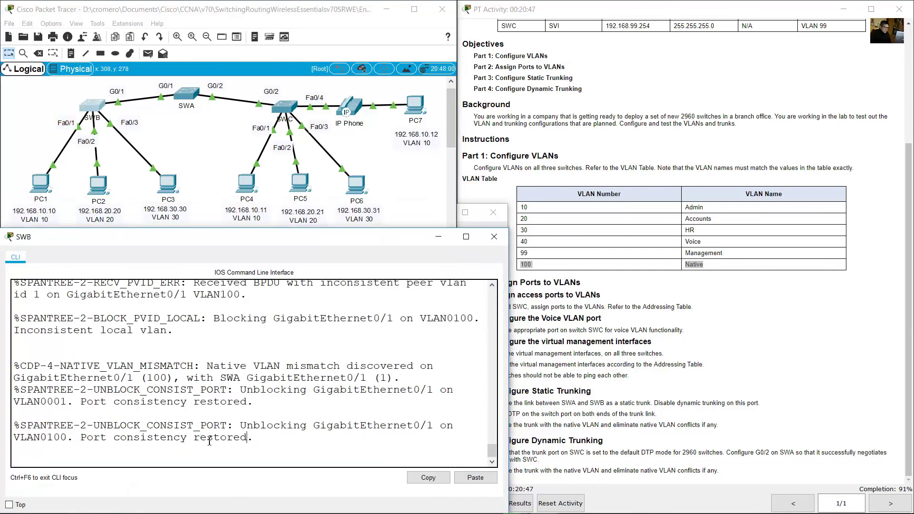
pyautogui.moveTo(210, 442); pyautogui.dragTo(87, 440)
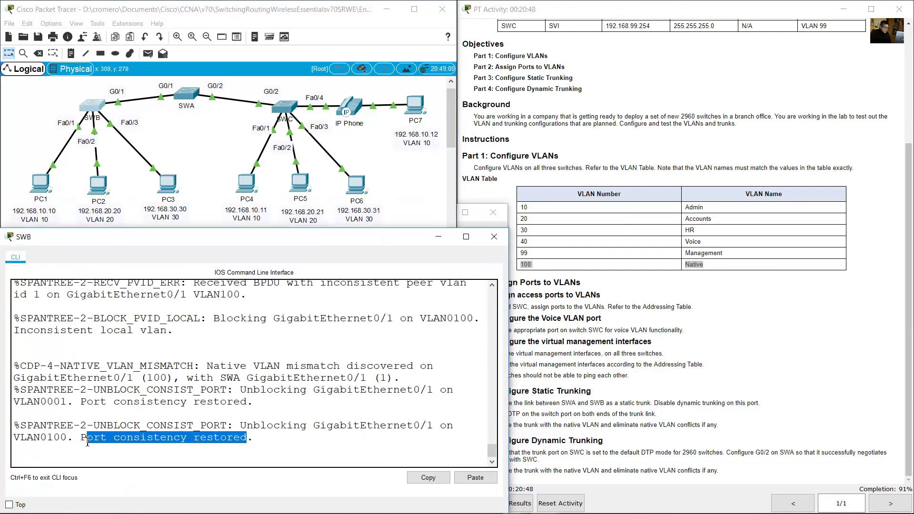
pyautogui.click(268, 454)
pyautogui.click(425, 238)
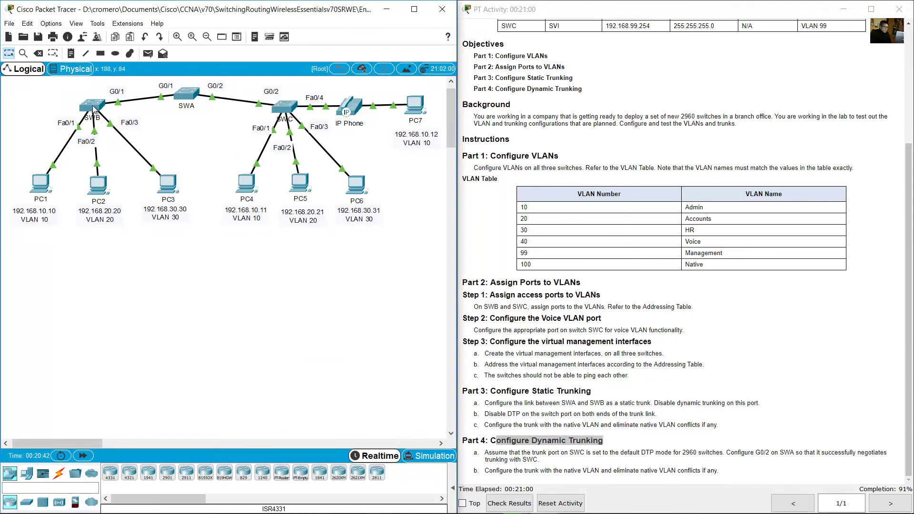
# Return SWB to privileged mode, run show interface trunk and check Gig0/1's mode, encapsulation, status and native VLAN.
pyautogui.click(93, 108)
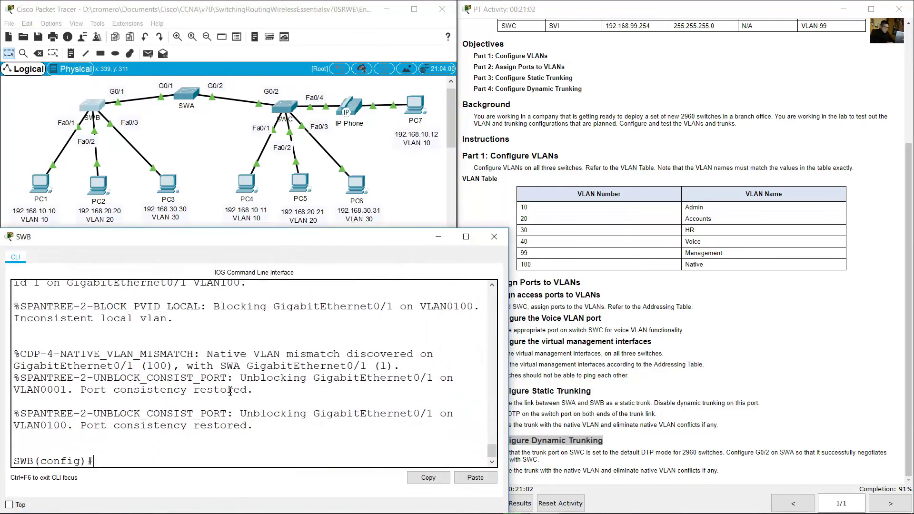
pyautogui.write('end')
pyautogui.press('Return')
pyautogui.write('show in')
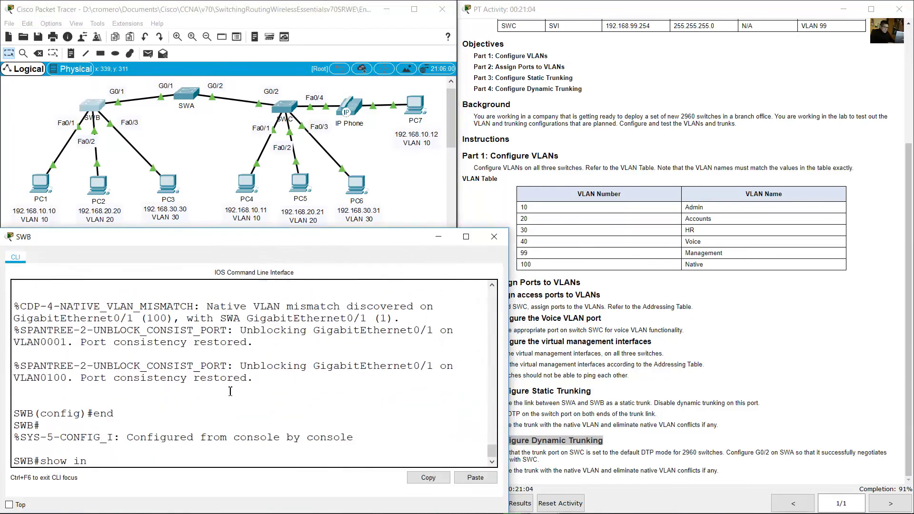
pyautogui.write('terface trunk')
pyautogui.press('Return')
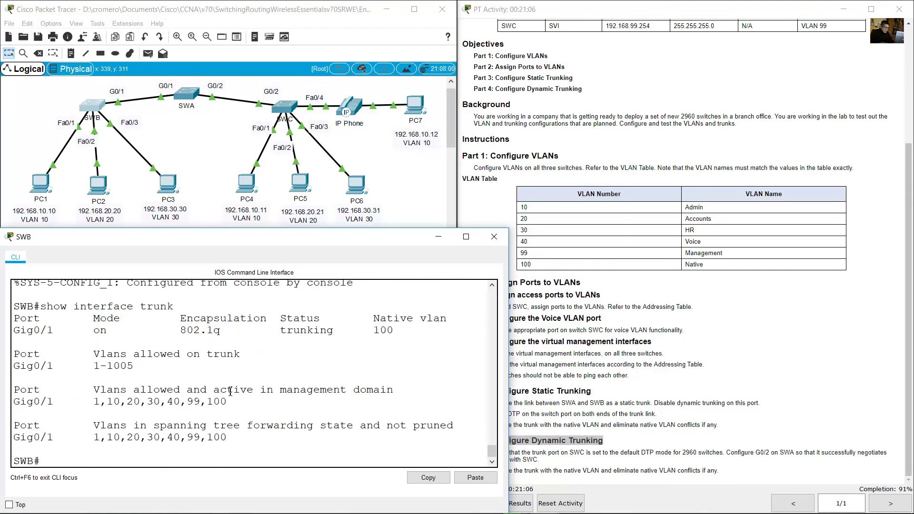
pyautogui.moveTo(23, 332); pyautogui.dragTo(109, 331)
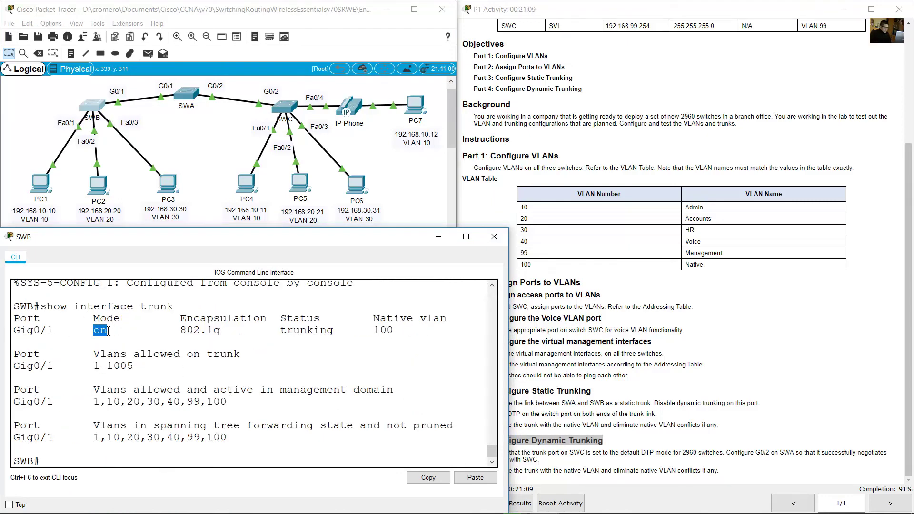
pyautogui.click(182, 332)
pyautogui.moveTo(182, 332); pyautogui.dragTo(369, 332)
pyautogui.click(243, 332)
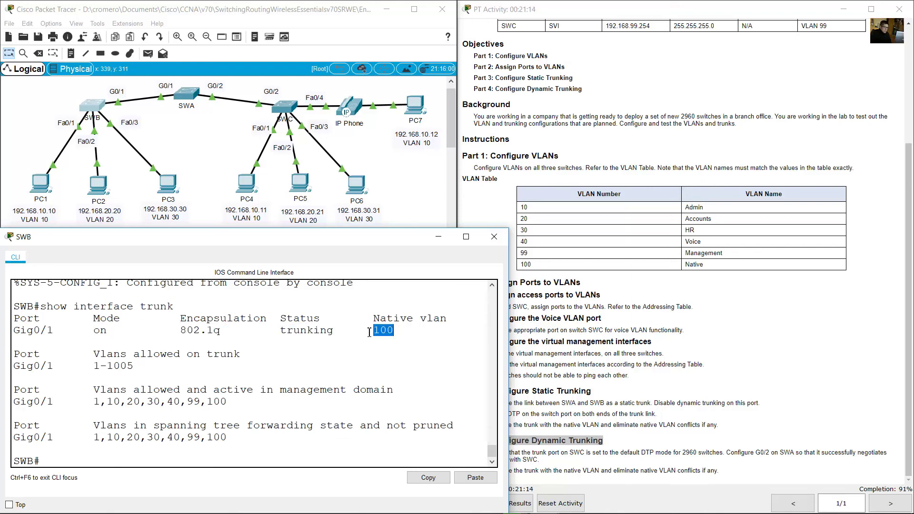
# Return SWA to privileged mode, run show interface trunk and check Gig0/1's trunk details, then minimize the CLI window.
pyautogui.click(204, 159)
pyautogui.click(187, 97)
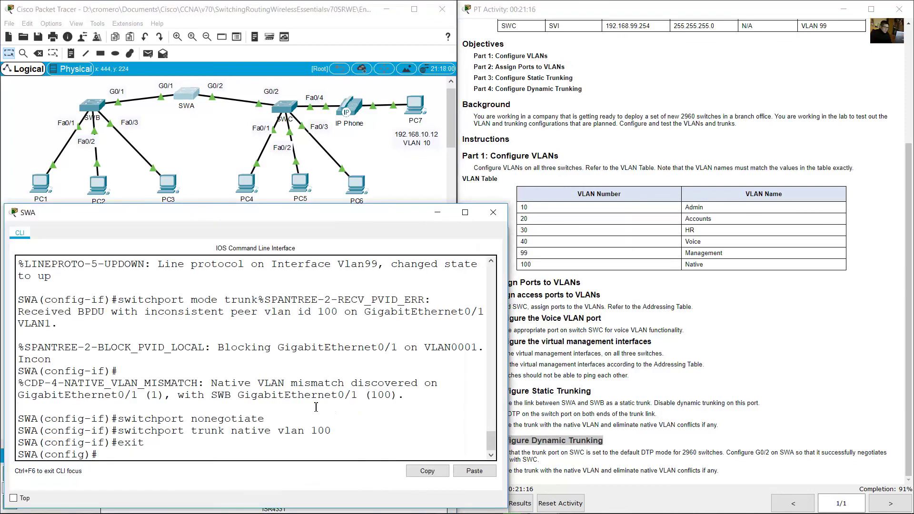
pyautogui.write('end')
pyautogui.press('Return')
pyautogui.write('show interface trunk')
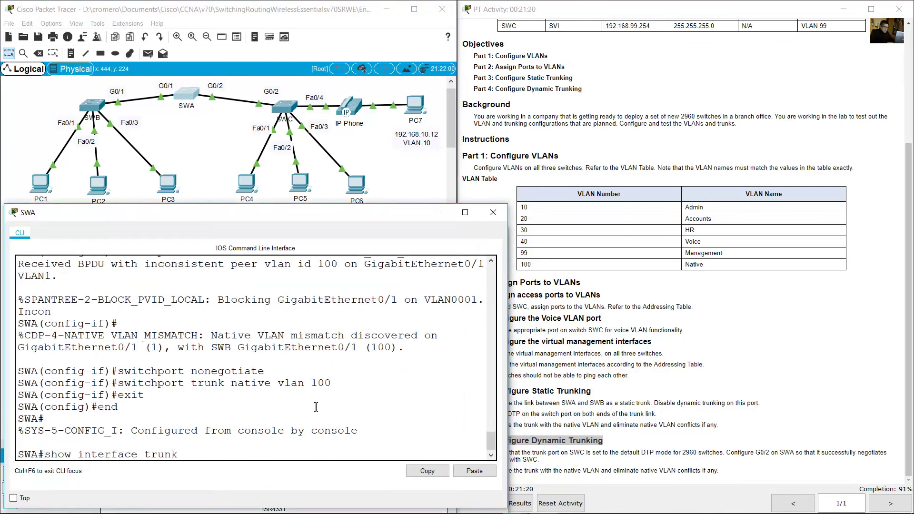
pyautogui.press('Return')
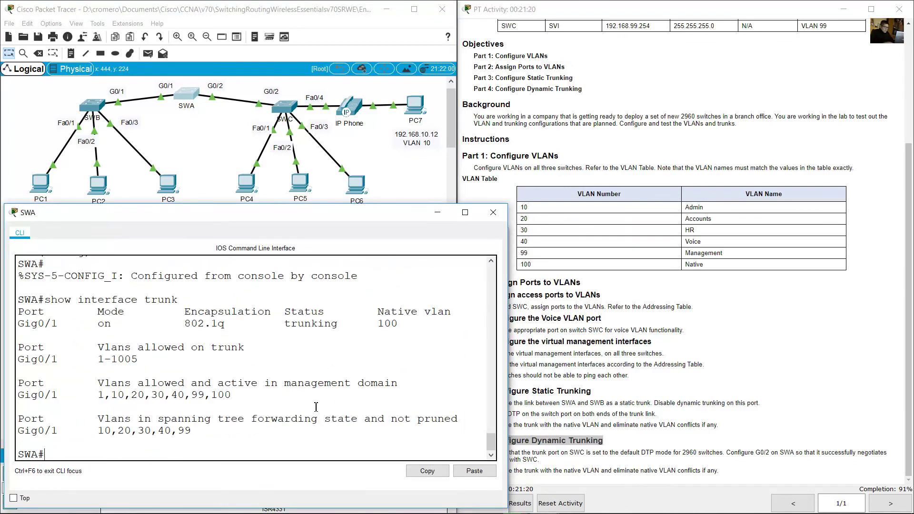
pyautogui.moveTo(26, 326); pyautogui.dragTo(113, 324)
pyautogui.moveTo(185, 323); pyautogui.dragTo(425, 323)
pyautogui.click(438, 212)
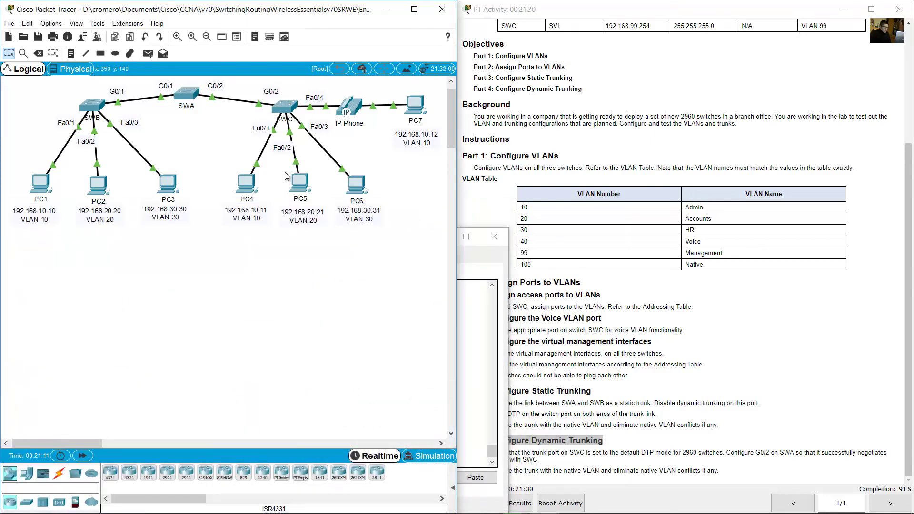
# Read Part 4's item a on SWC's default DTP mode and the trunk negotiation required on SWA's G0/2.
pyautogui.moveTo(495, 441); pyautogui.dragTo(617, 438)
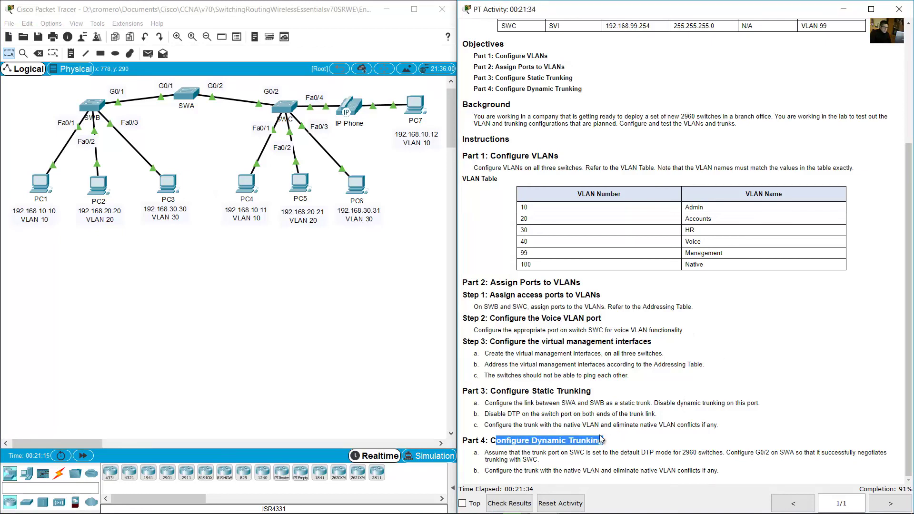
pyautogui.click(490, 455)
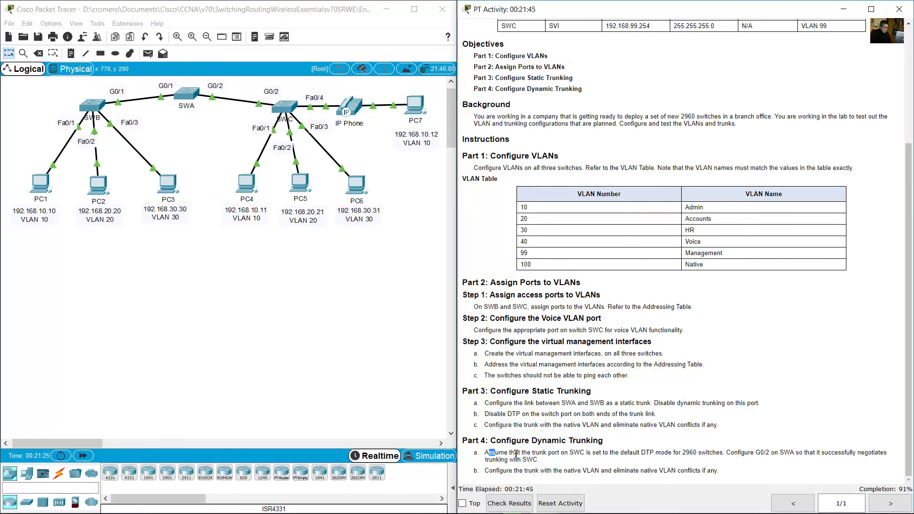
pyautogui.moveTo(516, 454); pyautogui.dragTo(721, 454)
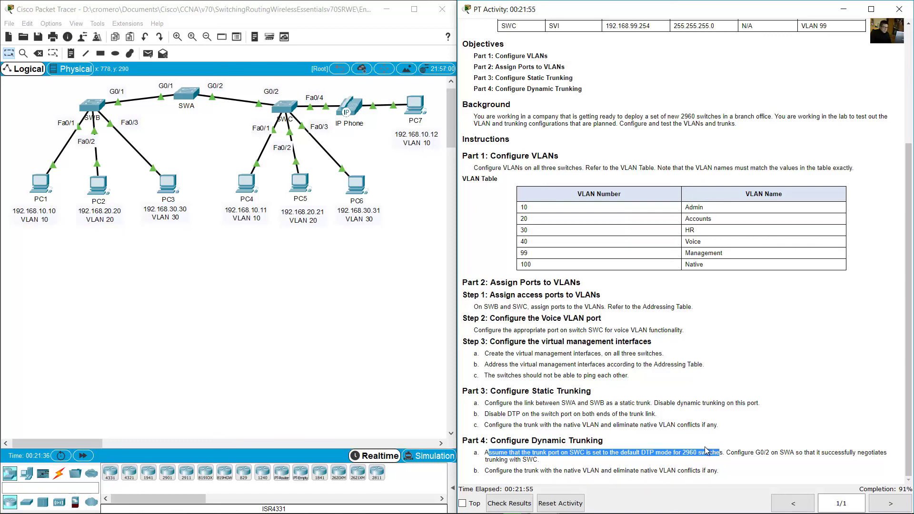
pyautogui.click(737, 456)
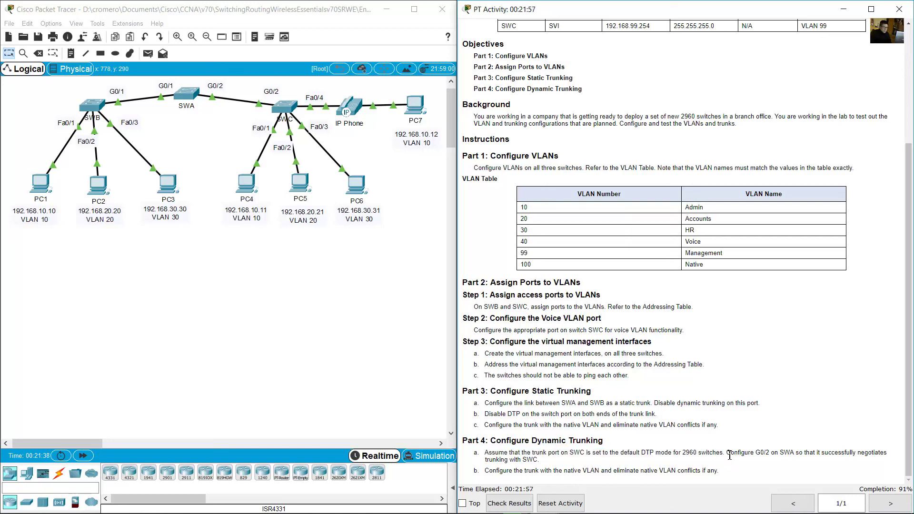
pyautogui.moveTo(728, 455); pyautogui.dragTo(796, 453)
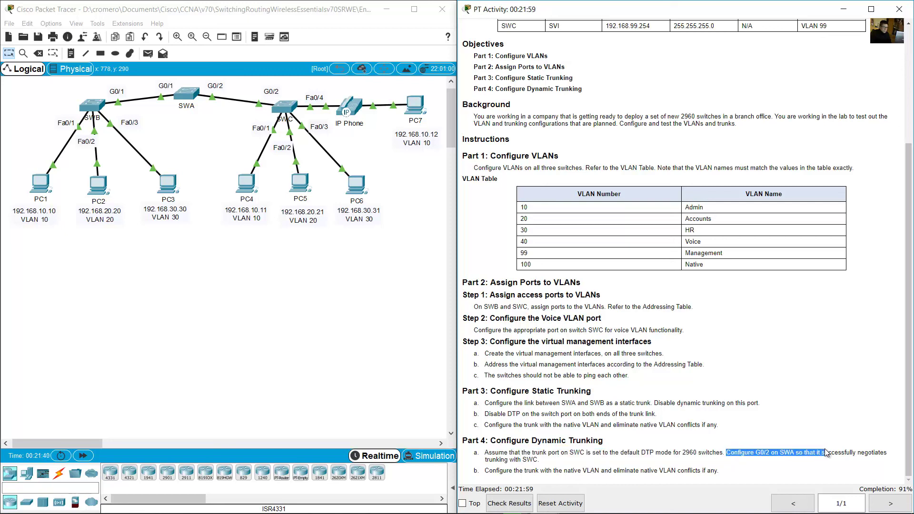
pyautogui.moveTo(826, 453); pyautogui.dragTo(543, 464)
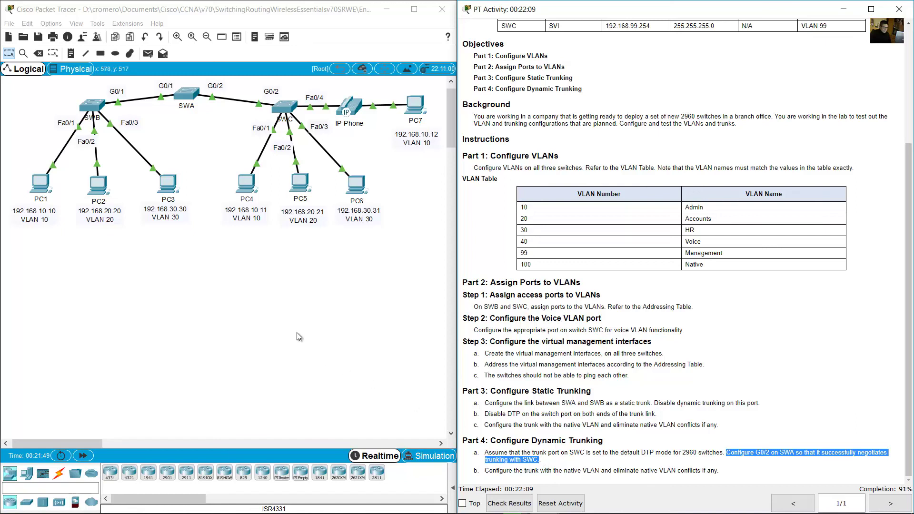
pyautogui.click(307, 319)
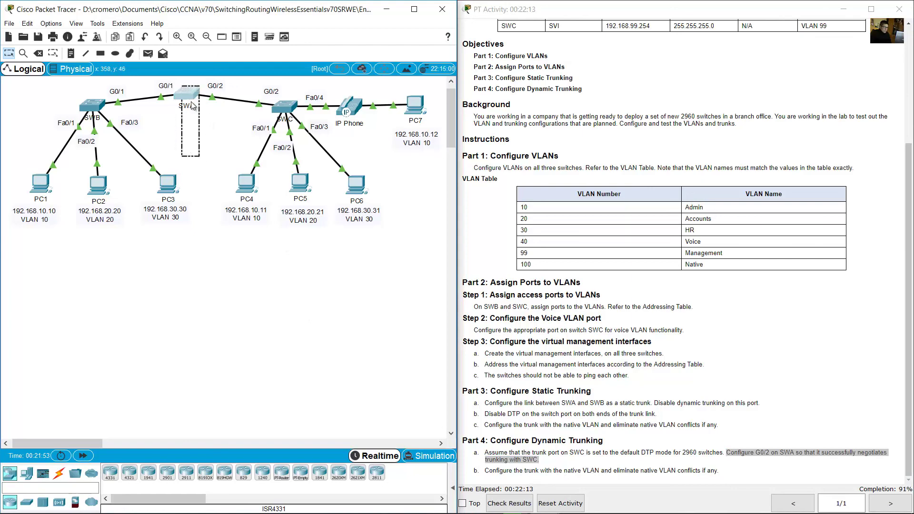
# Open SWA's CLI, enter global configuration mode with conf term and enter interface configuration with int g0/2.
pyautogui.click(193, 94)
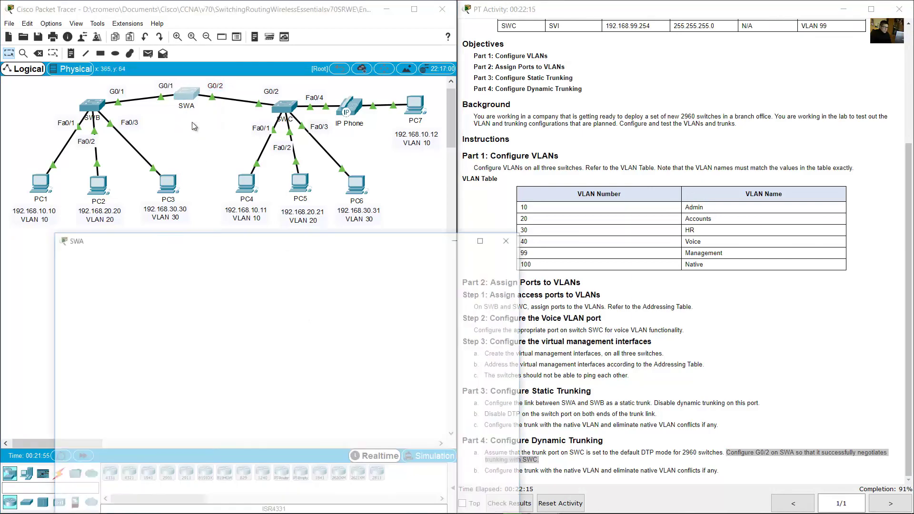
pyautogui.write('conf te')
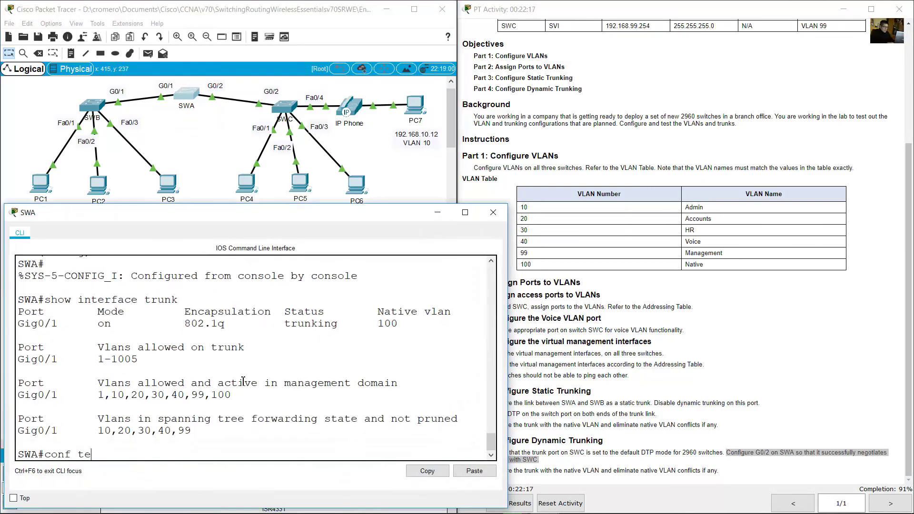
pyautogui.write('rm')
pyautogui.press('Return')
pyautogui.press('Up')
pyautogui.press('Up')
pyautogui.press('Up')
pyautogui.press('Up')
pyautogui.press('Up')
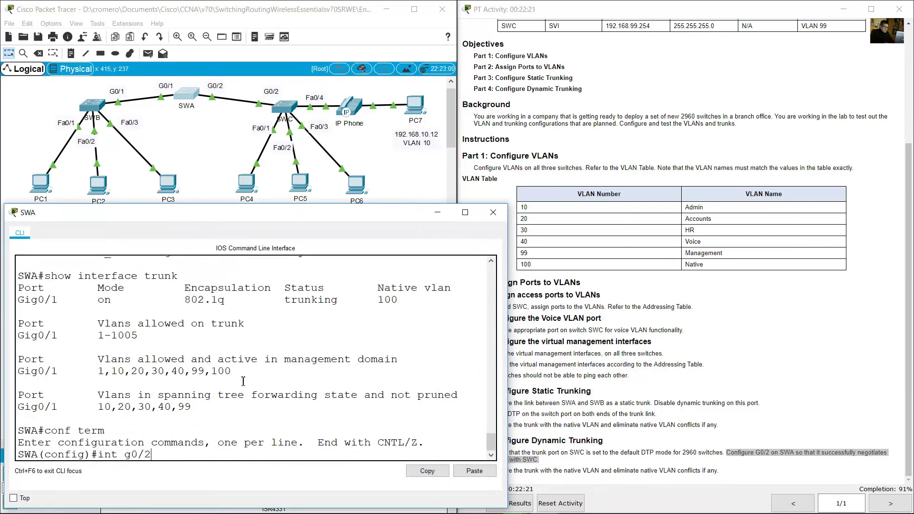
pyautogui.press('Return')
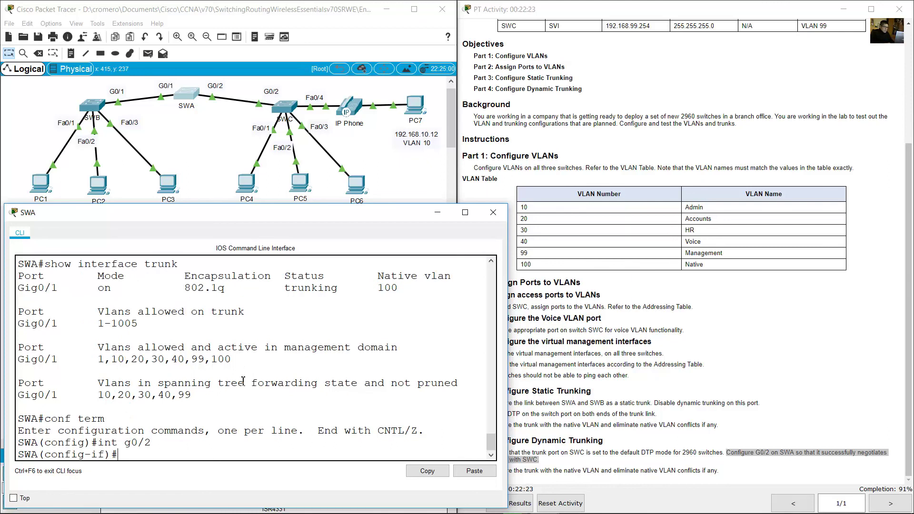
# Set SWA's G0/2 to negotiate trunking with switchport mode dynamic desirable.
pyautogui.write('switchport dynamis')
pyautogui.press('BackSpace')
pyautogui.write('c')
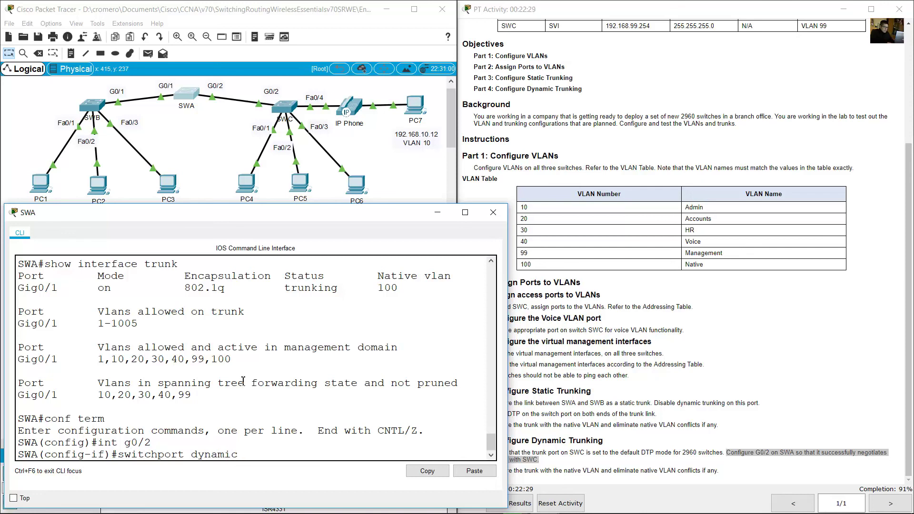
pyautogui.write(' desirabl')
pyautogui.write('mode')
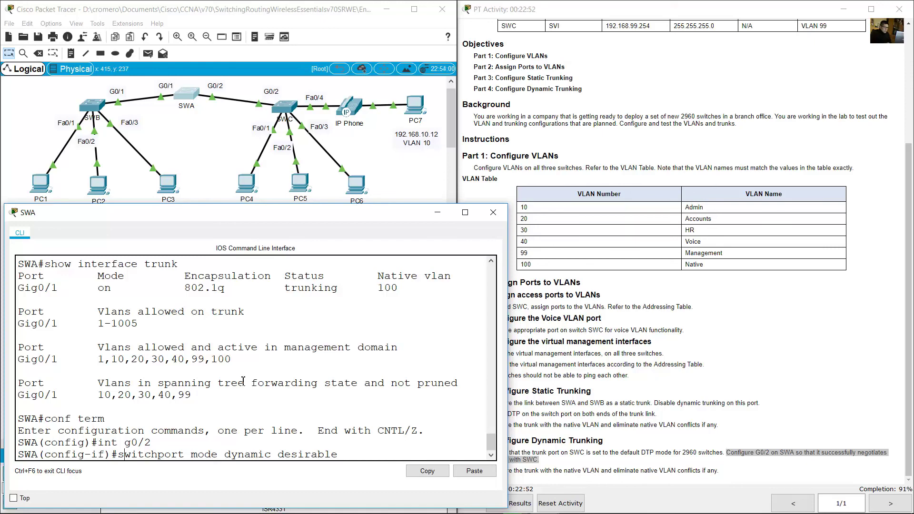
pyautogui.press('Return')
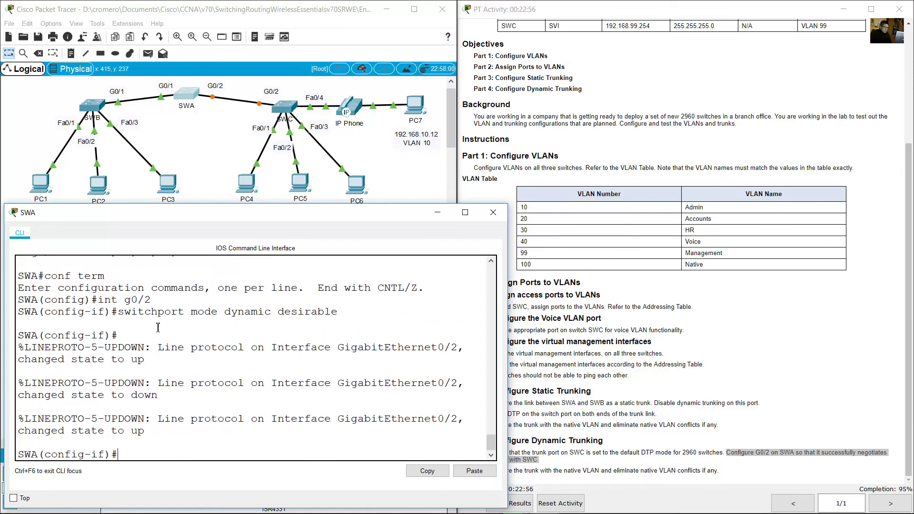
pyautogui.moveTo(111, 300); pyautogui.dragTo(318, 312)
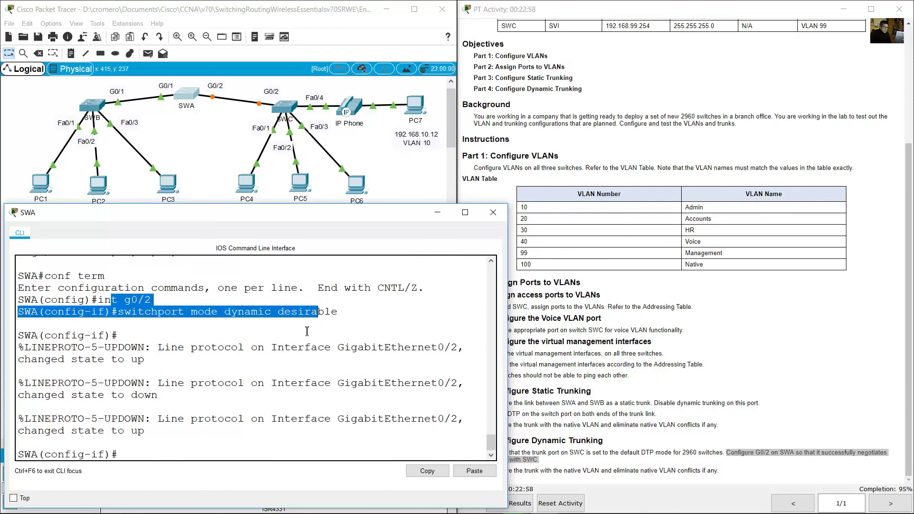
# Examine the link lights on the G0/2 connection between SWA and SWC in the topology.
pyautogui.click(662, 430)
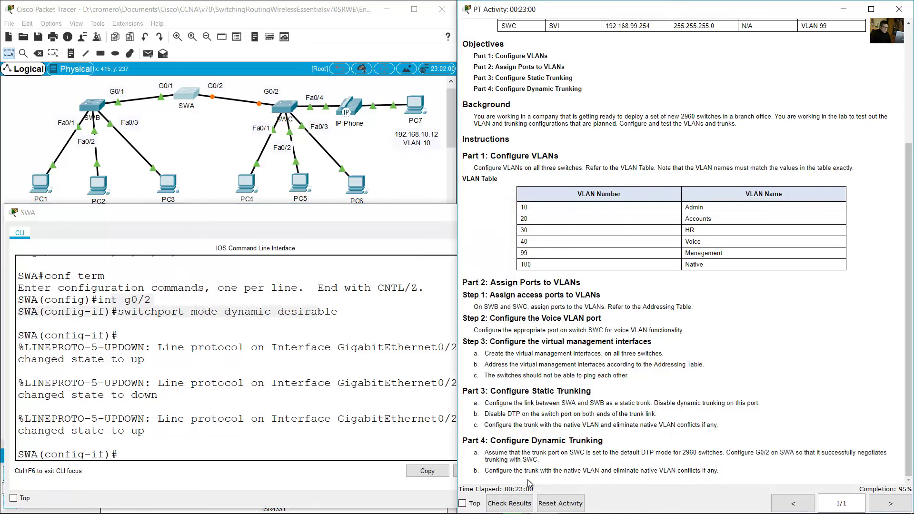
pyautogui.click(212, 130)
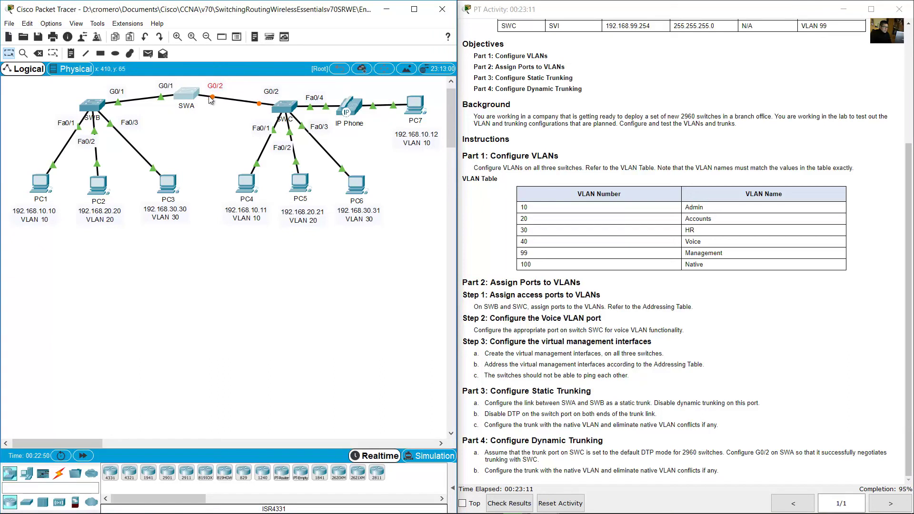
pyautogui.moveTo(217, 115); pyautogui.dragTo(197, 92)
pyautogui.moveTo(247, 112); pyautogui.dragTo(275, 98)
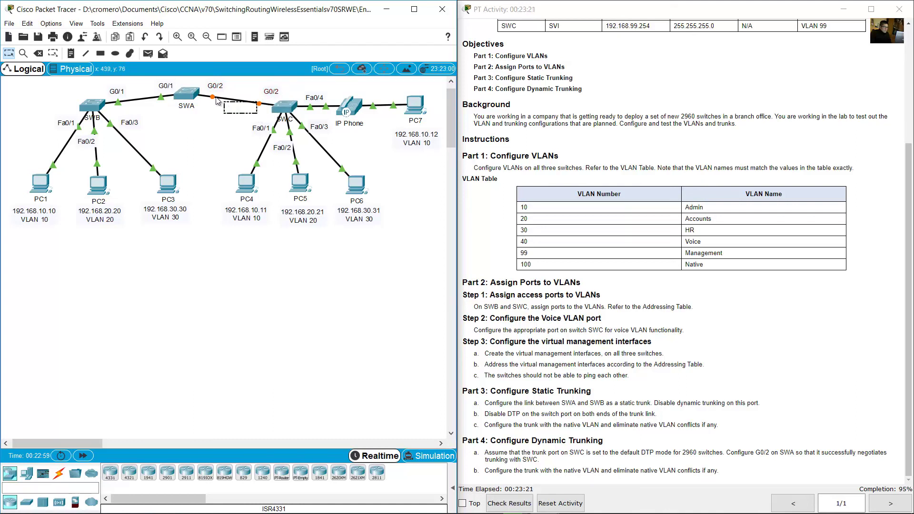
pyautogui.moveTo(216, 99); pyautogui.dragTo(211, 90)
pyautogui.moveTo(249, 82); pyautogui.dragTo(210, 116)
pyautogui.moveTo(259, 115); pyautogui.dragTo(210, 100)
pyautogui.moveTo(259, 116); pyautogui.dragTo(209, 85)
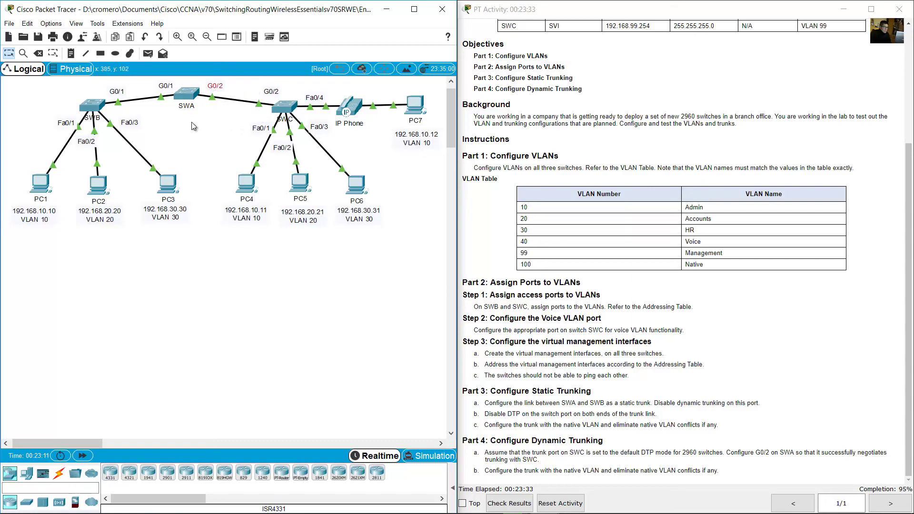
# Read Part 4's item b on configuring the trunk's native VLAN and eliminating conflicts.
pyautogui.click(190, 94)
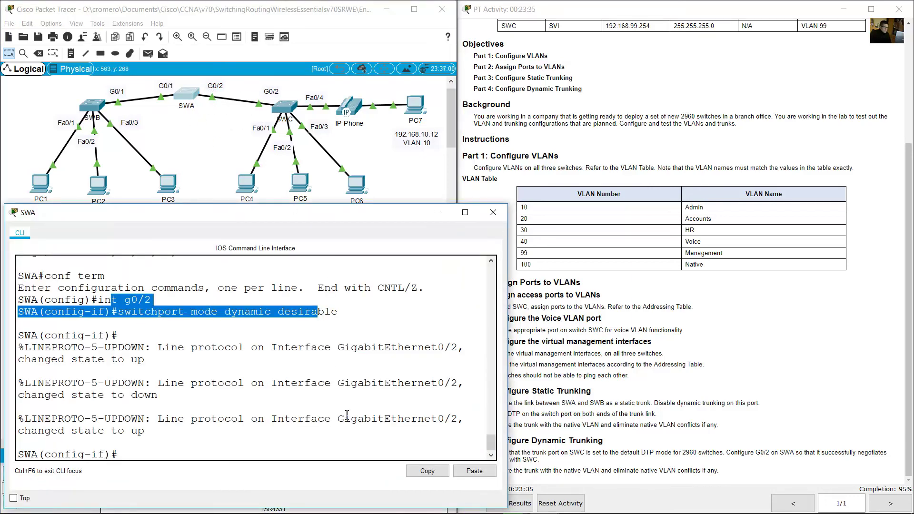
pyautogui.click(652, 414)
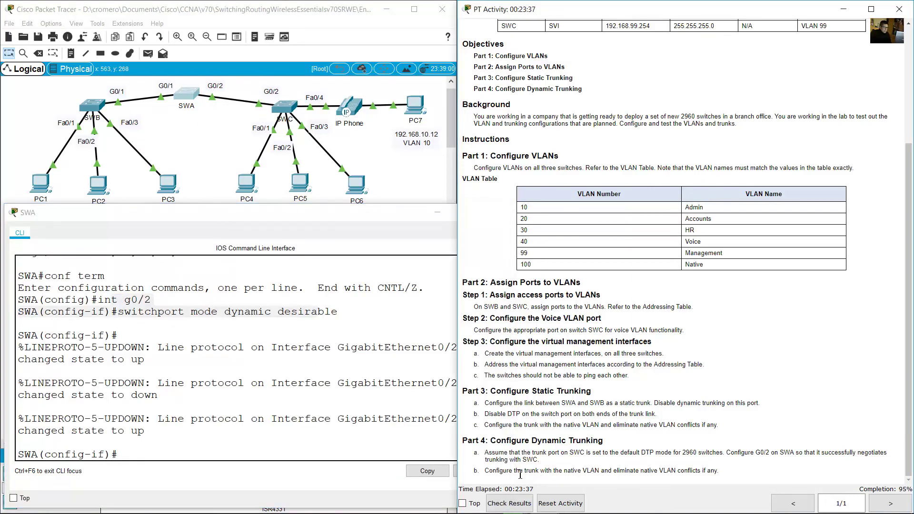
pyautogui.moveTo(491, 472); pyautogui.dragTo(720, 475)
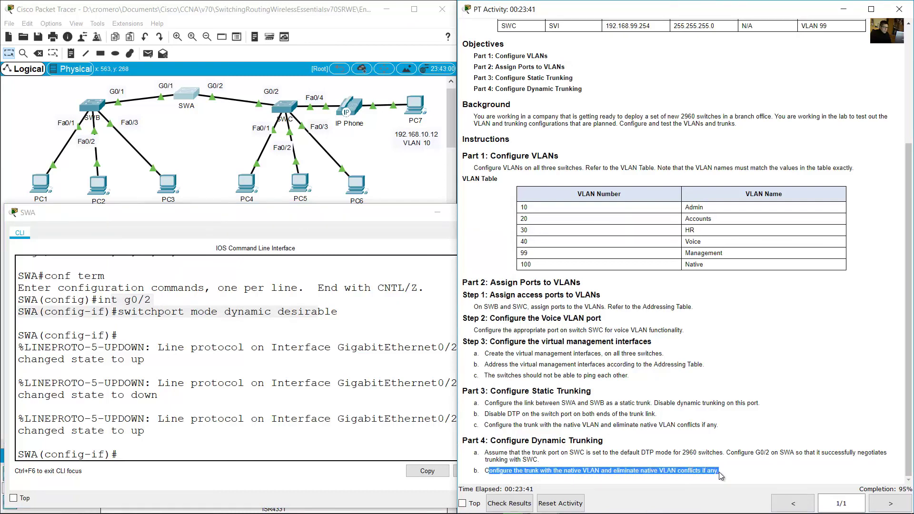
# Set the native VLAN of SWA's G0/2 with switchport trunk native vlan 100, then exit interface configuration.
pyautogui.click(239, 455)
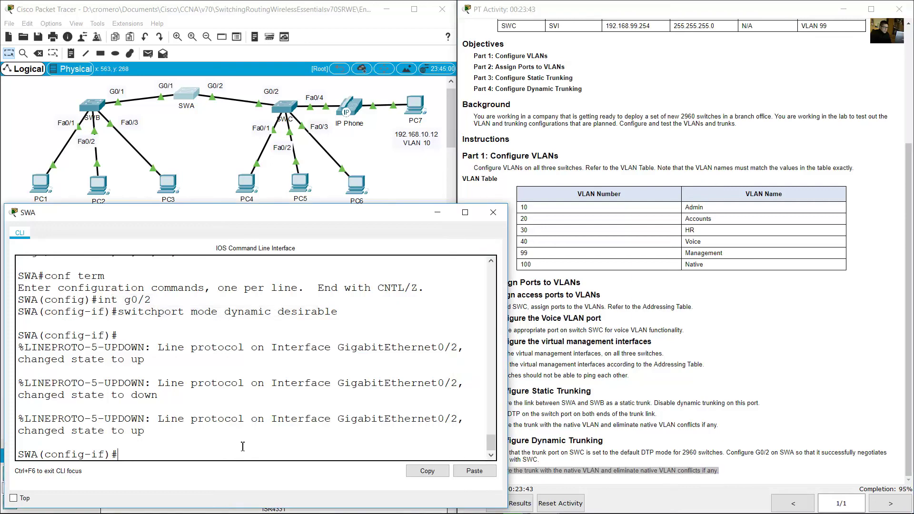
pyautogui.moveTo(98, 301); pyautogui.dragTo(350, 314)
pyautogui.click(302, 436)
pyautogui.write('switchpor')
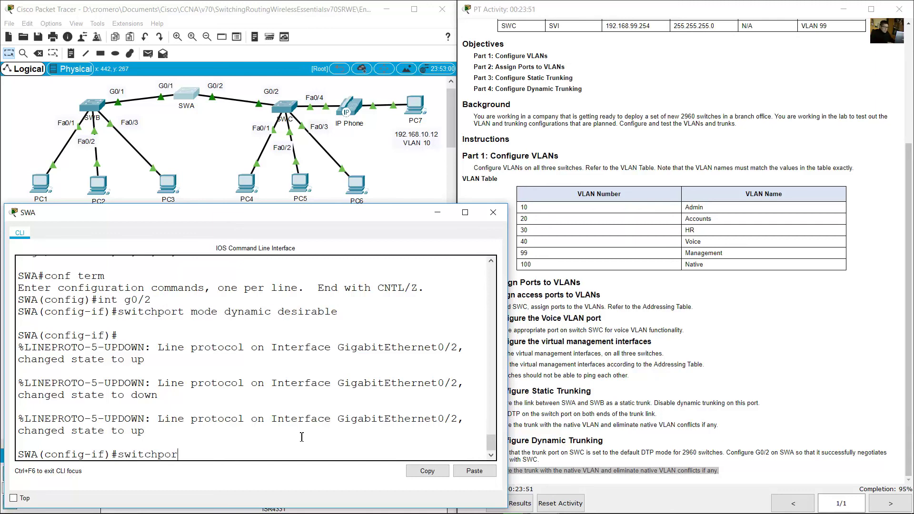
pyautogui.write('t trunk native')
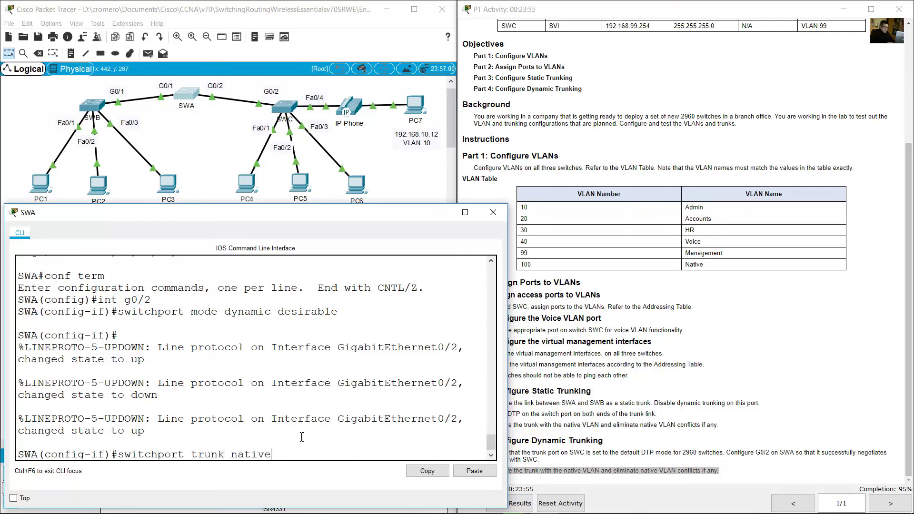
pyautogui.write(' vlan 100')
pyautogui.press('Return')
pyautogui.write('e')
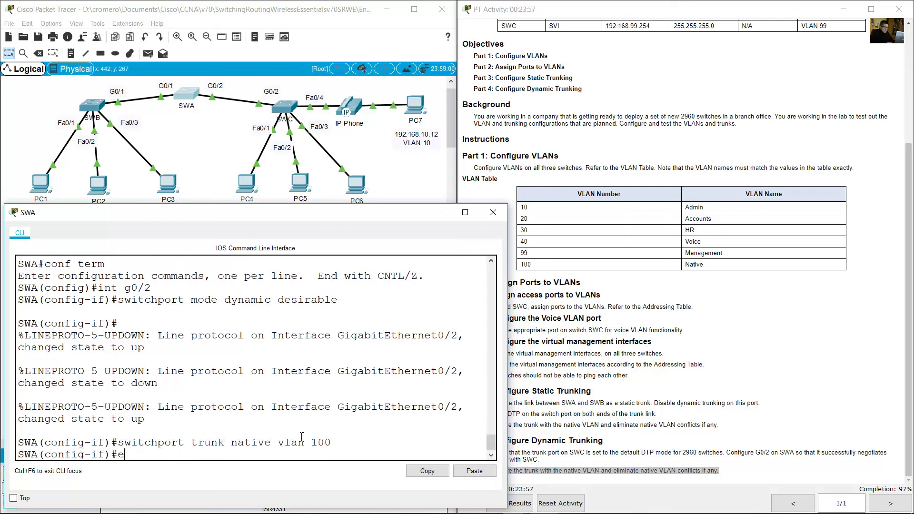
pyautogui.write('xit')
pyautogui.press('Return')
# Open SWC's CLI and check the spanning-tree messages about GigabitEthernet0/2's VLAN consistency.
pyautogui.click(241, 163)
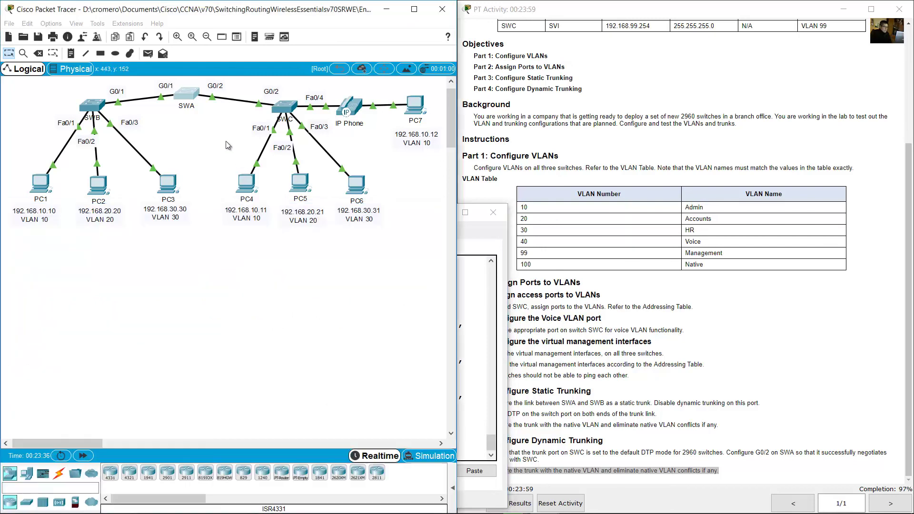
pyautogui.moveTo(247, 89); pyautogui.dragTo(278, 114)
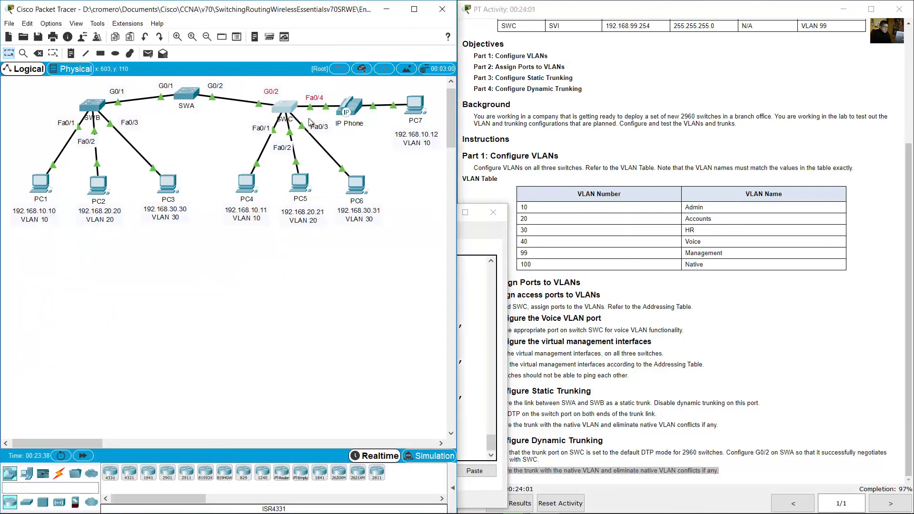
pyautogui.click(288, 109)
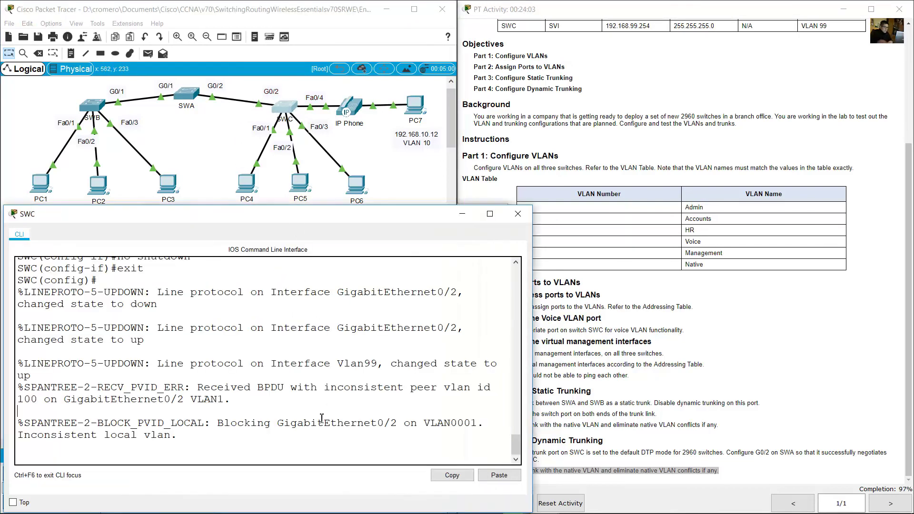
pyautogui.press('Return')
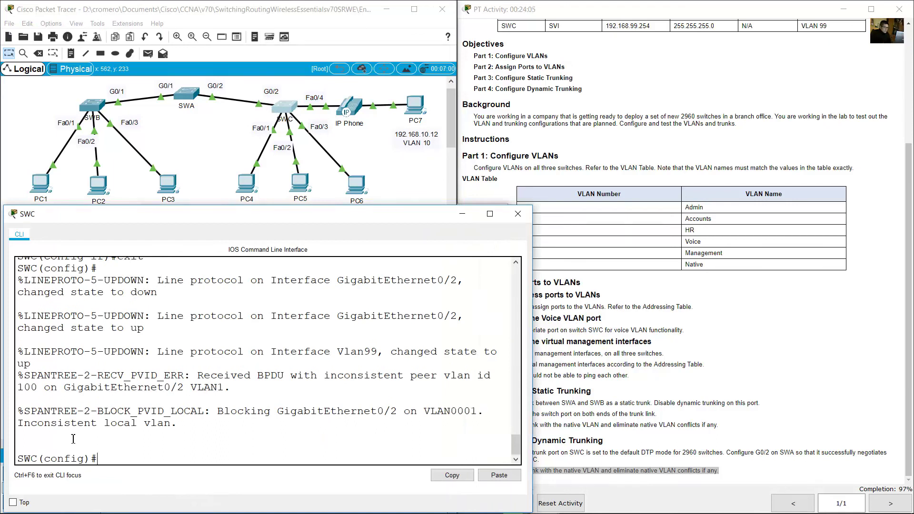
pyautogui.moveTo(31, 424); pyautogui.dragTo(85, 424)
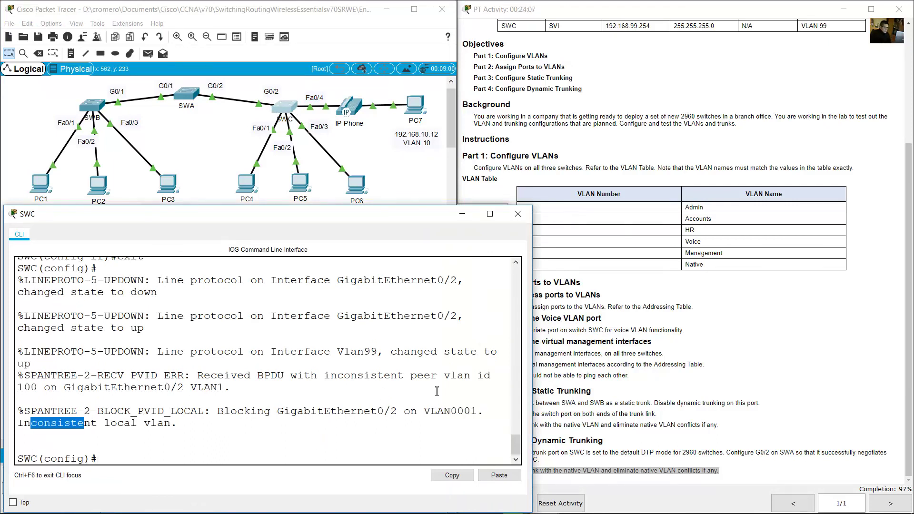
pyautogui.moveTo(232, 413); pyautogui.dragTo(390, 419)
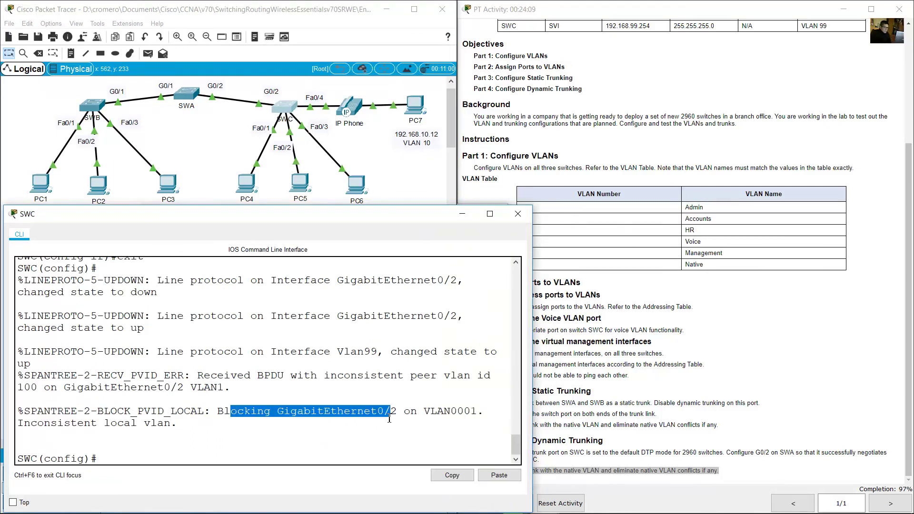
pyautogui.click(292, 426)
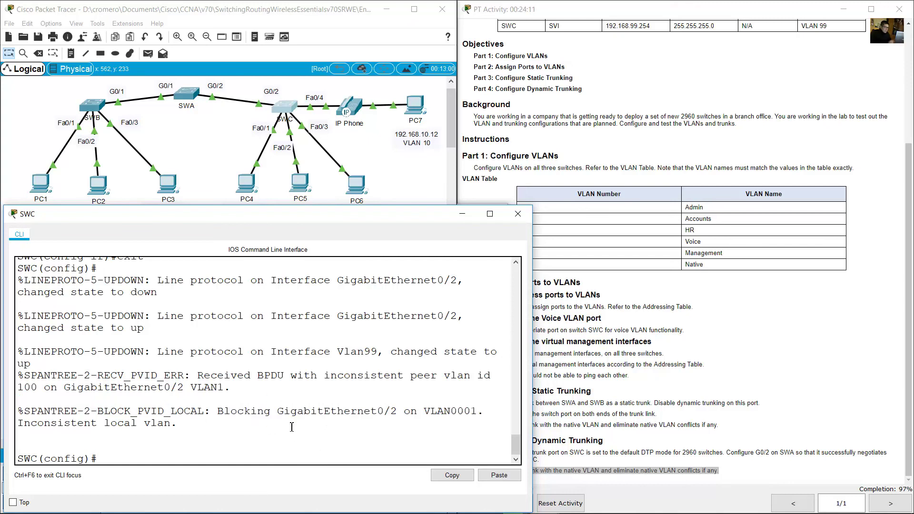
# On SWC, enter int g0/2, set switchport trunk native vlan 100, then exit interface configuration.
pyautogui.write('int g0/2')
pyautogui.press('Return')
pyautogui.write('swit')
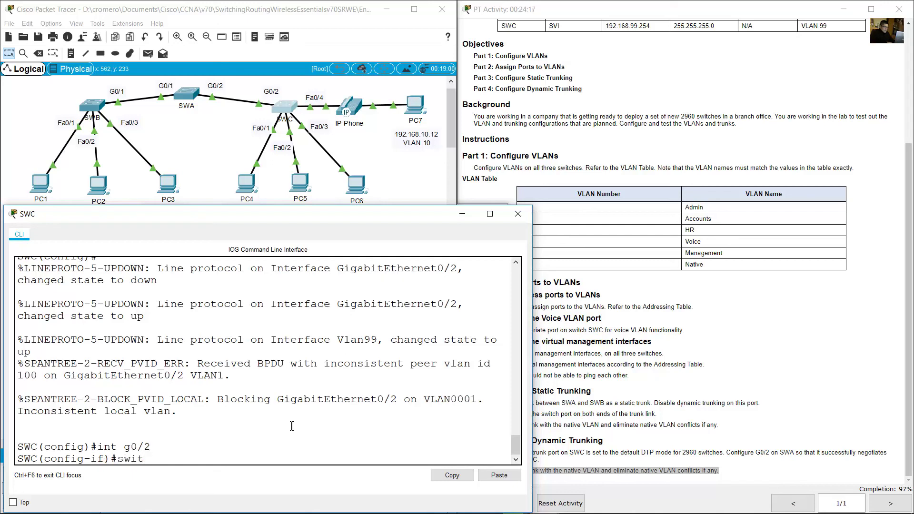
pyautogui.write('chport trunk naative v')
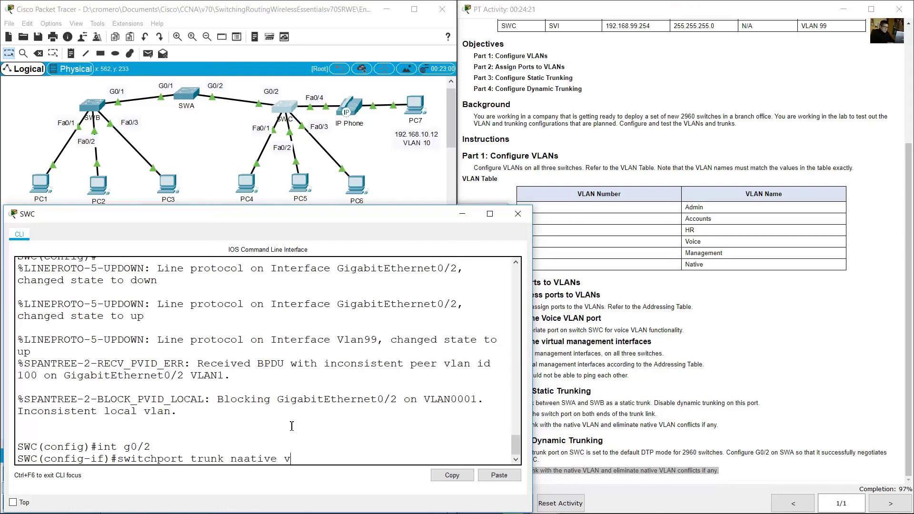
pyautogui.press('BackSpace')
pyautogui.press('BackSpace')
pyautogui.press('BackSpace')
pyautogui.press('BackSpace')
pyautogui.press('BackSpace')
pyautogui.press('BackSpace')
pyautogui.press('BackSpace')
pyautogui.write('tive vlan 100')
pyautogui.press('Return')
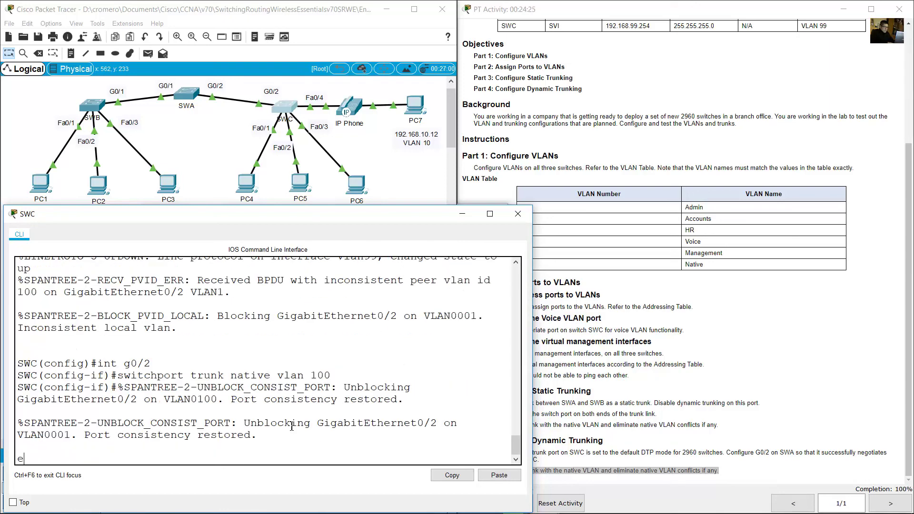
pyautogui.write('exit')
pyautogui.press('Return')
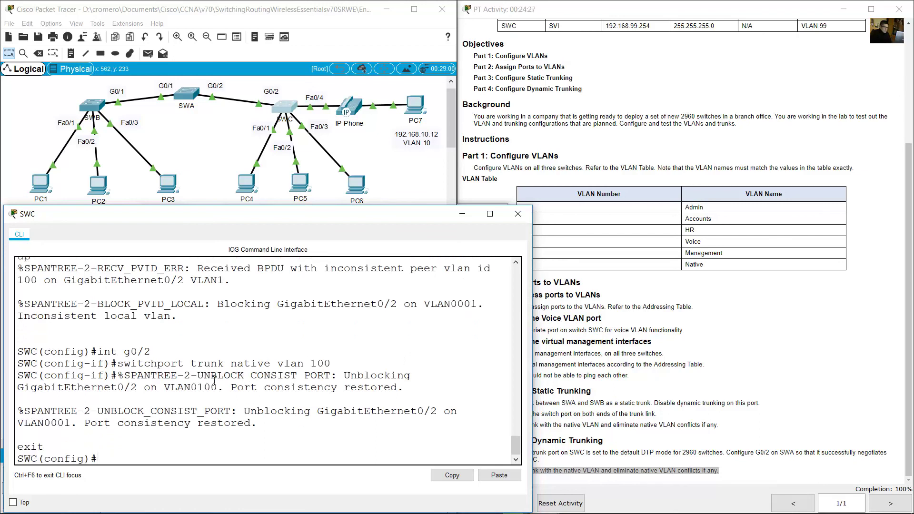
# Review SWC's G0/2 native VLAN commands and port consistency messages, then minimize the CLI window.
pyautogui.moveTo(98, 351); pyautogui.dragTo(348, 360)
pyautogui.click(298, 378)
pyautogui.moveTo(106, 425); pyautogui.dragTo(274, 425)
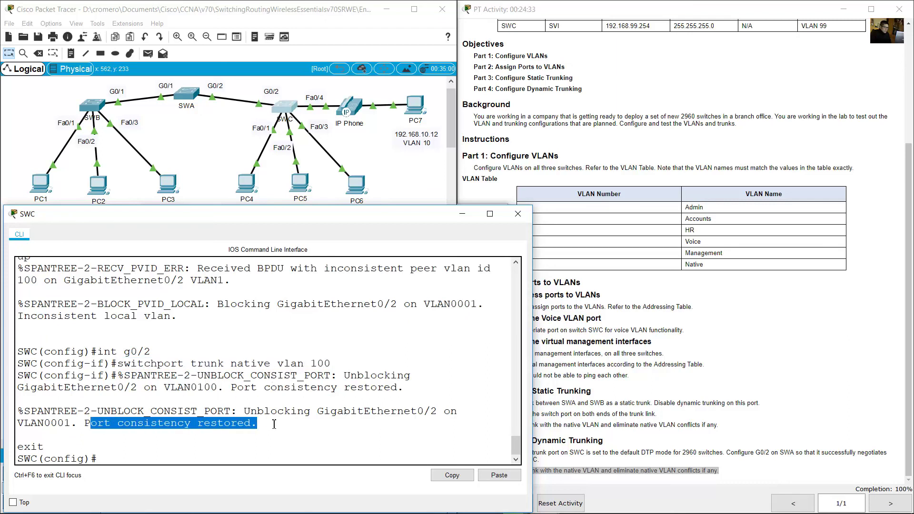
pyautogui.click(274, 424)
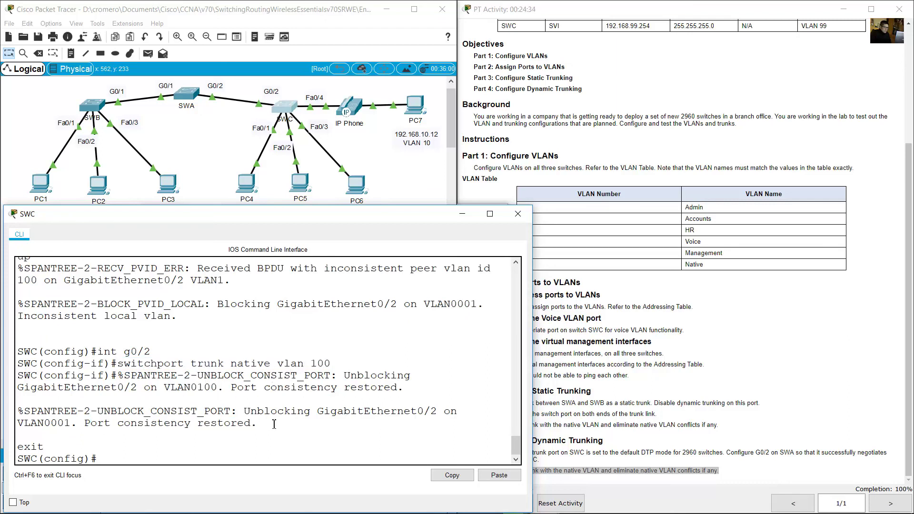
pyautogui.click(462, 214)
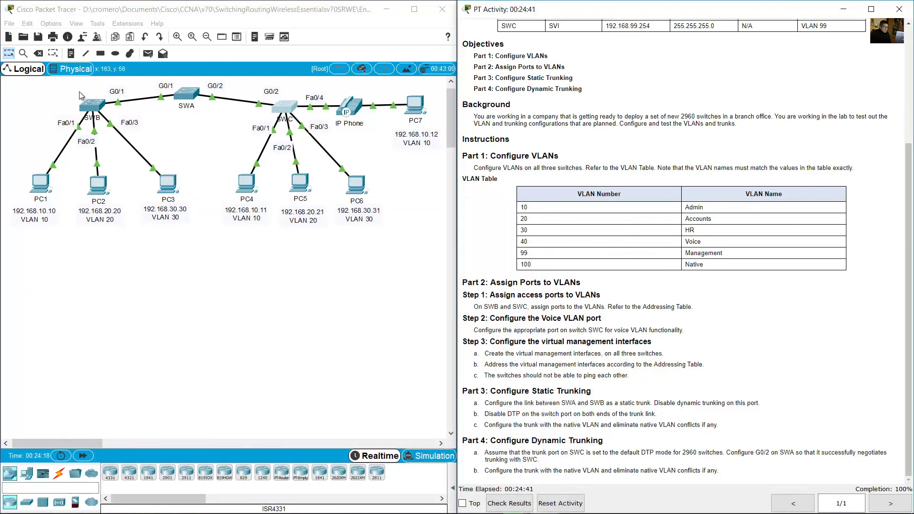
pyautogui.moveTo(79, 92); pyautogui.dragTo(292, 111)
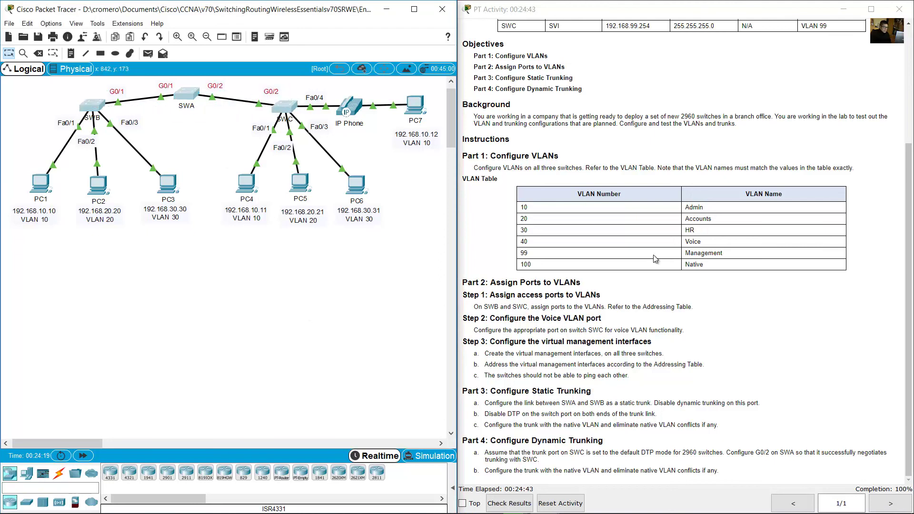
pyautogui.click(660, 278)
pyautogui.click(196, 118)
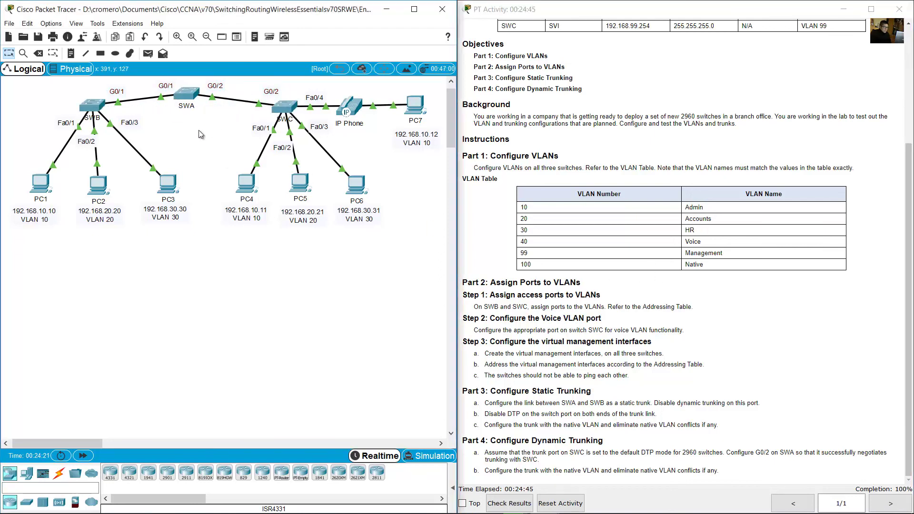
# Return to SWA's CLI and leave configuration mode with the end command.
pyautogui.moveTo(199, 130); pyautogui.dragTo(78, 92)
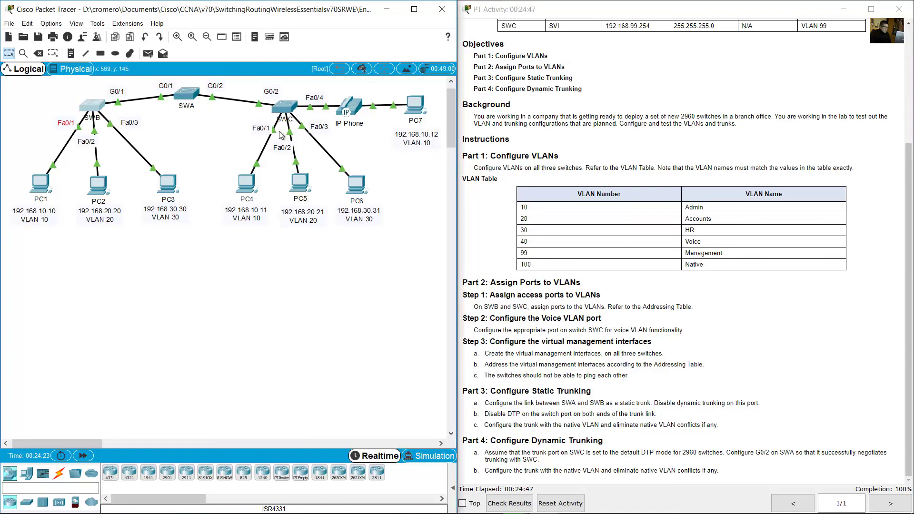
pyautogui.click(187, 93)
pyautogui.write('end')
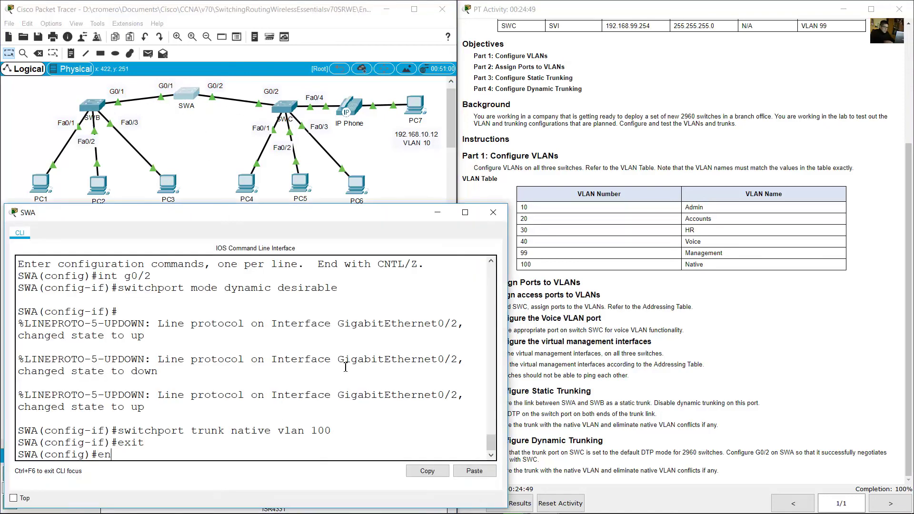
pyautogui.press('Return')
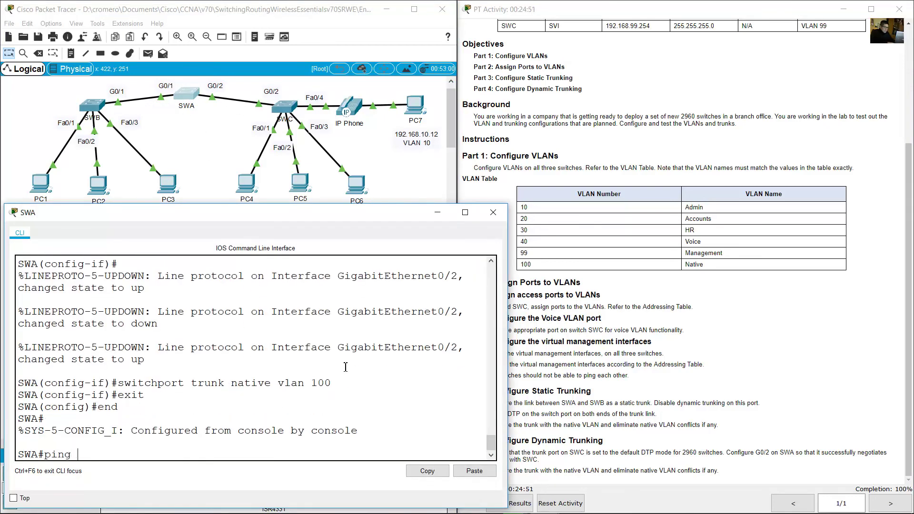
# Look up SWB's SVI address in the Addressing Table and ping 192.168.99.253 from SWA.
pyautogui.click(886, 207)
pyautogui.scroll(3, 744, 214)
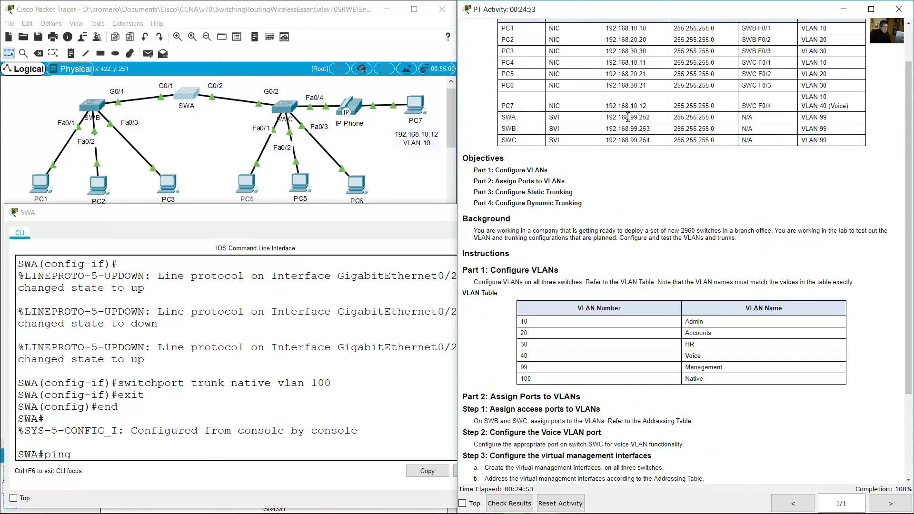
pyautogui.moveTo(604, 128); pyautogui.dragTo(656, 128)
pyautogui.click(333, 219)
pyautogui.write('19')
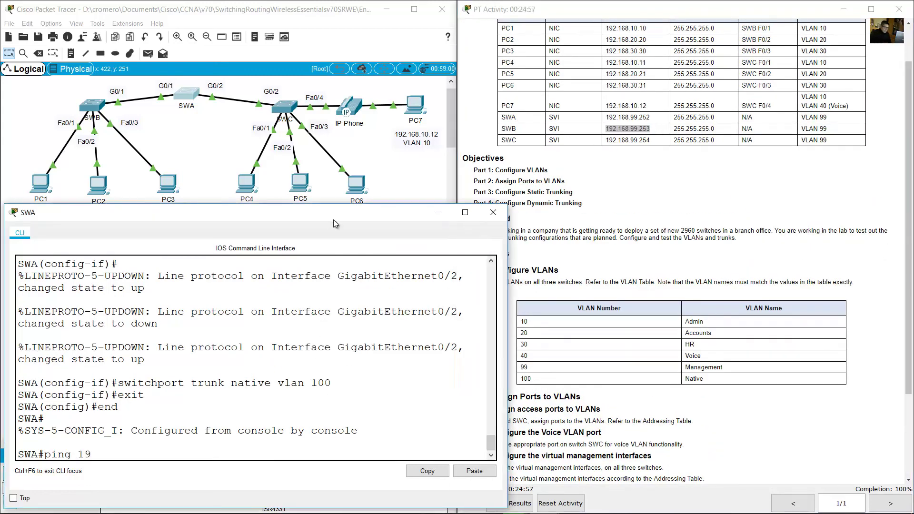
pyautogui.write('2.168.99.253')
pyautogui.press('Return')
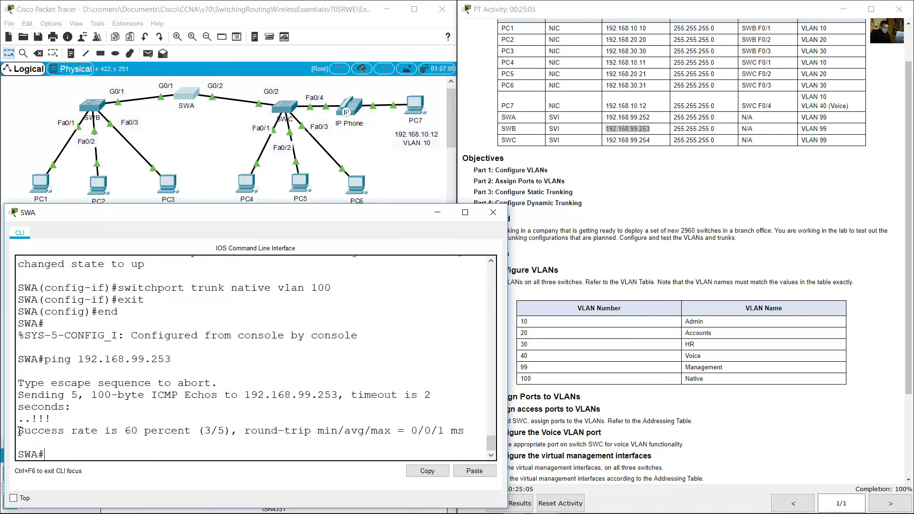
# Check the ping output on SWA and repeat the ping to SWB at 192.168.99.253.
pyautogui.moveTo(19, 431); pyautogui.dragTo(19, 404)
pyautogui.click(176, 440)
pyautogui.press('Up')
pyautogui.press('Return')
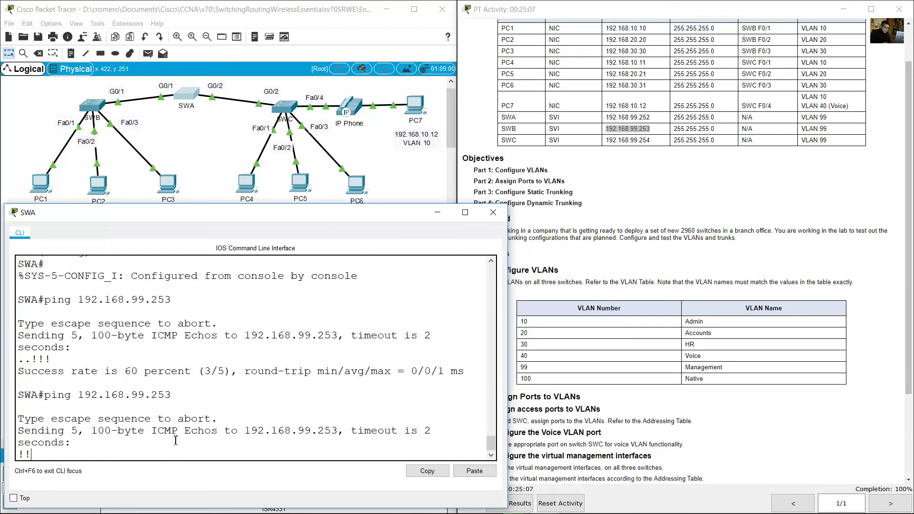
# Look up SWC's SVI address in the Addressing Table and ping 192.168.99.254 from SWA twice.
pyautogui.click(559, 141)
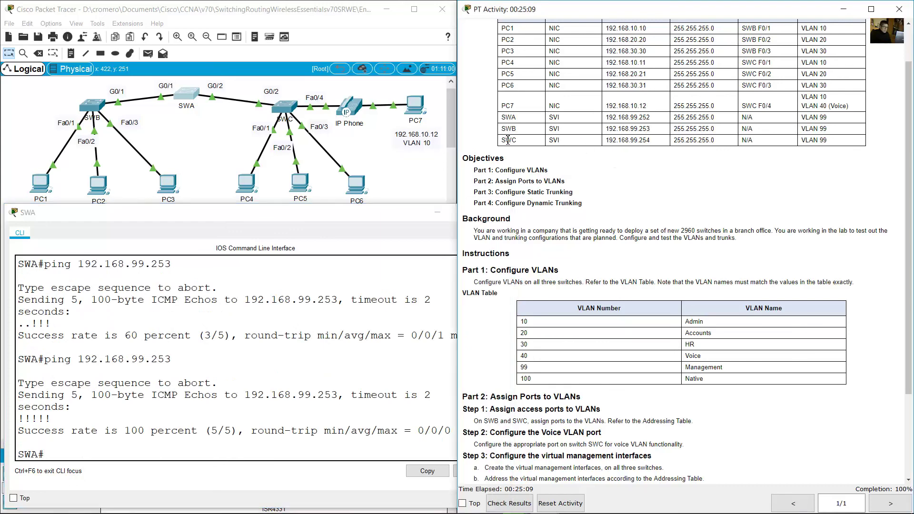
pyautogui.moveTo(605, 140); pyautogui.dragTo(666, 143)
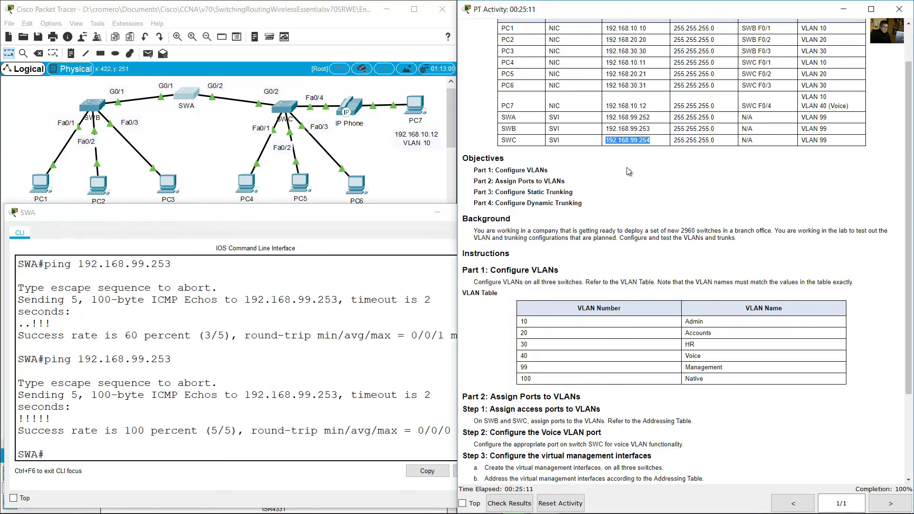
pyautogui.click(306, 379)
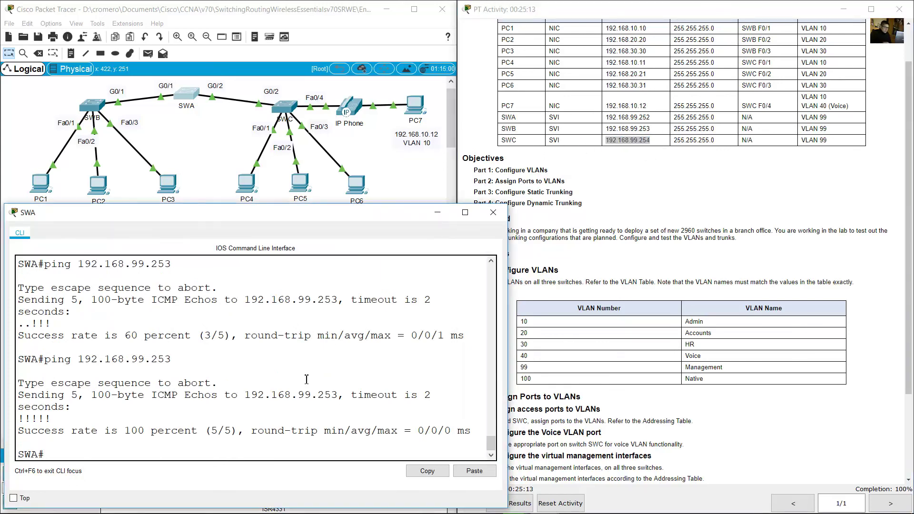
pyautogui.press('Up')
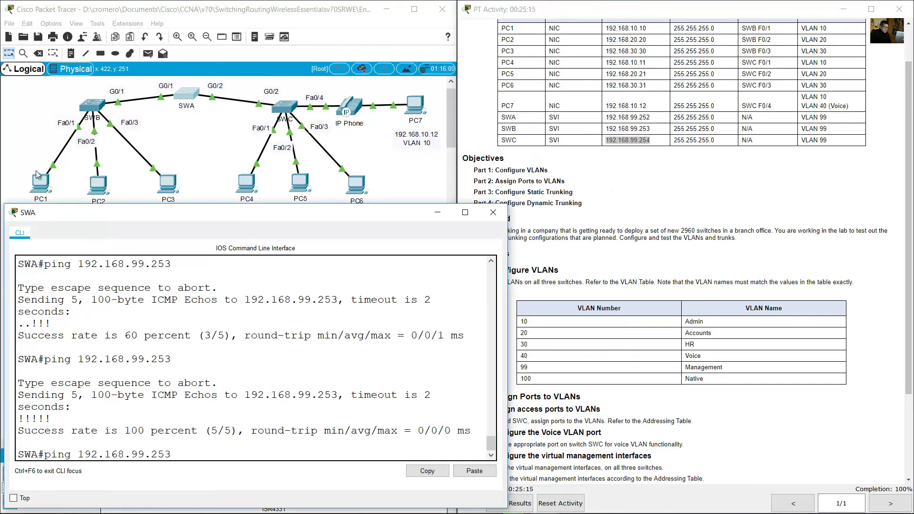
pyautogui.click(195, 127)
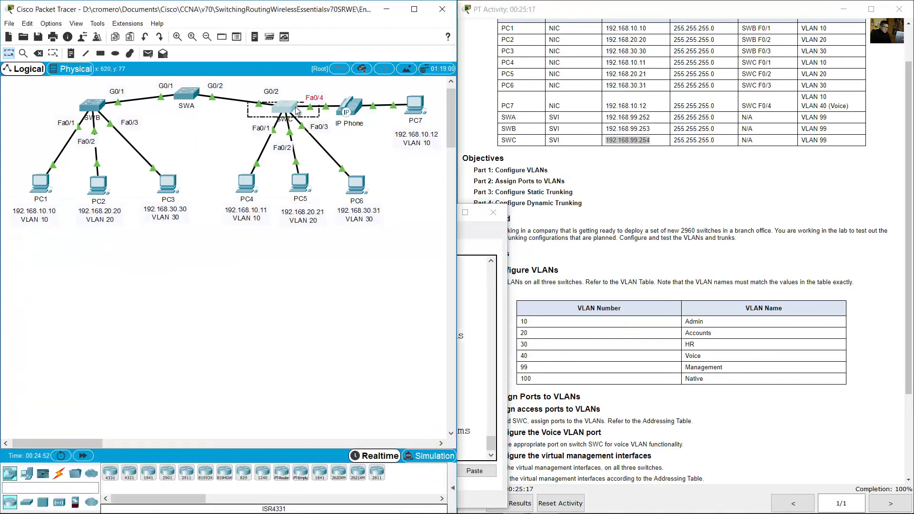
pyautogui.click(187, 94)
pyautogui.press('BackSpace')
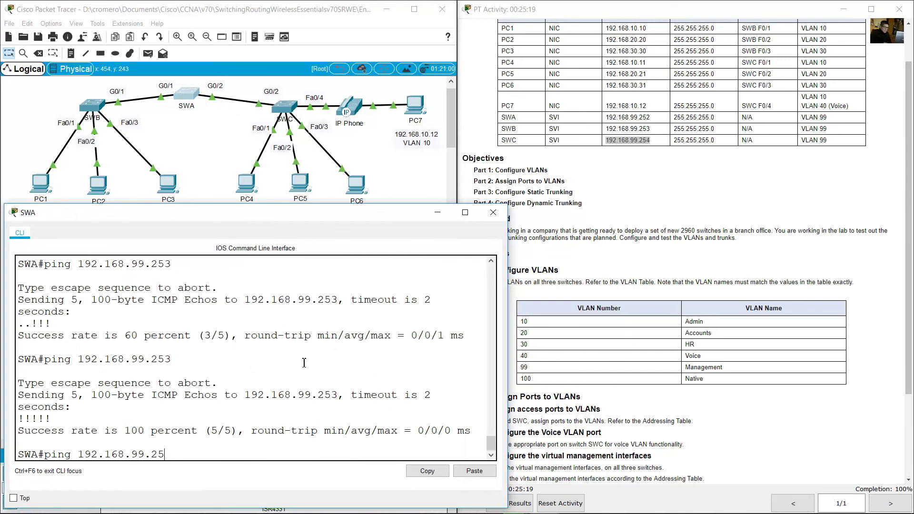
pyautogui.write('4')
pyautogui.press('Return')
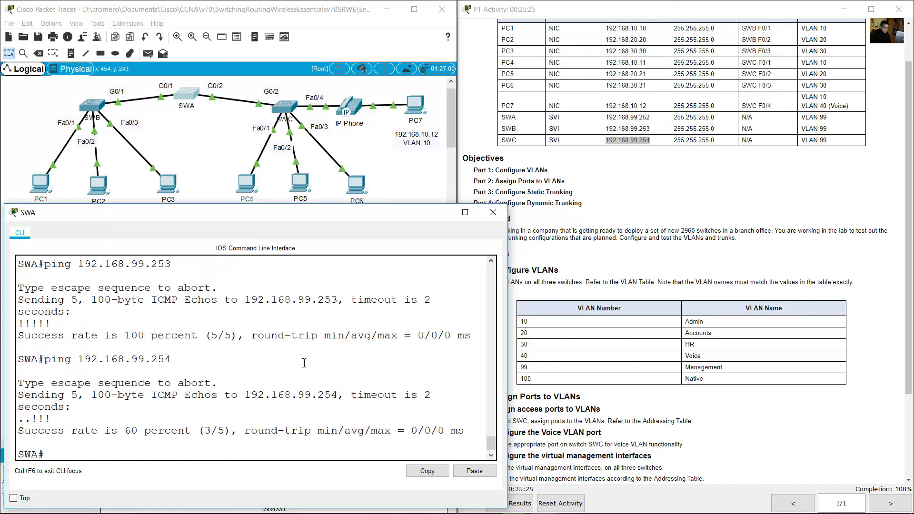
pyautogui.press('Up')
pyautogui.press('Return')
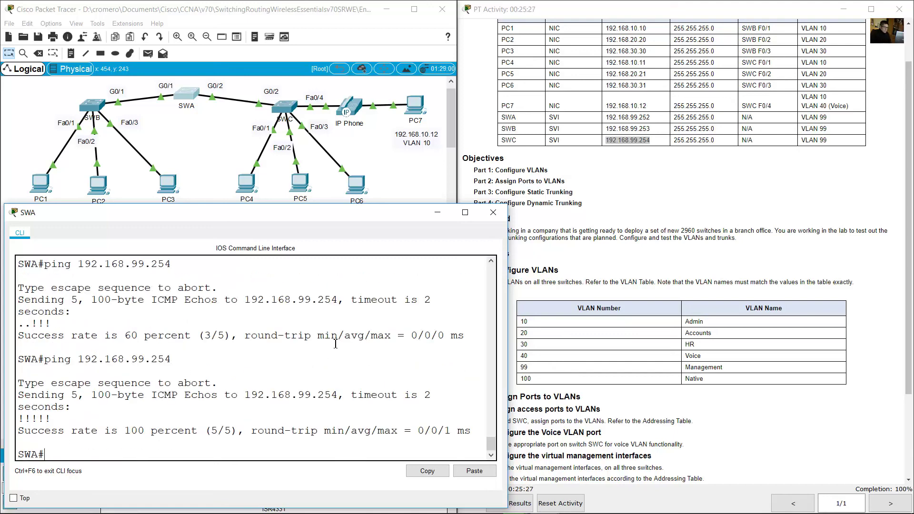
# Locate the VLAN 10 hosts PC1 and PC4 in the topology and open PC1's Command Prompt.
pyautogui.click(645, 282)
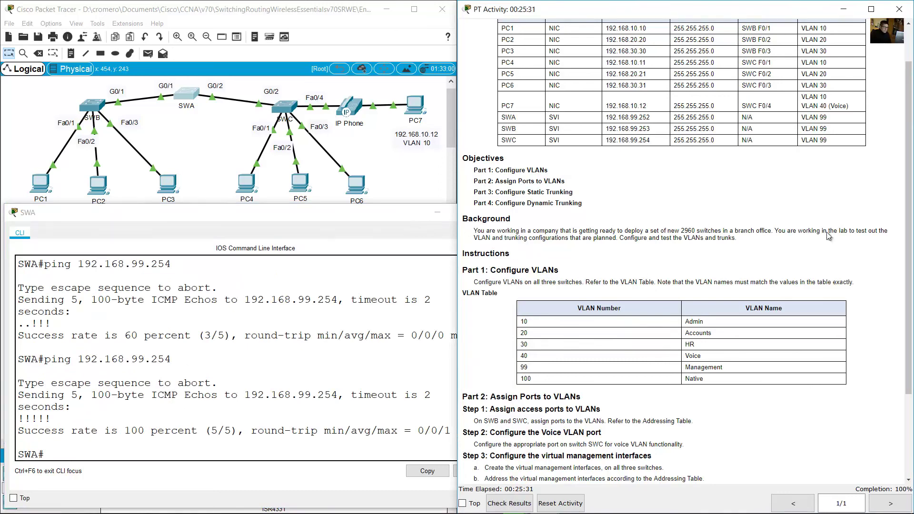
pyautogui.scroll(-3, 829, 237)
pyautogui.click(213, 162)
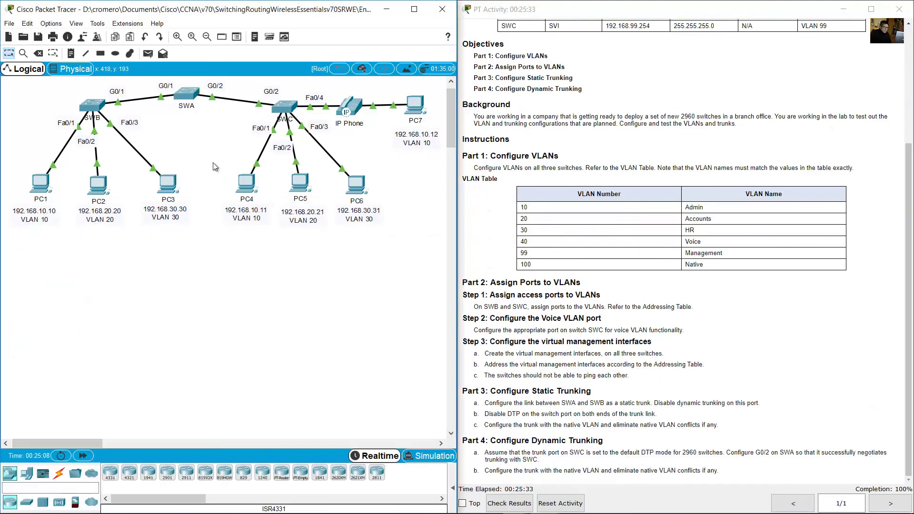
pyautogui.moveTo(45, 254); pyautogui.dragTo(28, 175)
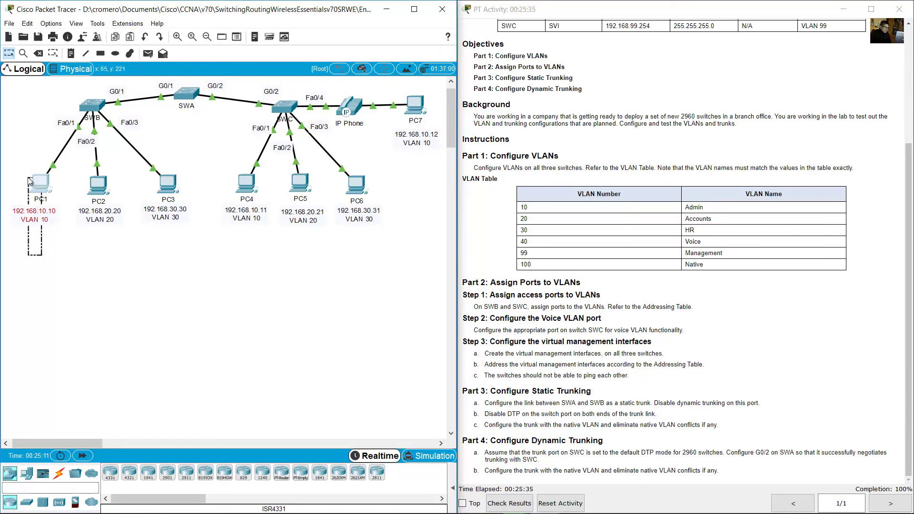
pyautogui.moveTo(241, 253); pyautogui.dragTo(242, 183)
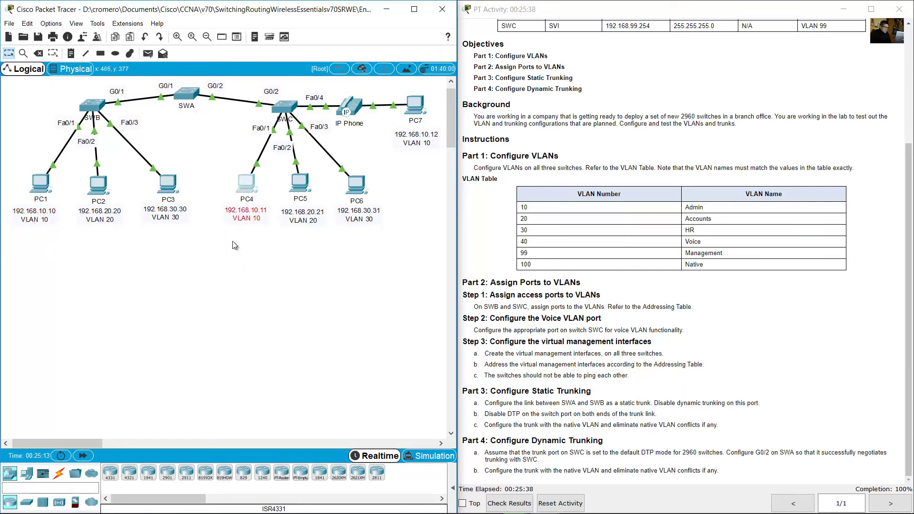
pyautogui.click(46, 188)
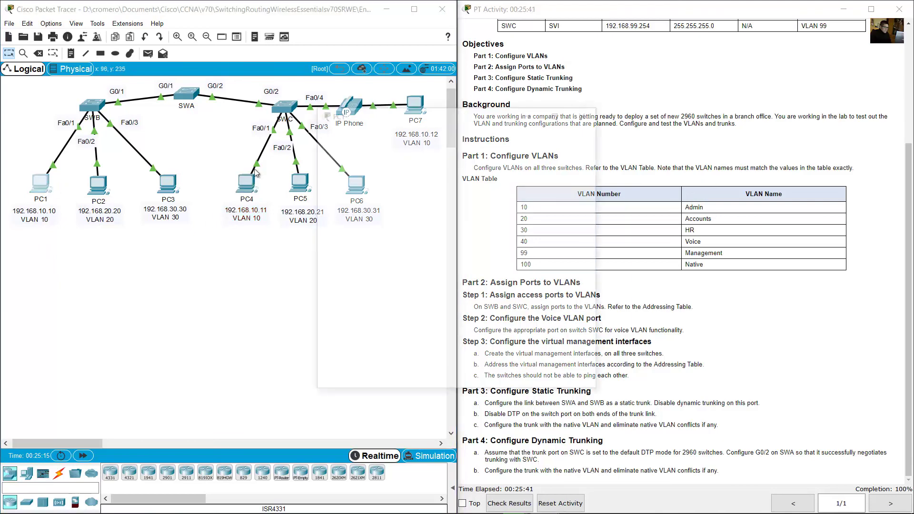
pyautogui.moveTo(405, 107); pyautogui.dragTo(133, 250)
pyautogui.click(242, 302)
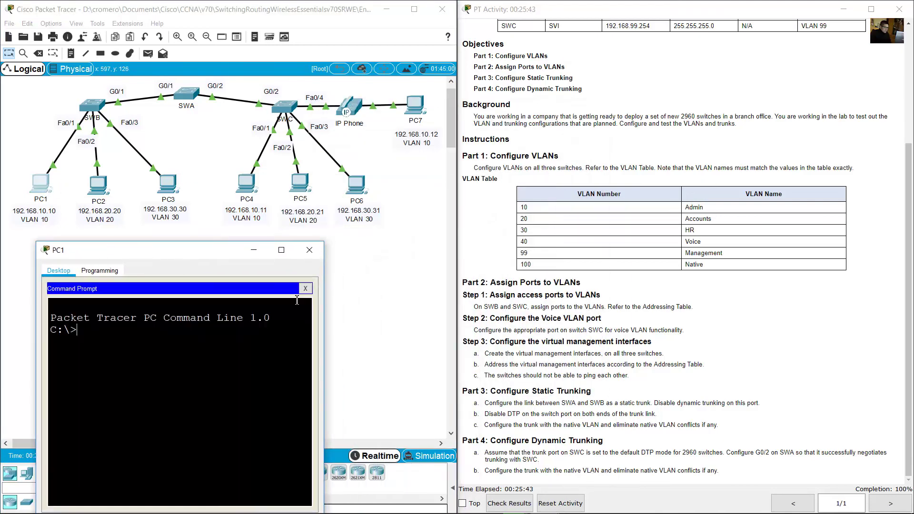
# From PC1's Command Prompt, ping PC4 at 192.168.10.11.
pyautogui.write('p')
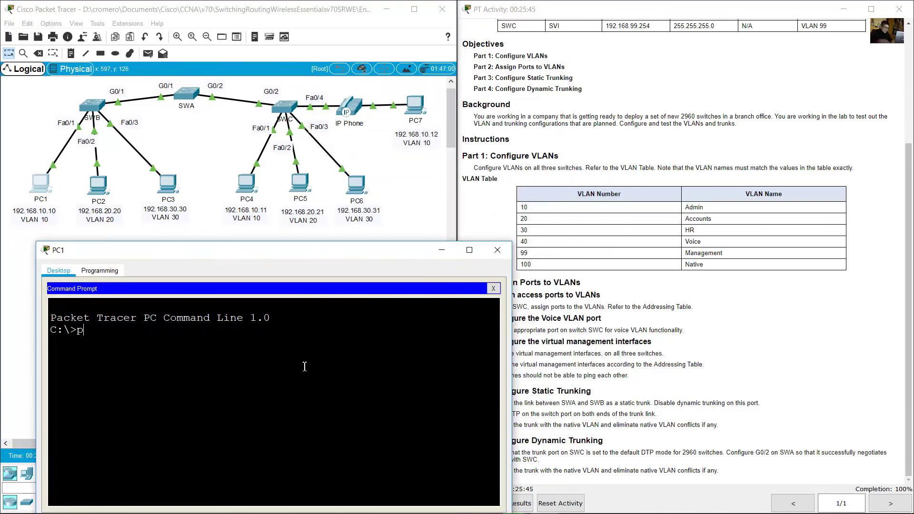
pyautogui.write('ing')
pyautogui.moveTo(212, 167); pyautogui.dragTo(275, 231)
pyautogui.click(474, 340)
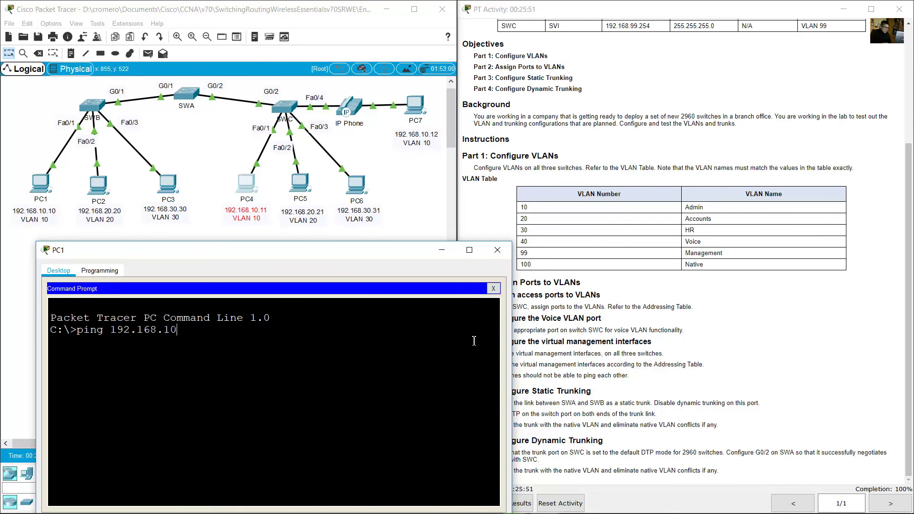
pyautogui.write('192.168.10.11')
pyautogui.press('Return')
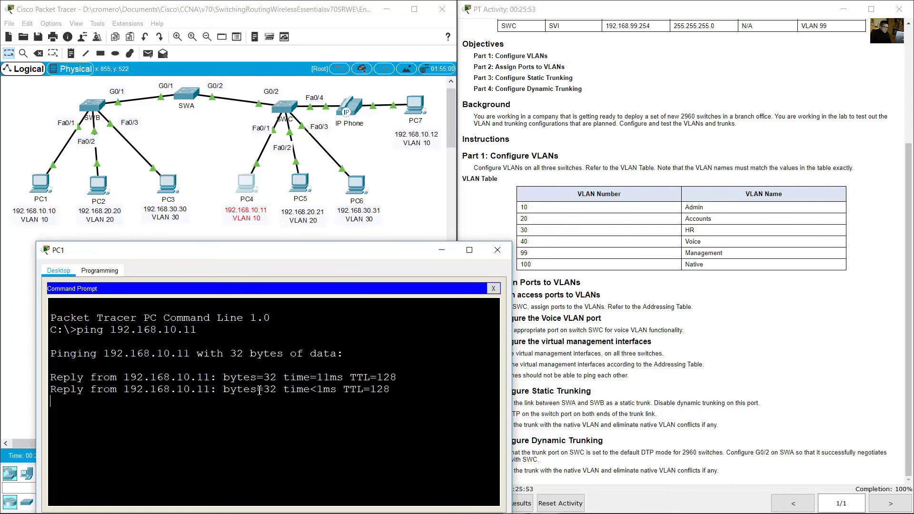
# Check PC7's address in the topology and ping 192.168.10.12 from PC1.
pyautogui.click(423, 170)
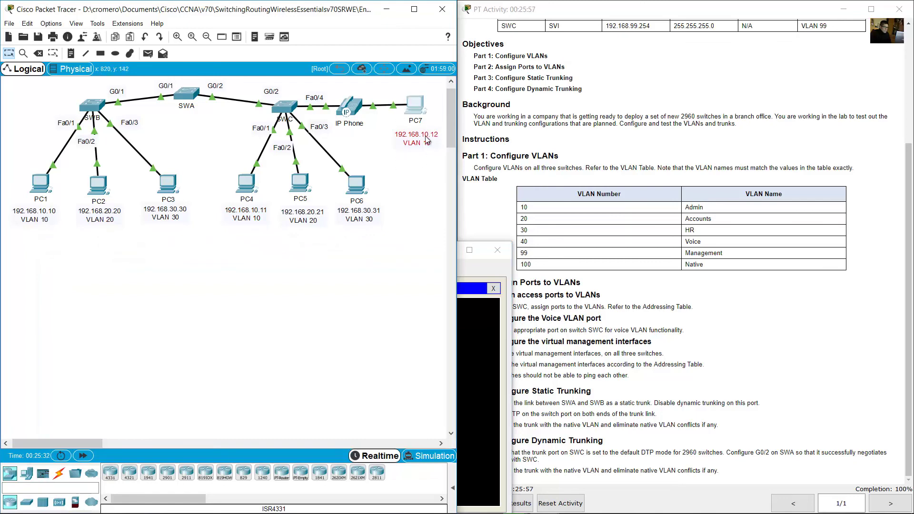
pyautogui.click(476, 368)
pyautogui.press('Up')
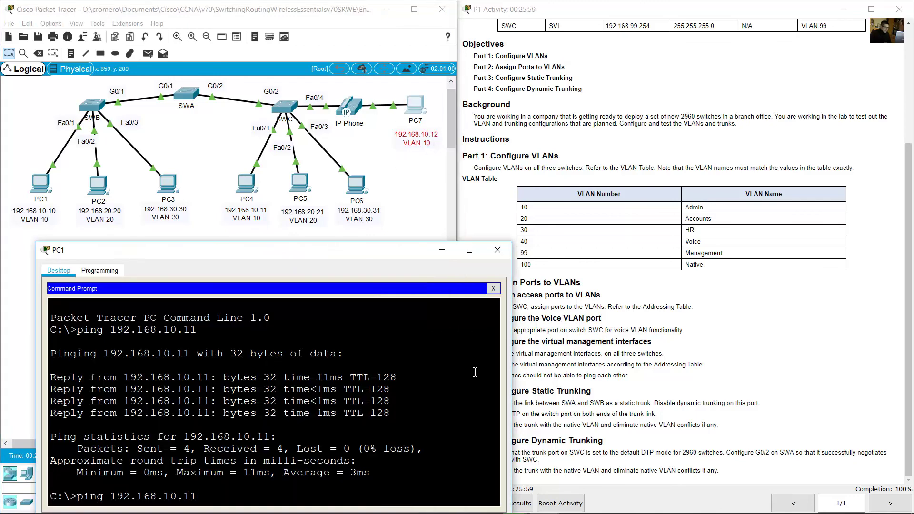
pyautogui.press('Return')
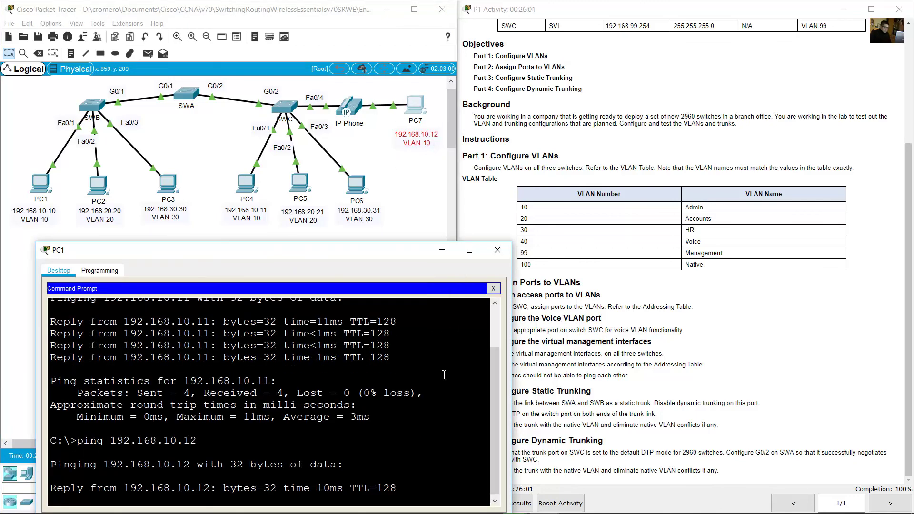
# Compare the VLAN 20 pair PC2 and PC5 and the VLAN 30 pair PC3 and PC6 in the topology, then close PC1's window.
pyautogui.click(133, 233)
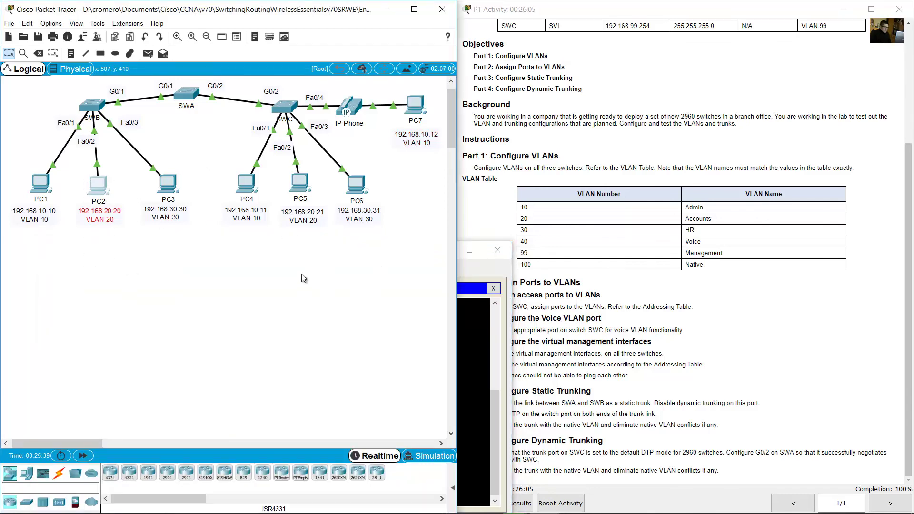
pyautogui.moveTo(300, 271); pyautogui.dragTo(300, 174)
pyautogui.moveTo(187, 268); pyautogui.dragTo(159, 174)
pyautogui.moveTo(381, 257); pyautogui.dragTo(338, 165)
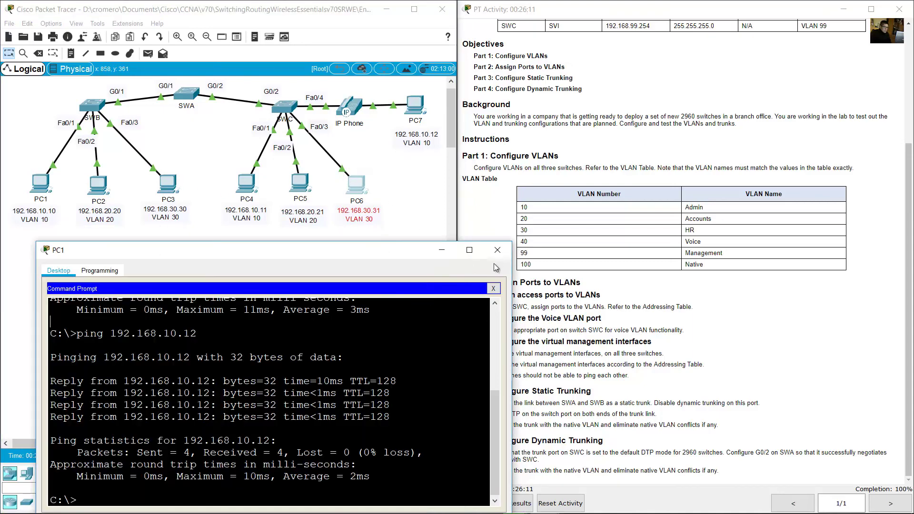
pyautogui.click(766, 290)
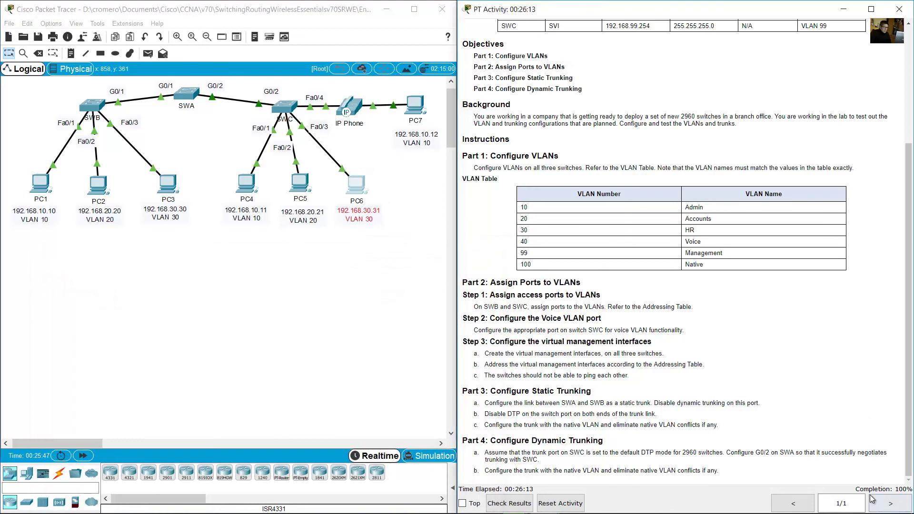